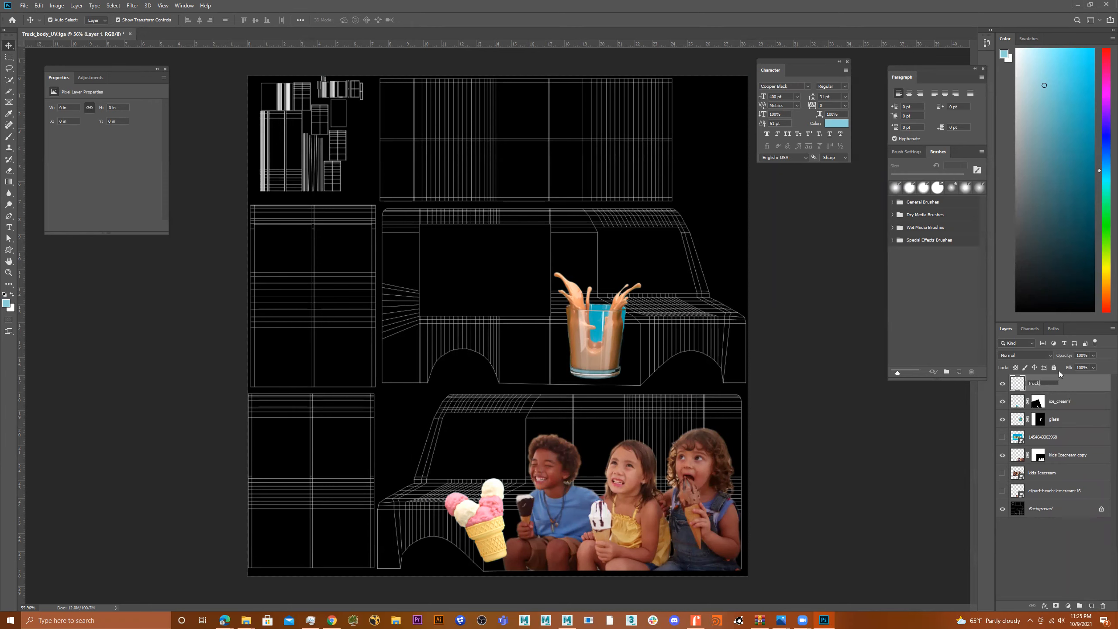
Name the new layer truck_color.
type("truck_color")
key("Return")
Start a Pen tool path around the middle truck side, tracing the roof, windshield, hood and front end down to the front wheel.
left_click(7, 216)
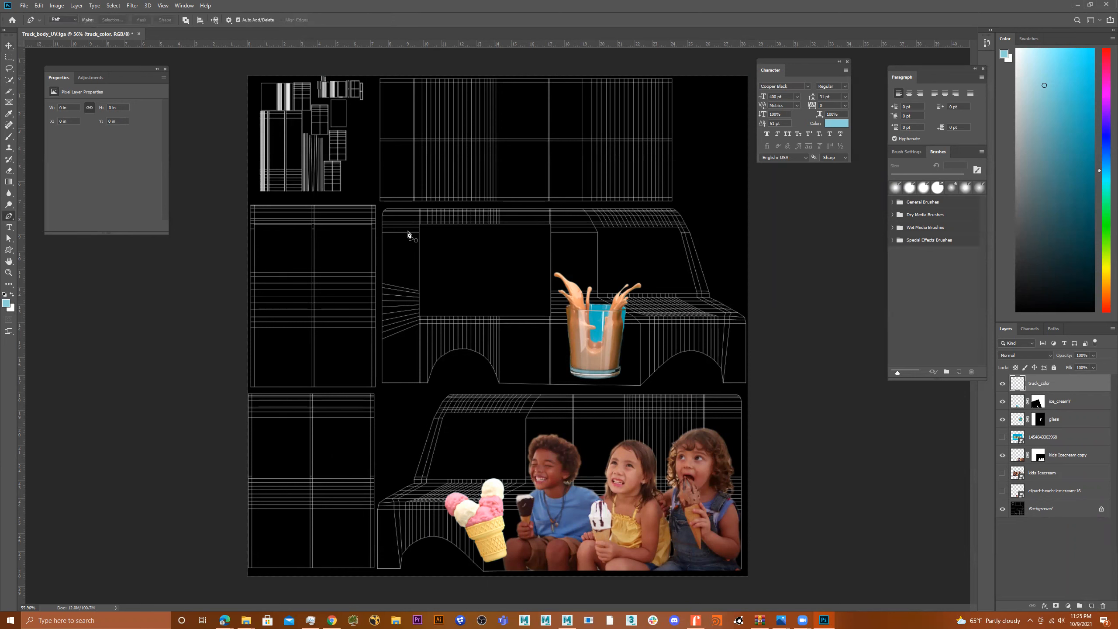
left_click(382, 206)
left_click_drag(679, 207, 688, 212)
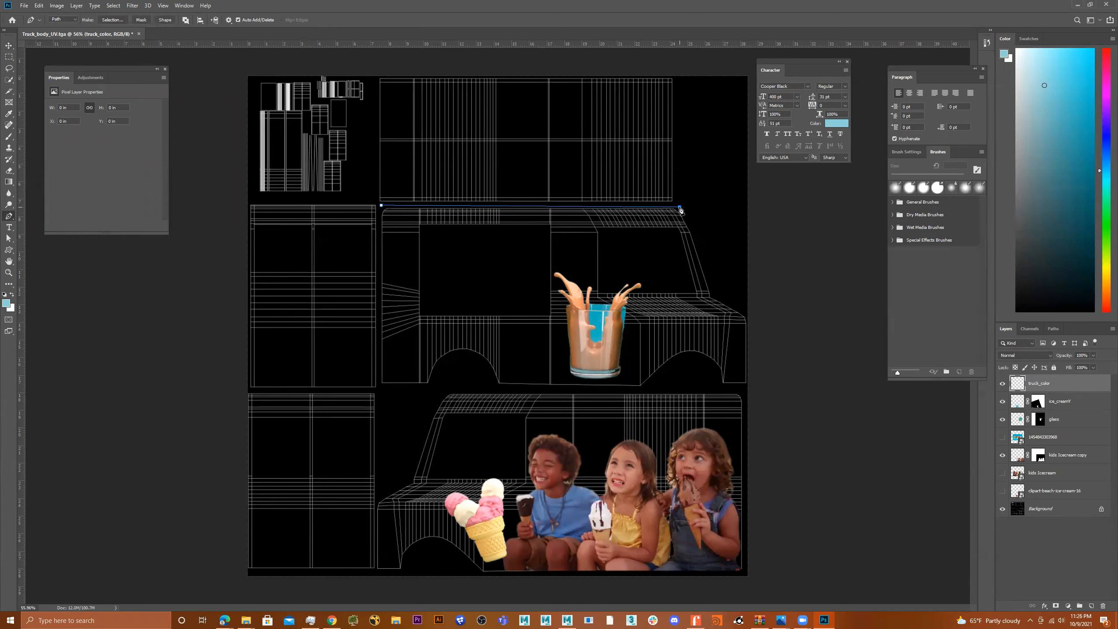
left_click(717, 294)
left_click(747, 309)
left_click(756, 361)
left_click(754, 387)
left_click(719, 387)
Continue the path around the truck's front wheel arch to the lower edge of the body.
left_click_drag(722, 376, 677, 361)
left_click(705, 359)
left_click(664, 373)
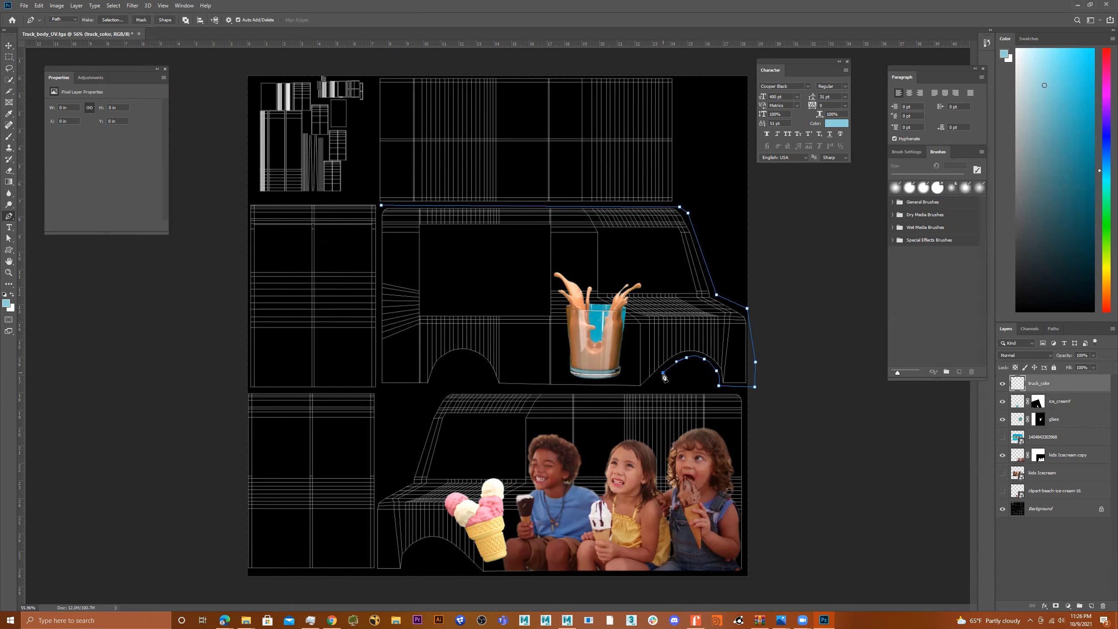
left_click(650, 385)
Extend the path along the truck's lower edge and around the rear wheel arch.
left_click(641, 391)
left_click(496, 386)
left_click(486, 362)
left_click(467, 353)
left_click(444, 363)
left_click(436, 382)
left_click(432, 387)
Close the path up the truck's rear edge and convert it into a shape.
left_click(379, 386)
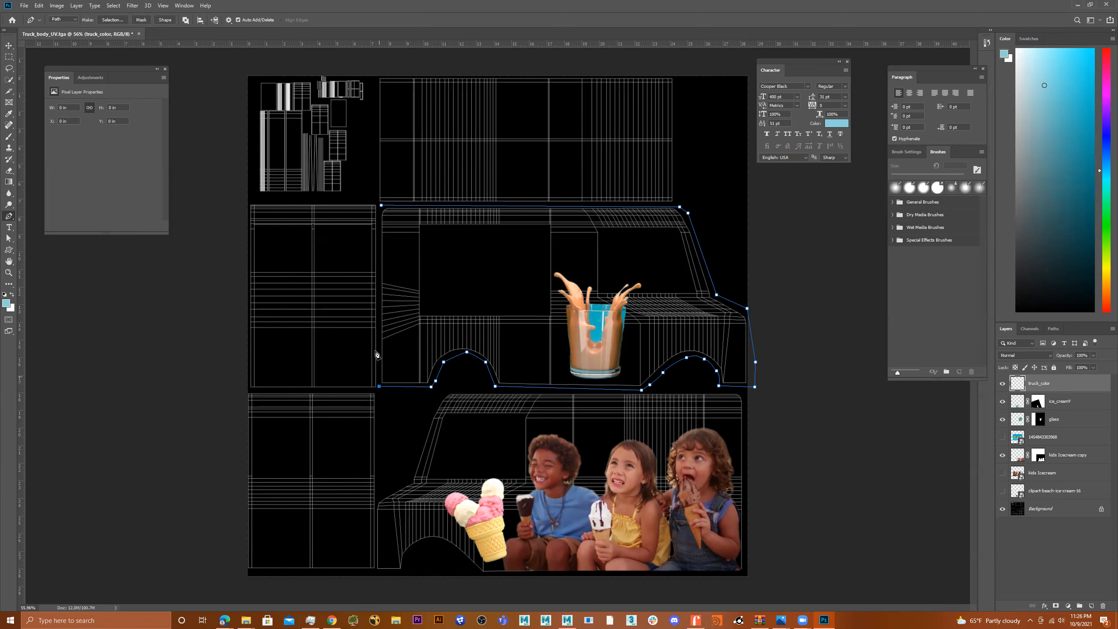
left_click(379, 261)
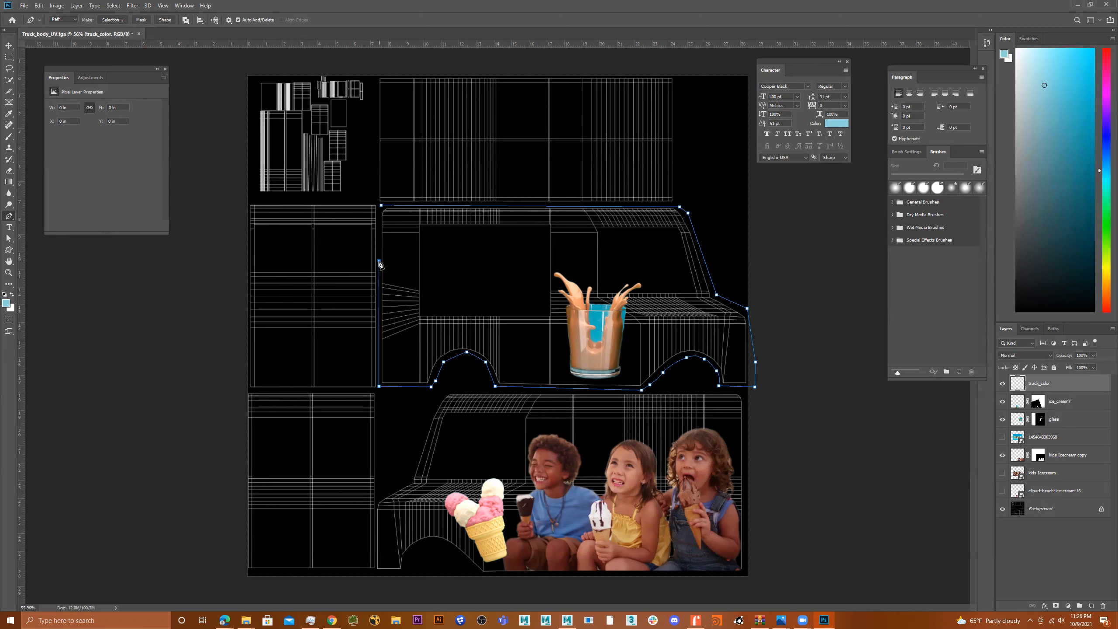
left_click(381, 206)
left_click(166, 20)
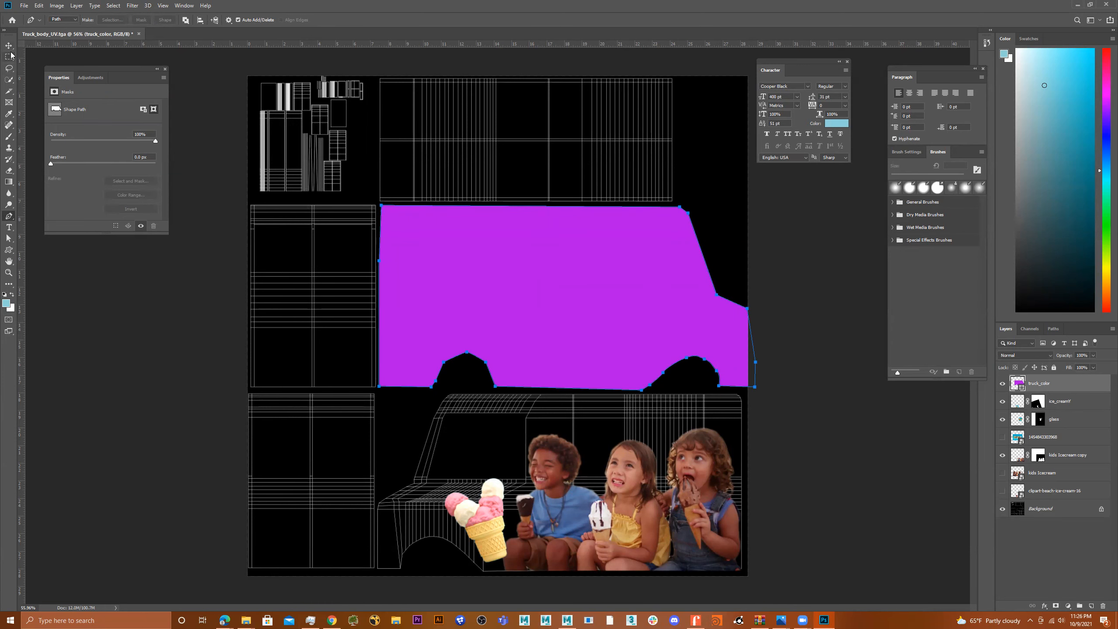
Rasterize the truck shape and fill it with the light blue foreground colour using the Paint Bucket.
left_click(8, 182)
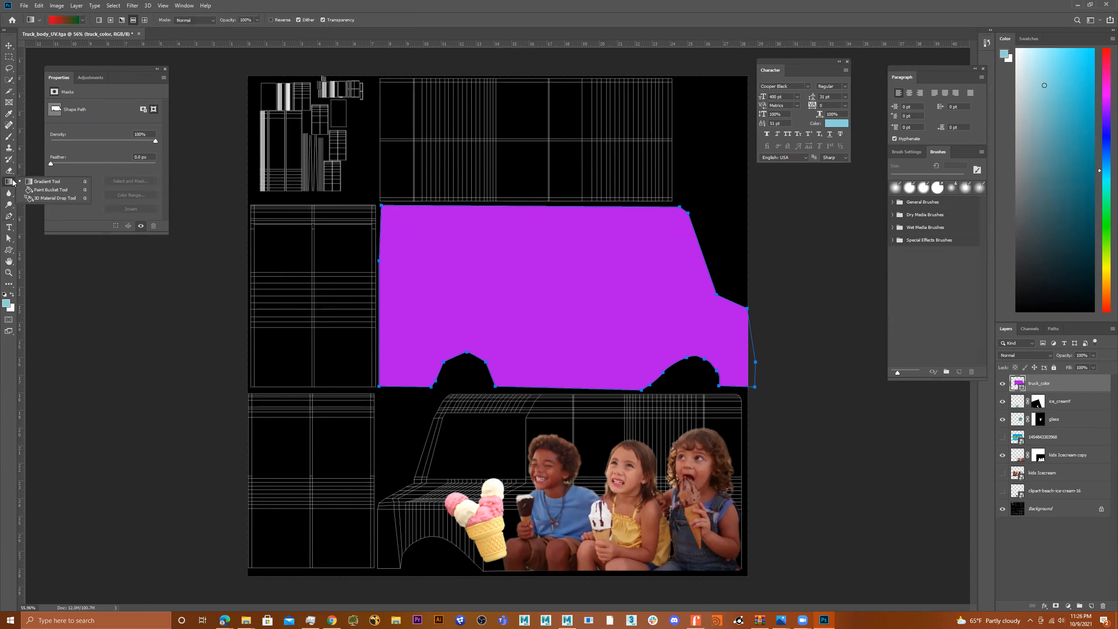
left_click(38, 190)
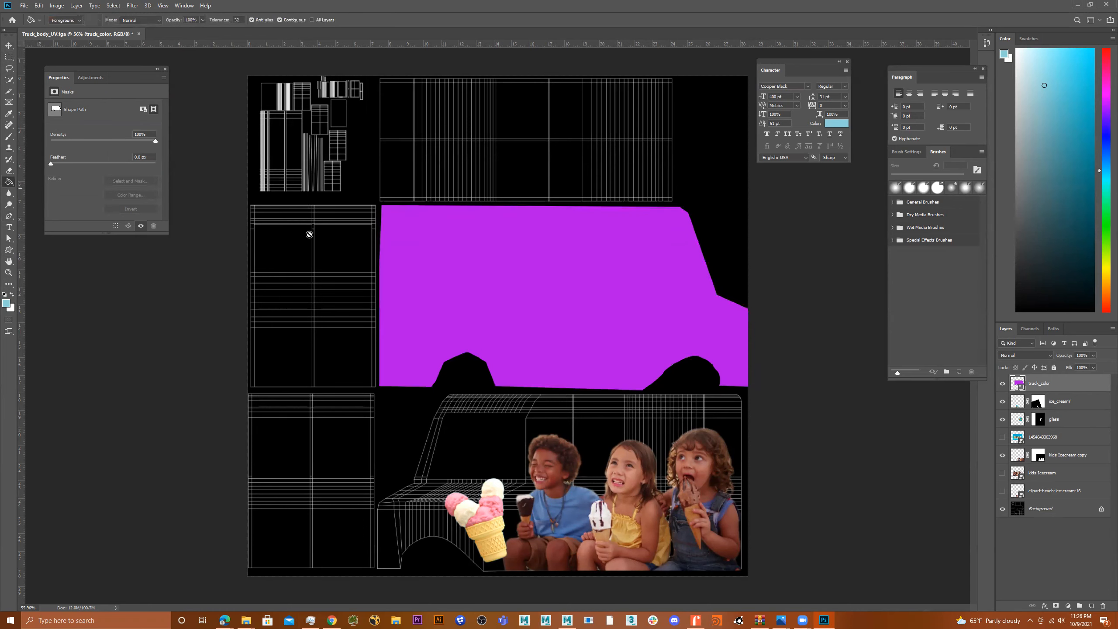
left_click(525, 290)
left_click(524, 225)
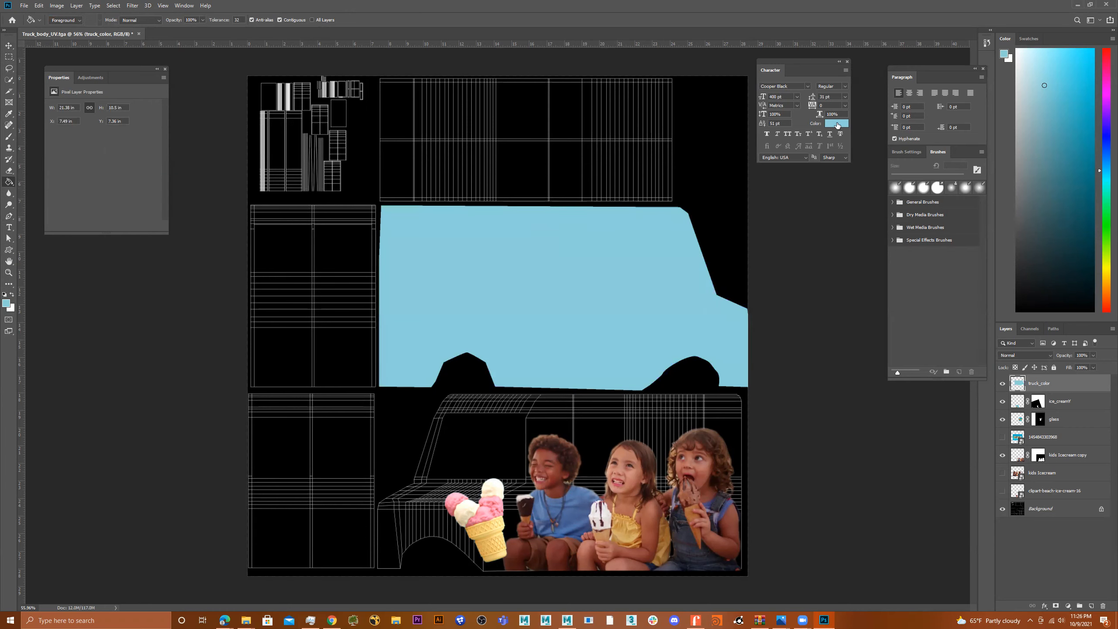
Set the foreground colour to magenta #e52fec and fill the truck silhouette with it.
left_click(5, 304)
left_click(451, 402)
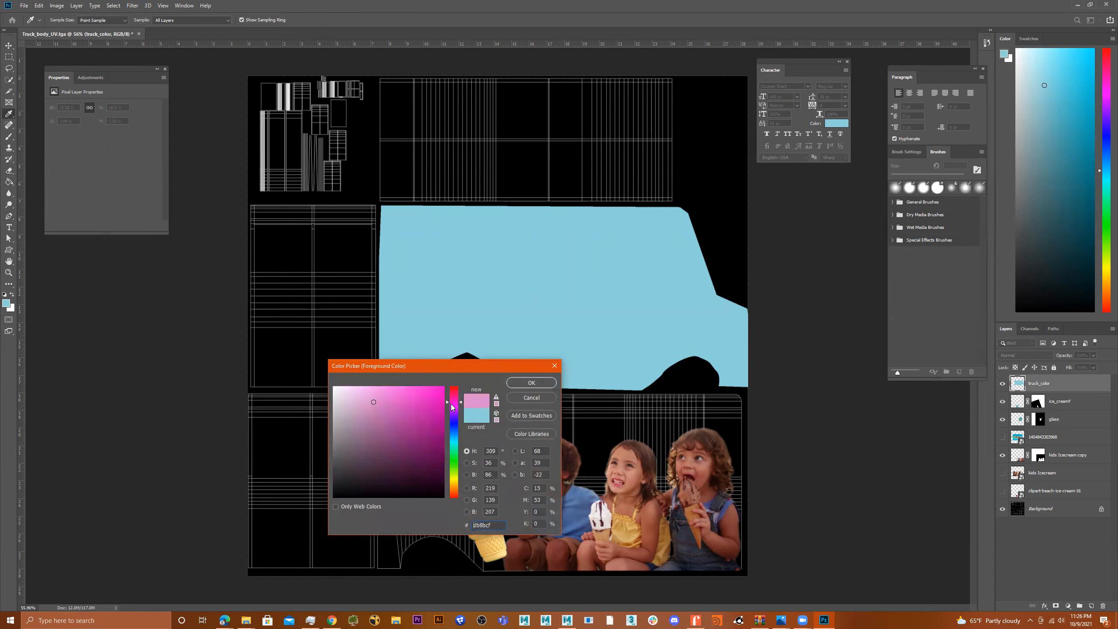
left_click(454, 417)
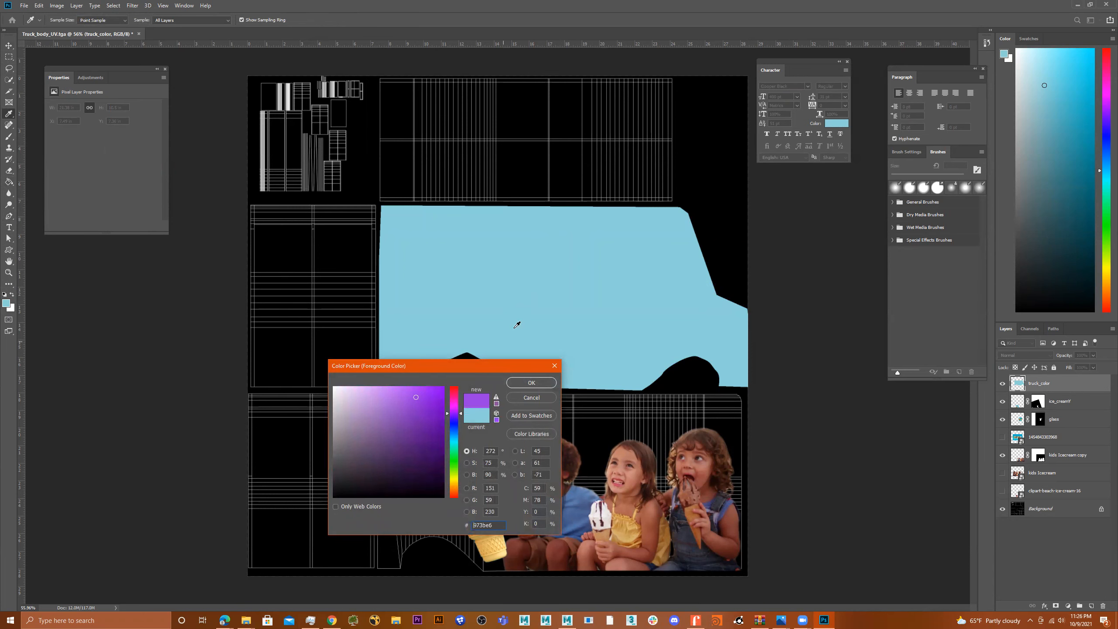
left_click(519, 320)
left_click(453, 405)
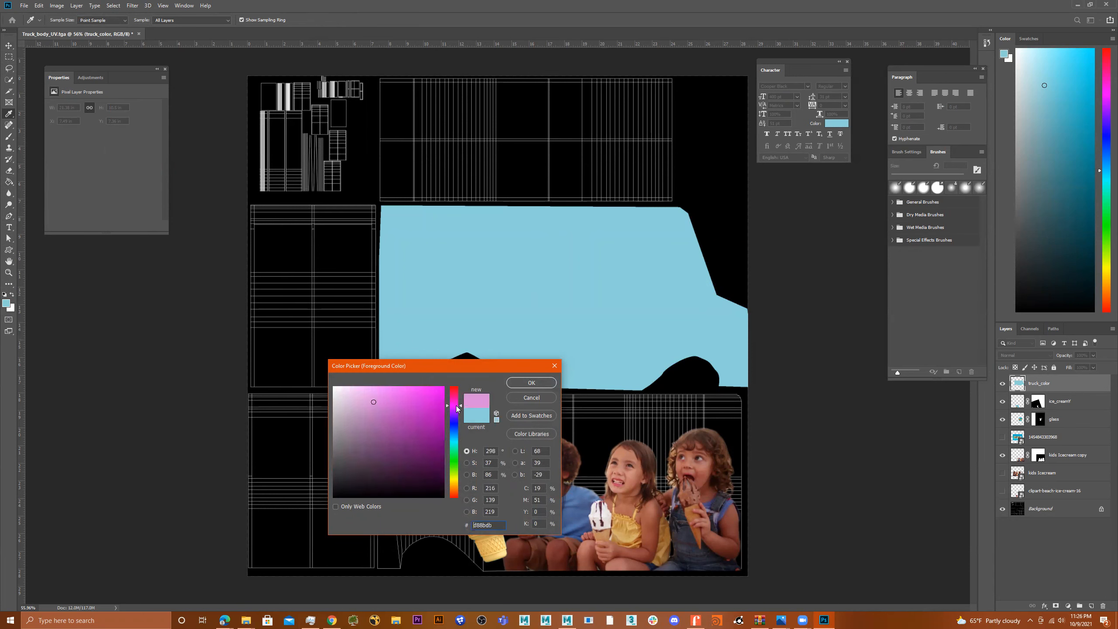
left_click(421, 394)
left_click(531, 382)
key("g")
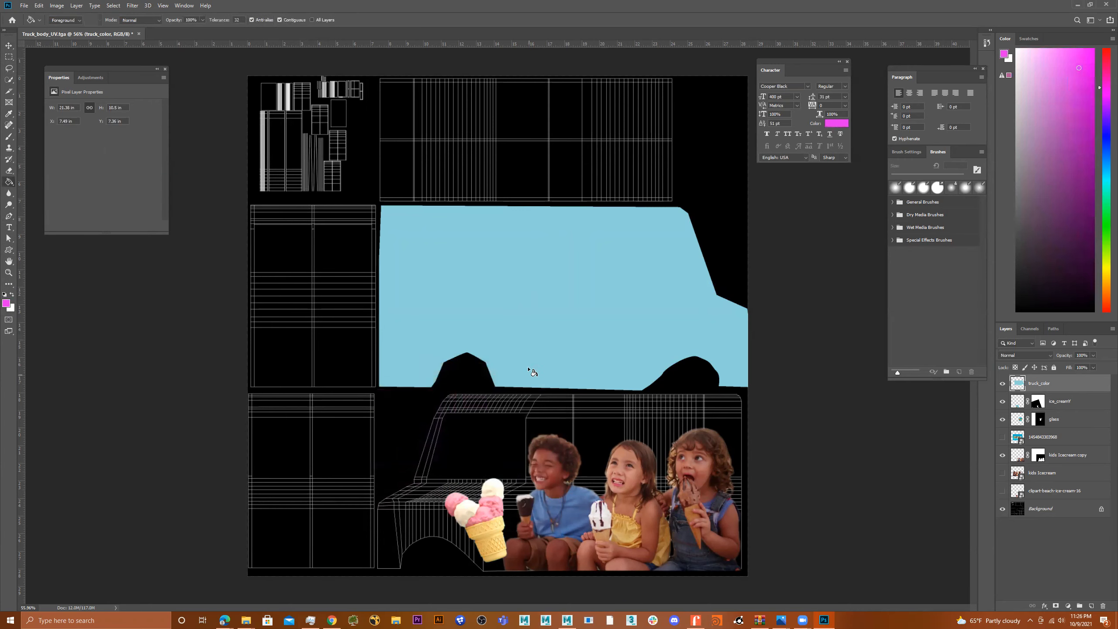
left_click(528, 344)
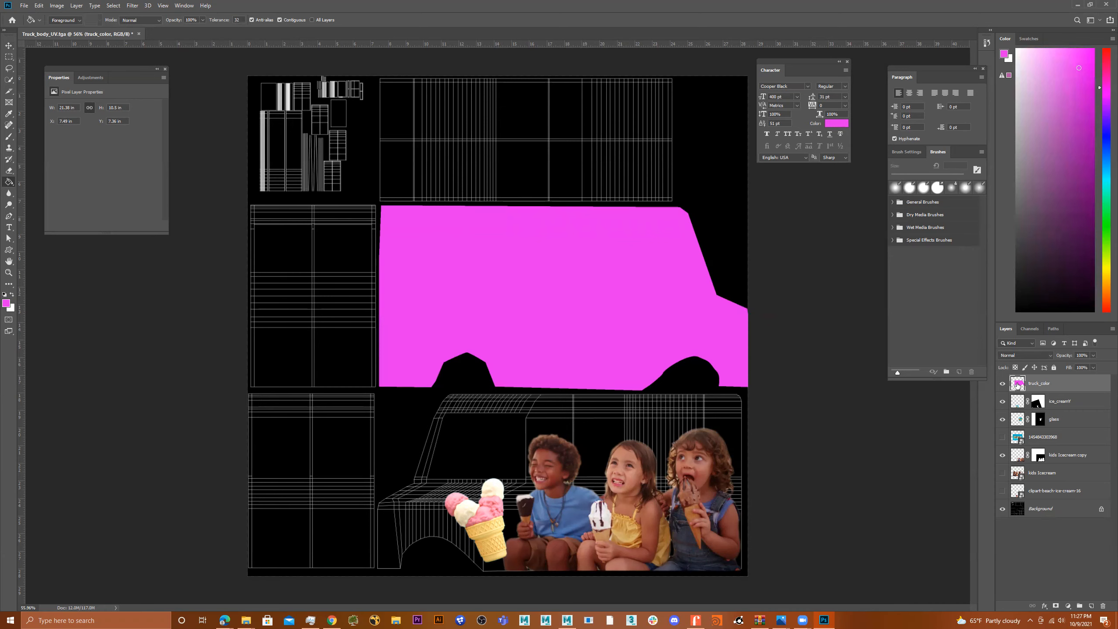
Add a Gradient Overlay at 100% opacity to the truck_color layer through its blending options.
left_click(1042, 608)
left_click(1070, 521)
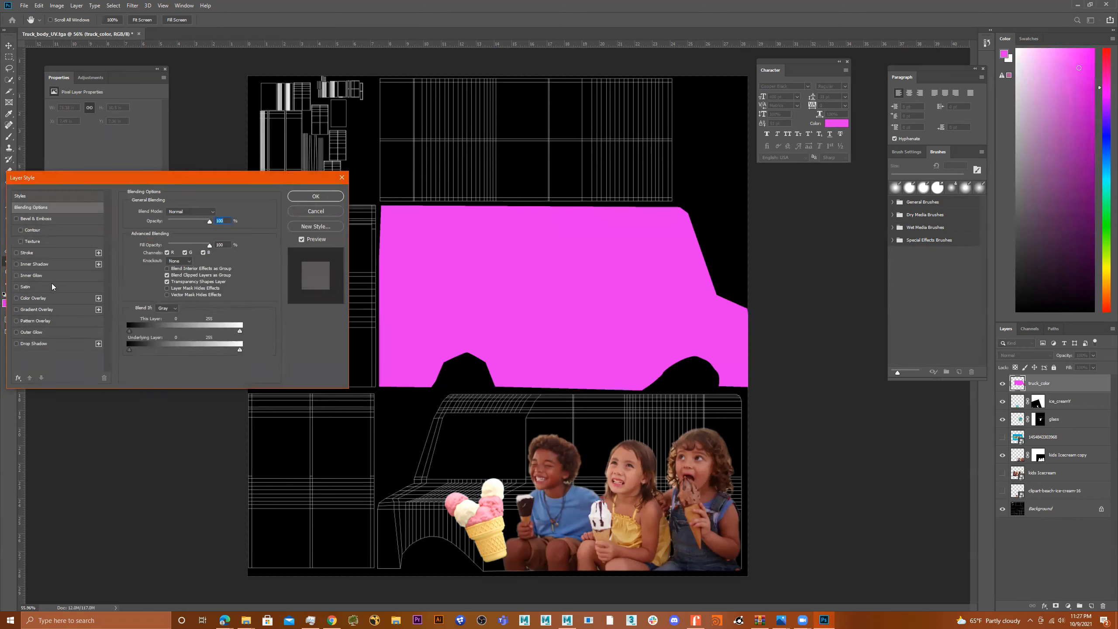
left_click(17, 310)
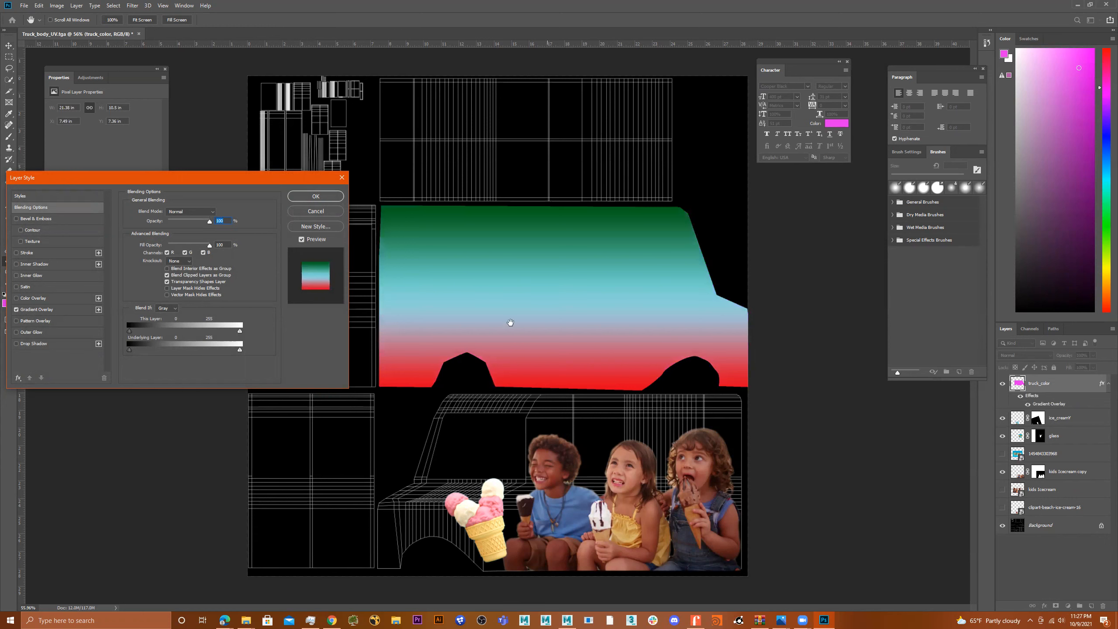
left_click(39, 309)
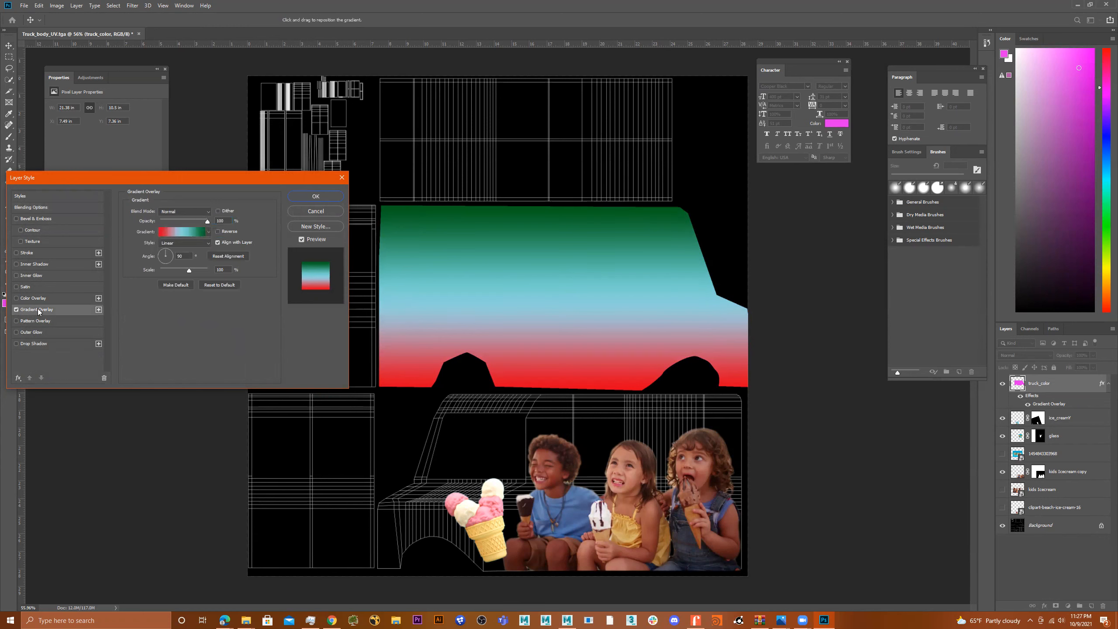
left_click_drag(177, 220, 206, 222)
left_click(176, 232)
left_click(175, 231)
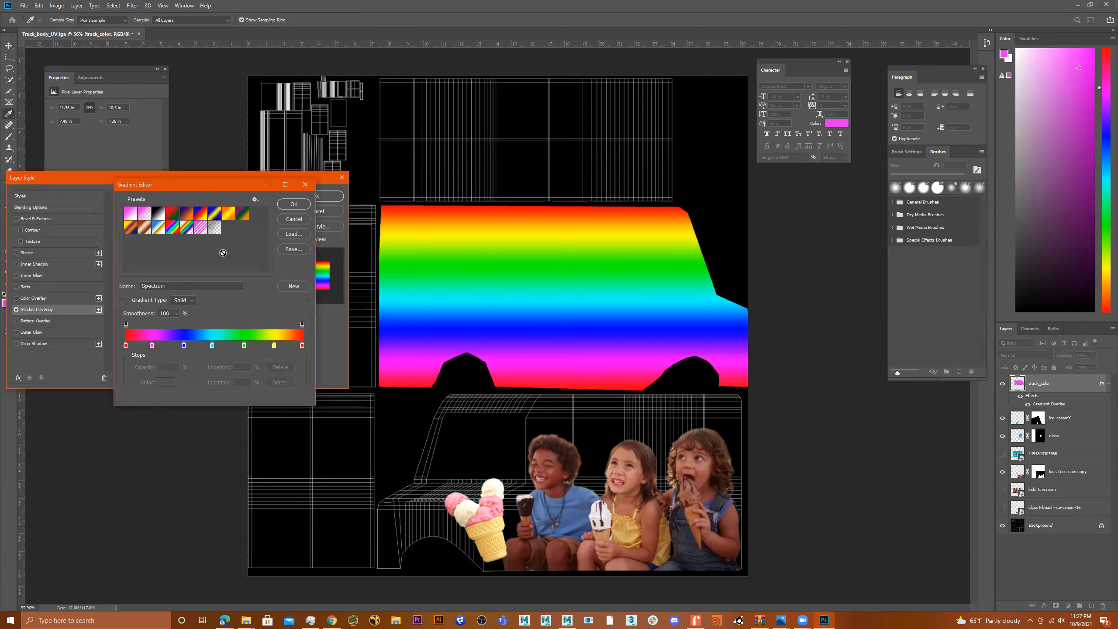
left_click(304, 184)
Open the overlay's gradient for editing and apply the Foreground to Background preset, keeping the white end stop at 100%.
left_click(149, 232)
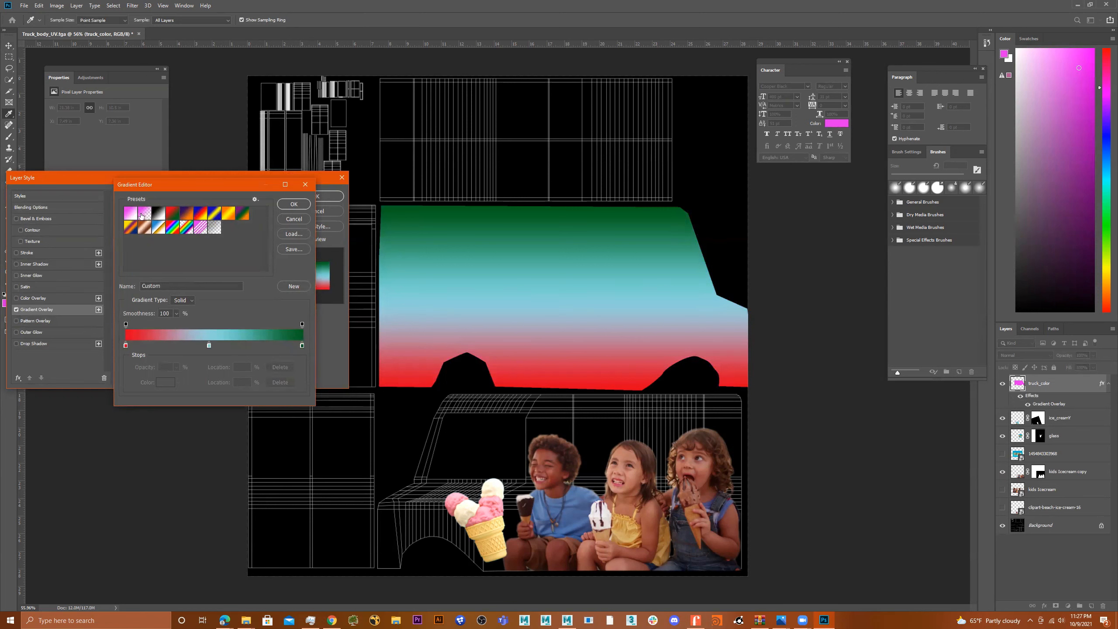
left_click(129, 213)
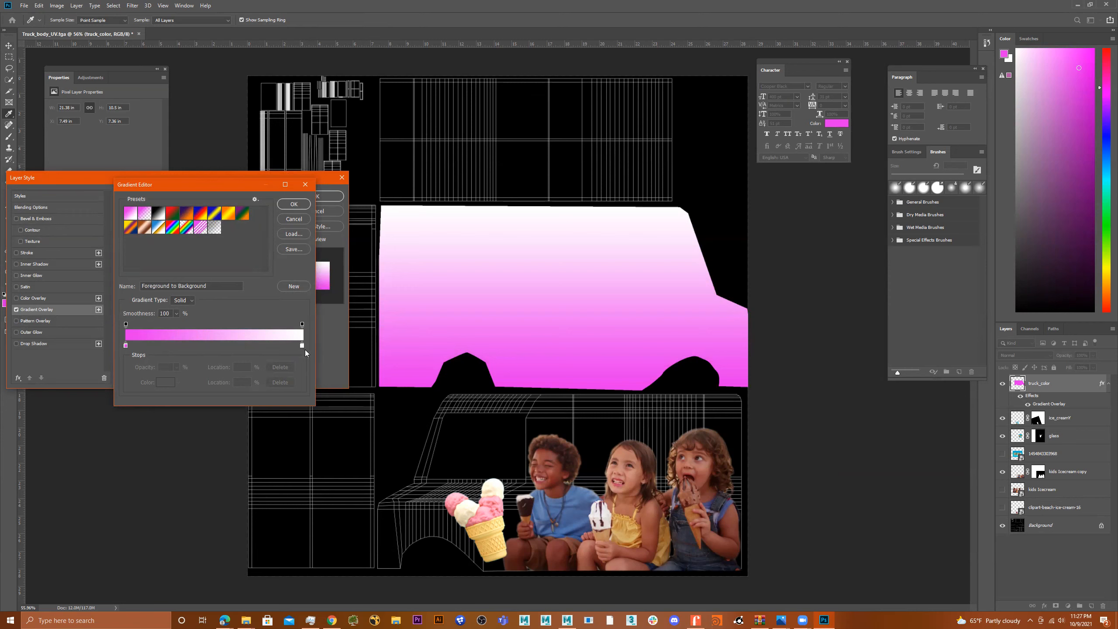
mouse_move(301, 345)
left_mouse_down()
mouse_move(213, 345)
mouse_move(302, 346)
left_mouse_up()
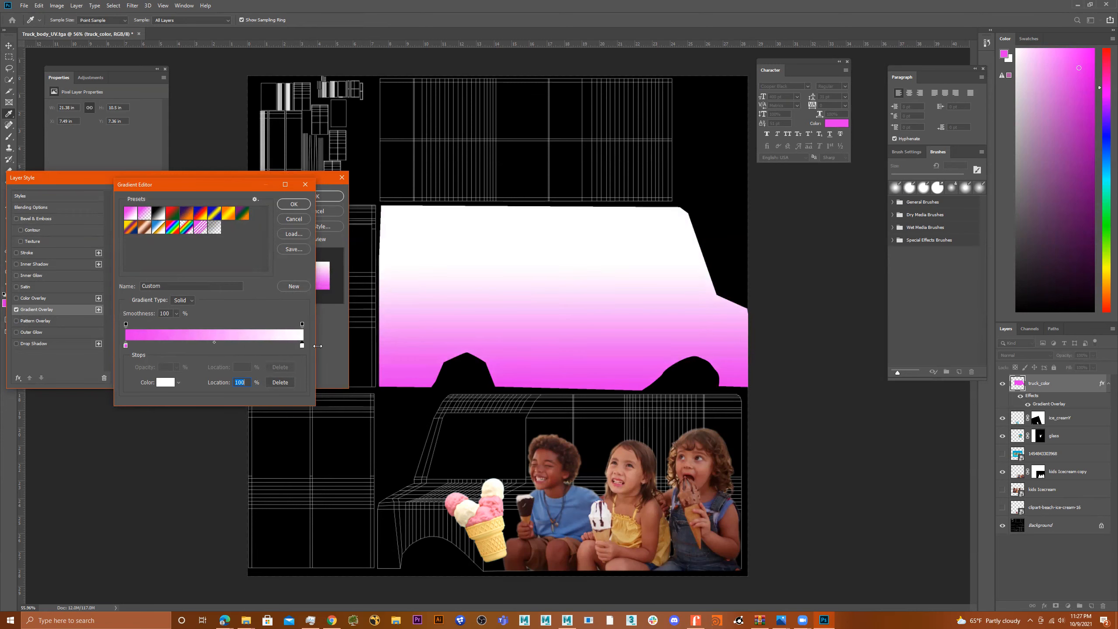
Try an extra white colour stop at different positions up to about 42%, and remove it again.
left_click(173, 346)
left_click_drag(173, 346, 143, 346)
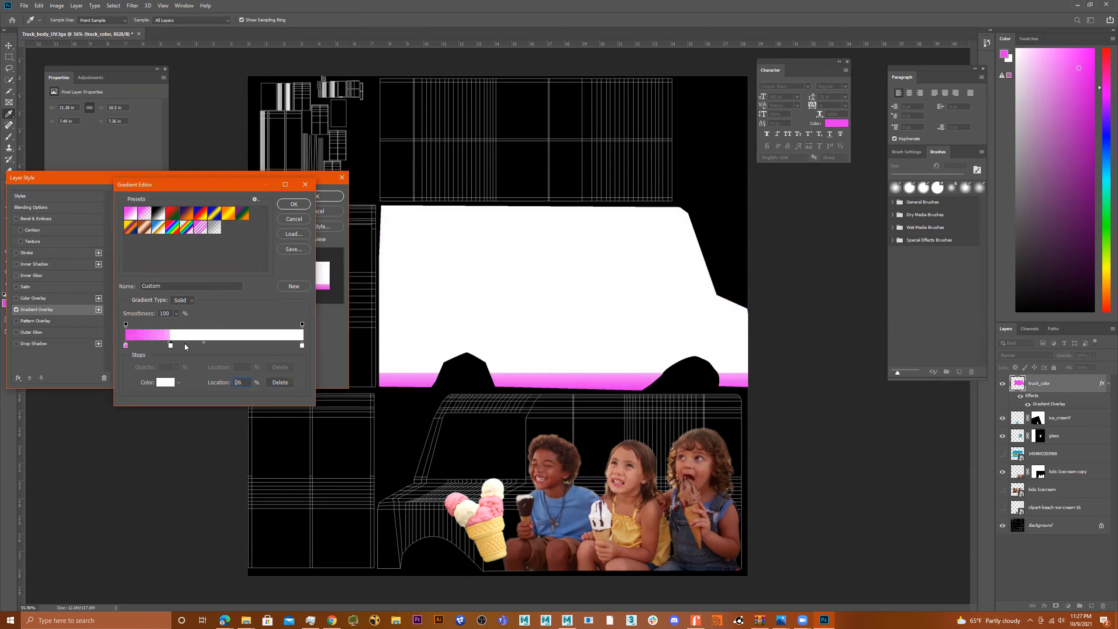
left_click_drag(143, 346, 199, 346)
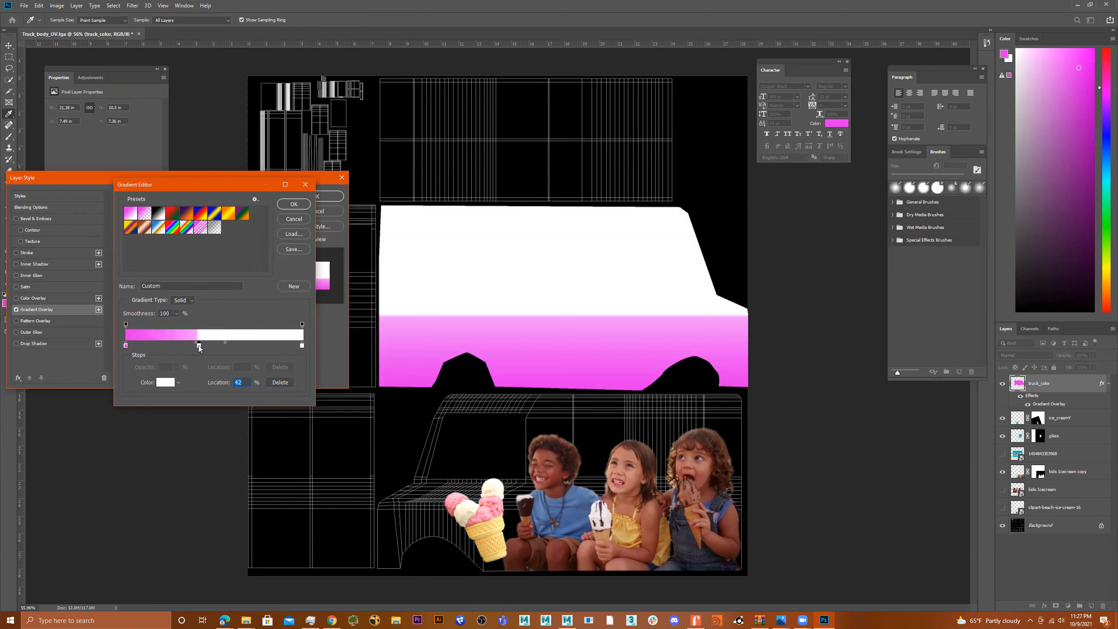
key("BackSpace")
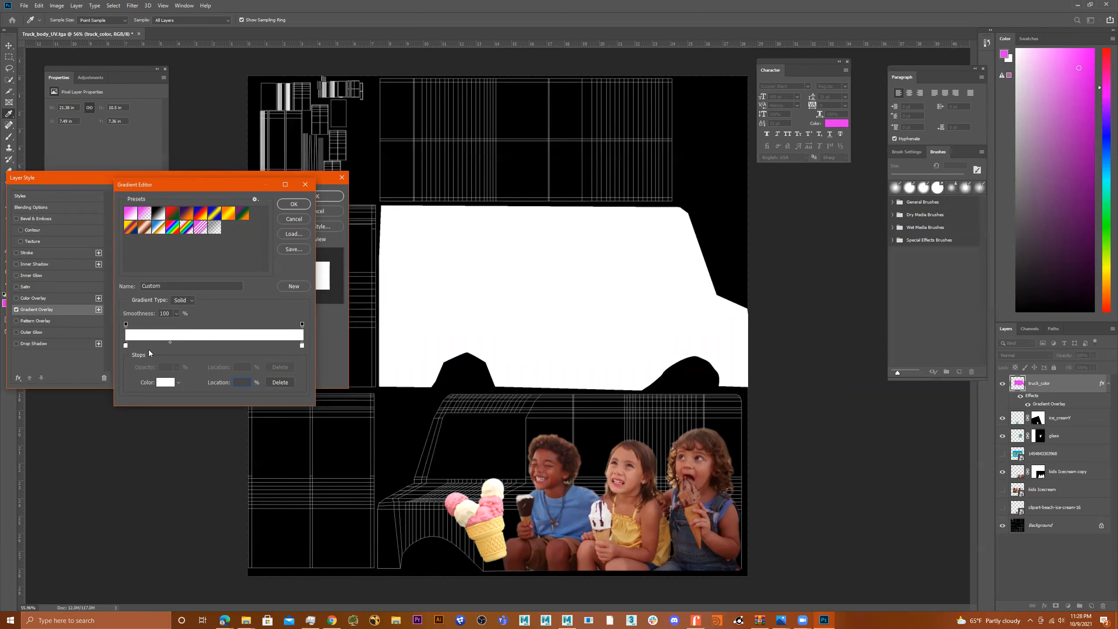
Change the gradient's starting colour stop to cyan #2fece1.
left_click(126, 345)
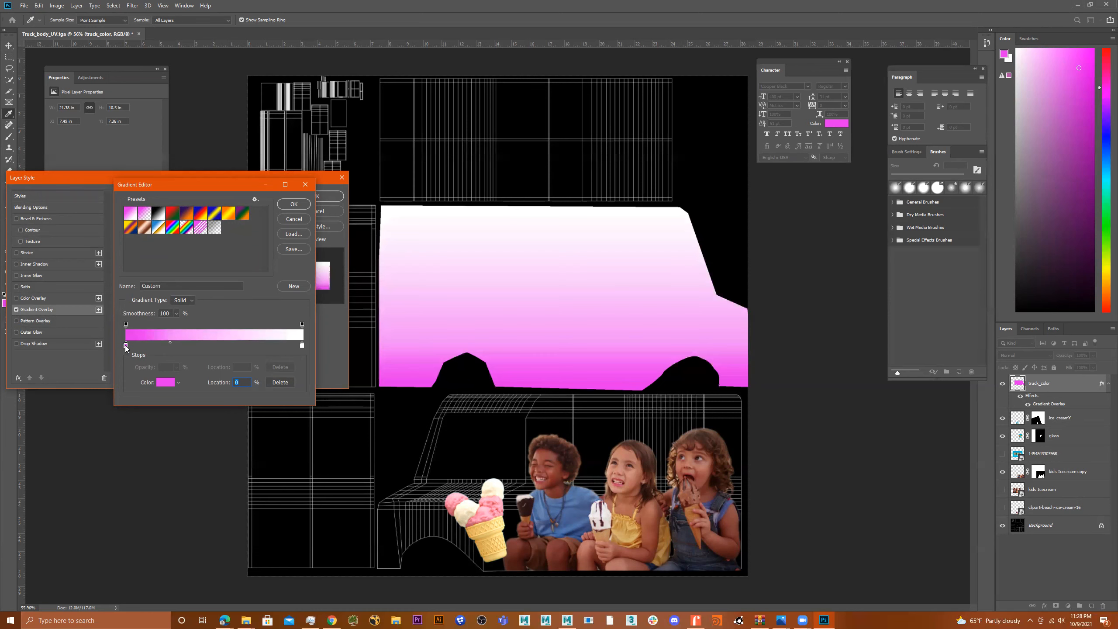
left_click(165, 382)
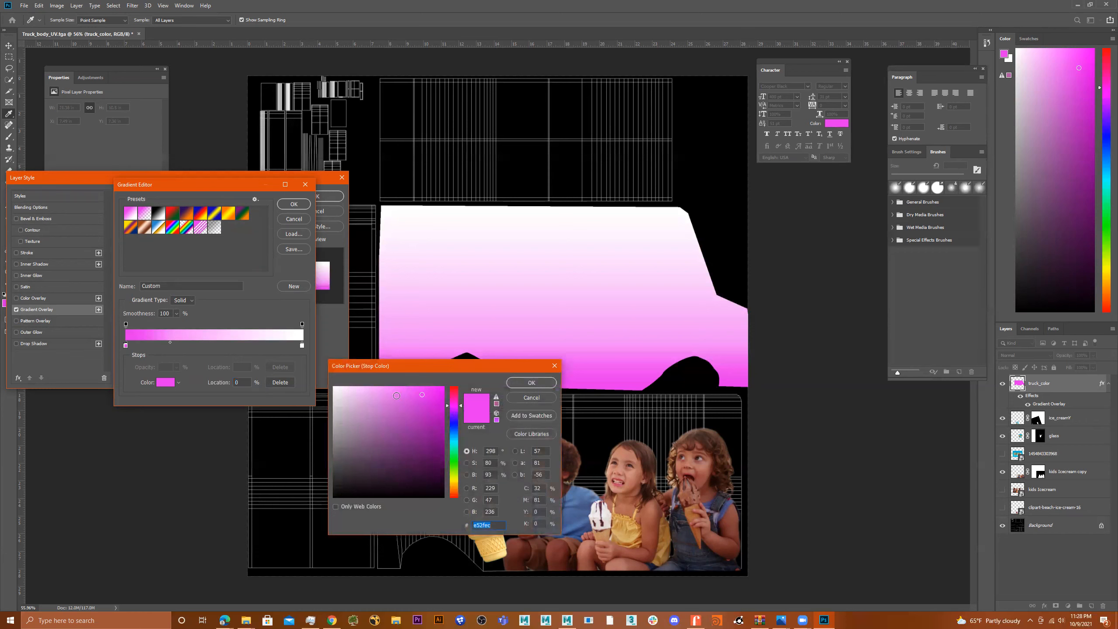
left_click(453, 443)
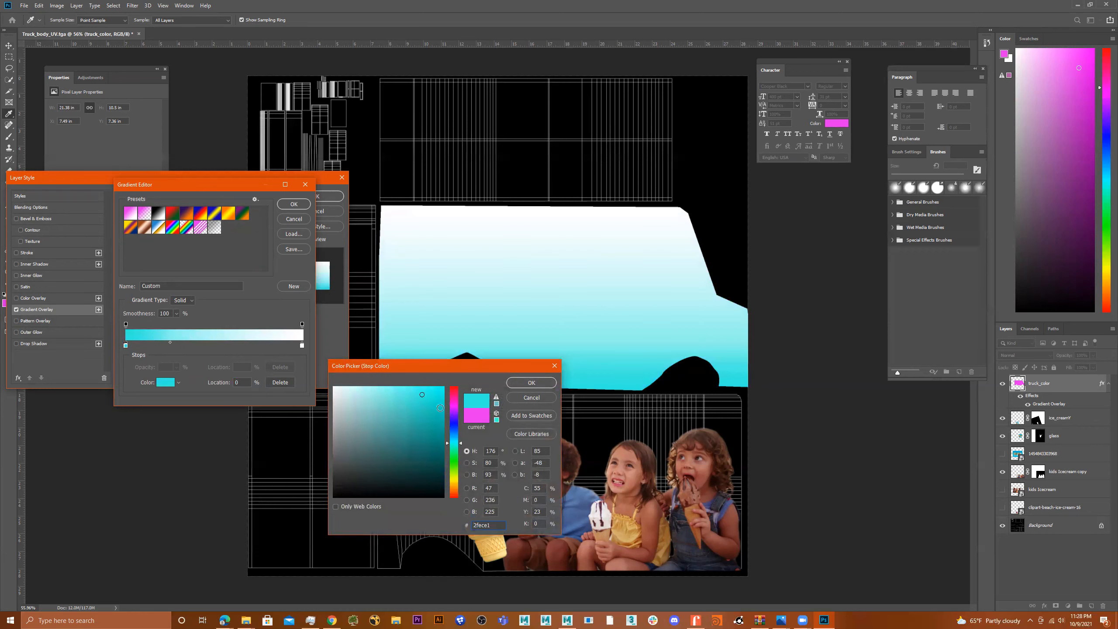
left_click(532, 382)
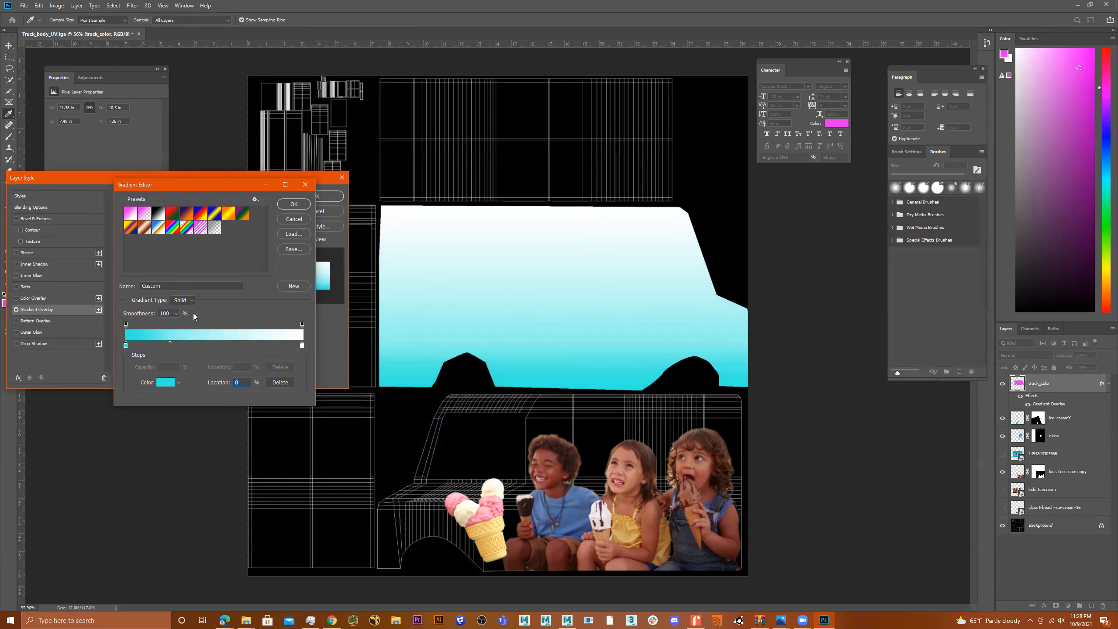
Change the gradient's ending colour stop from white to red #e61515.
left_click(301, 346)
double_click(302, 346)
left_click(434, 397)
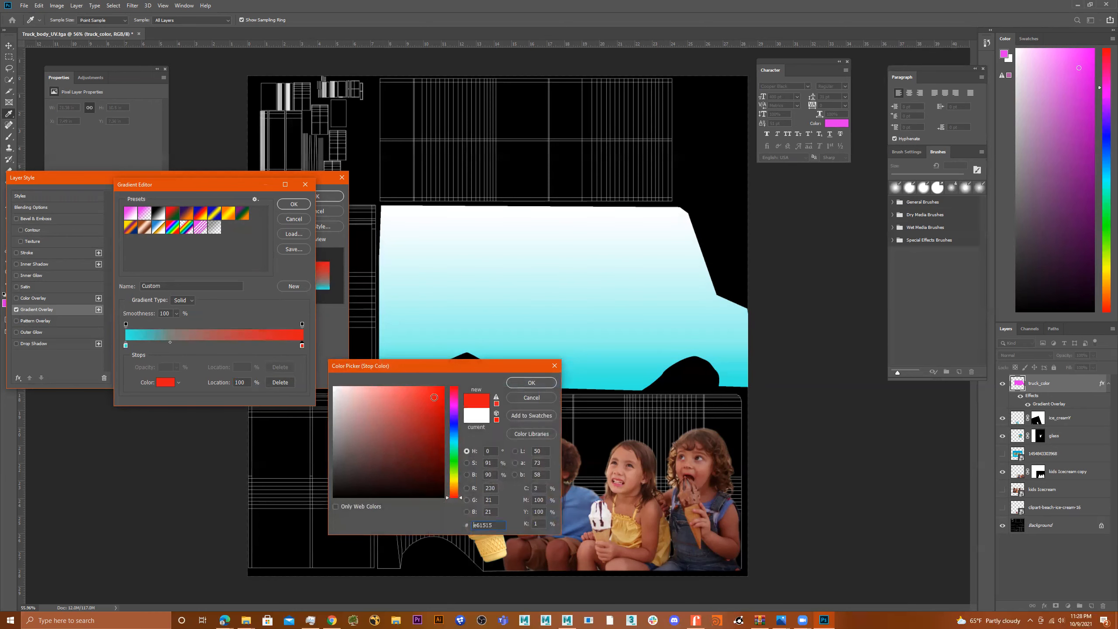
left_click(522, 384)
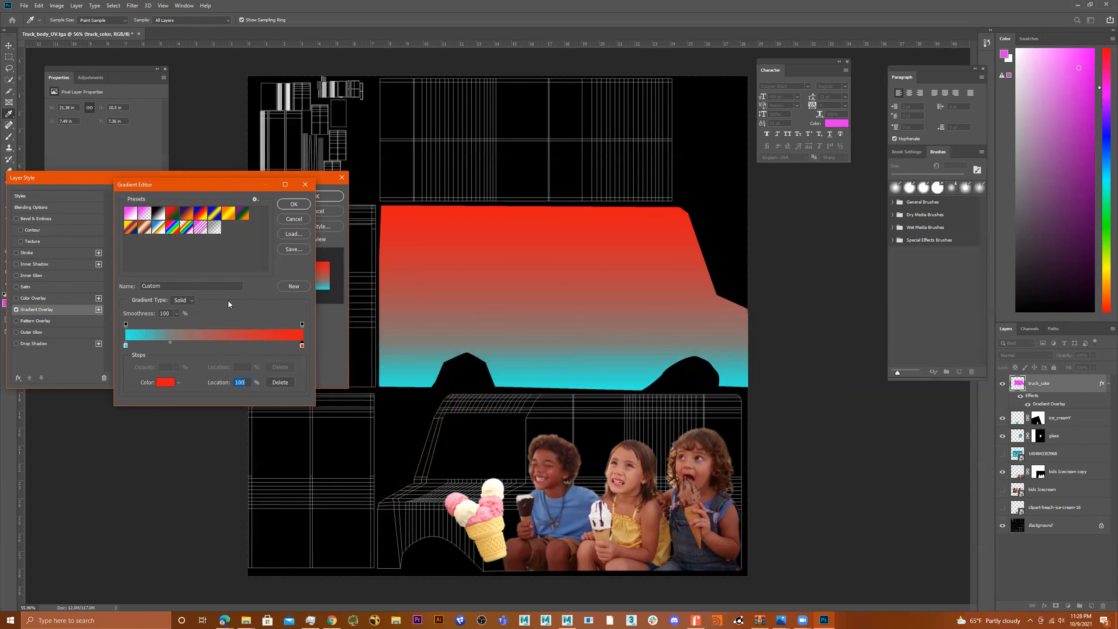
Try the Neutral Density, Black, White and Red, Green gradient presets on the truck.
left_click(213, 227)
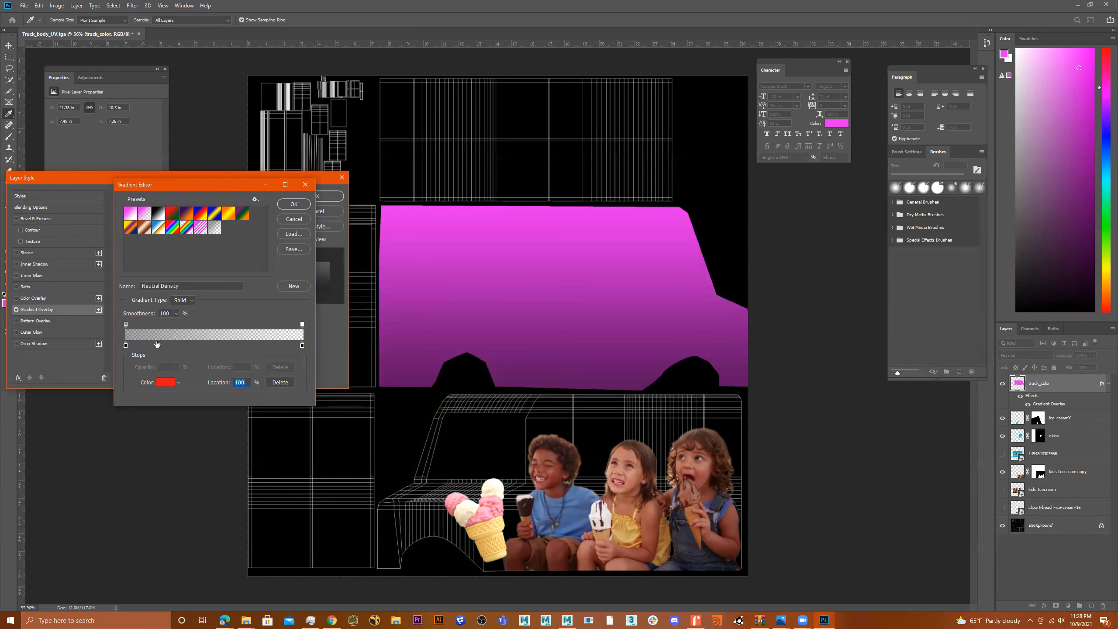
left_click(127, 346)
left_click(157, 215)
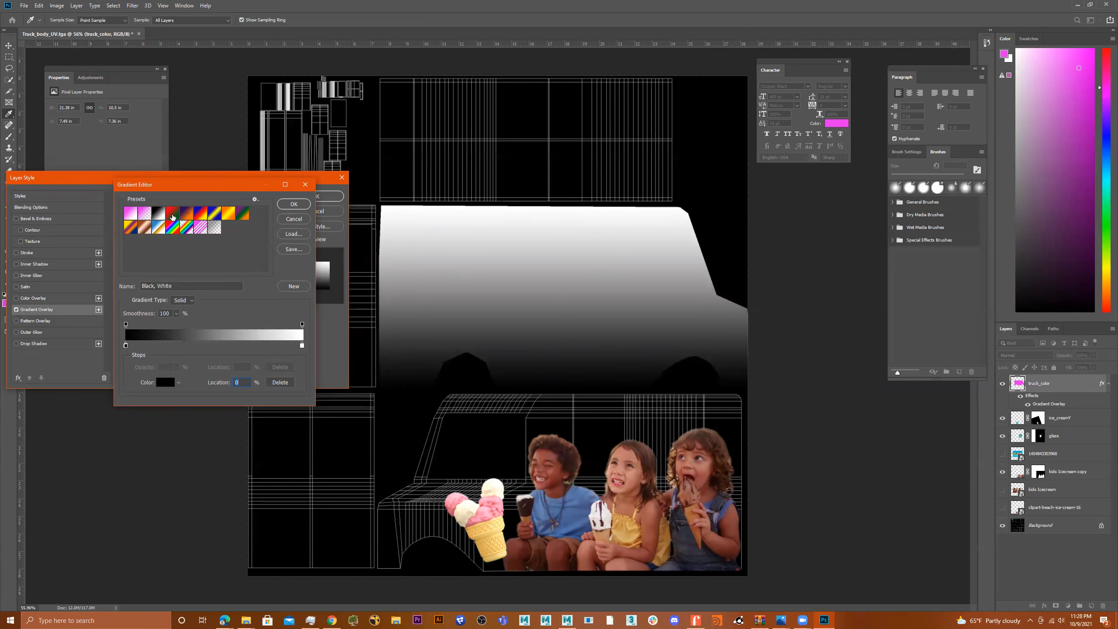
left_click(173, 216)
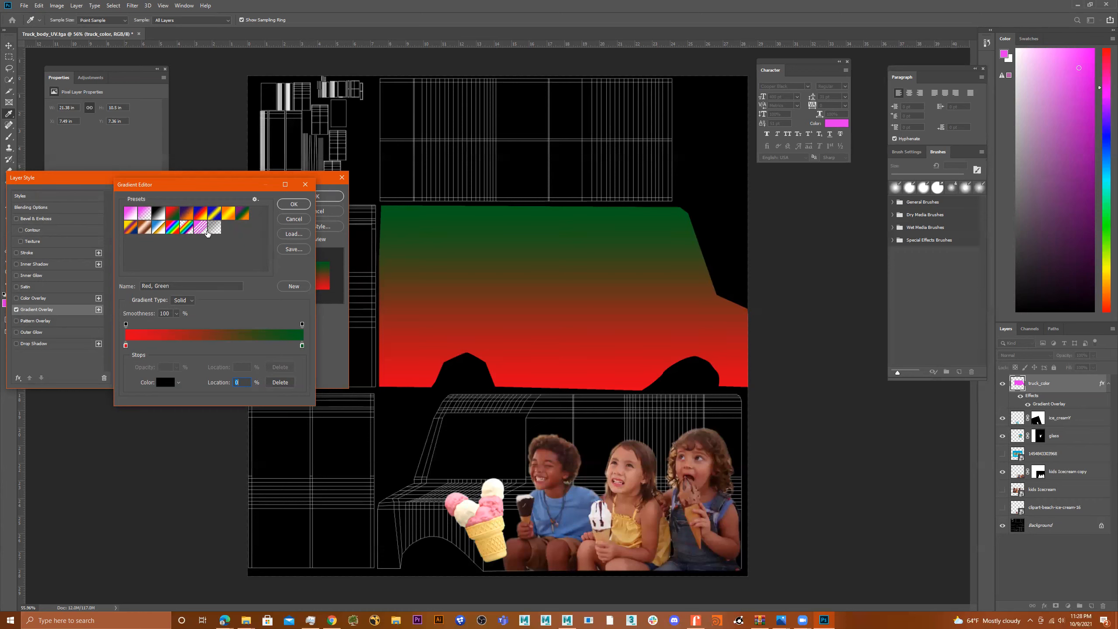
Apply the Foreground to Background gradient preset and change its starting colour stop to red #f60e0e.
left_click(132, 215)
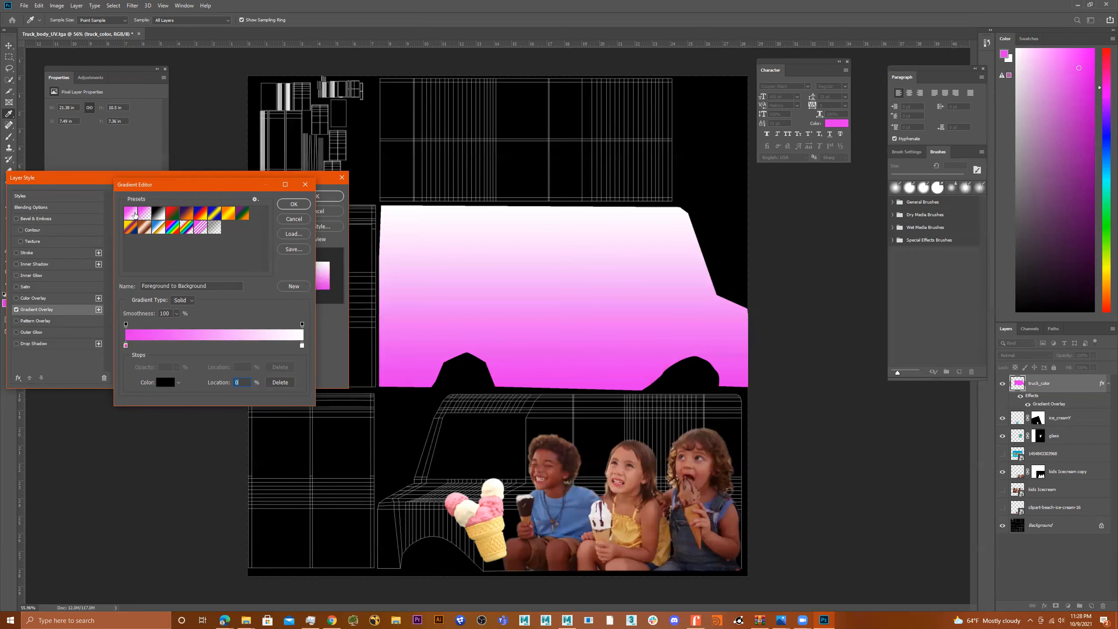
left_click(125, 346)
double_click(126, 347)
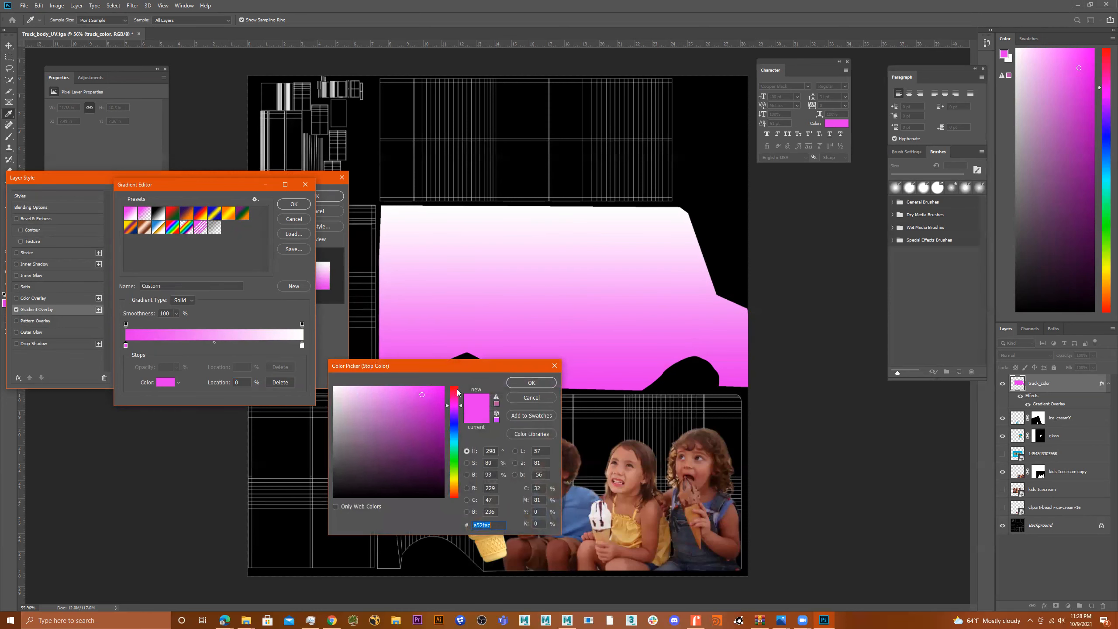
left_click_drag(457, 392, 458, 386)
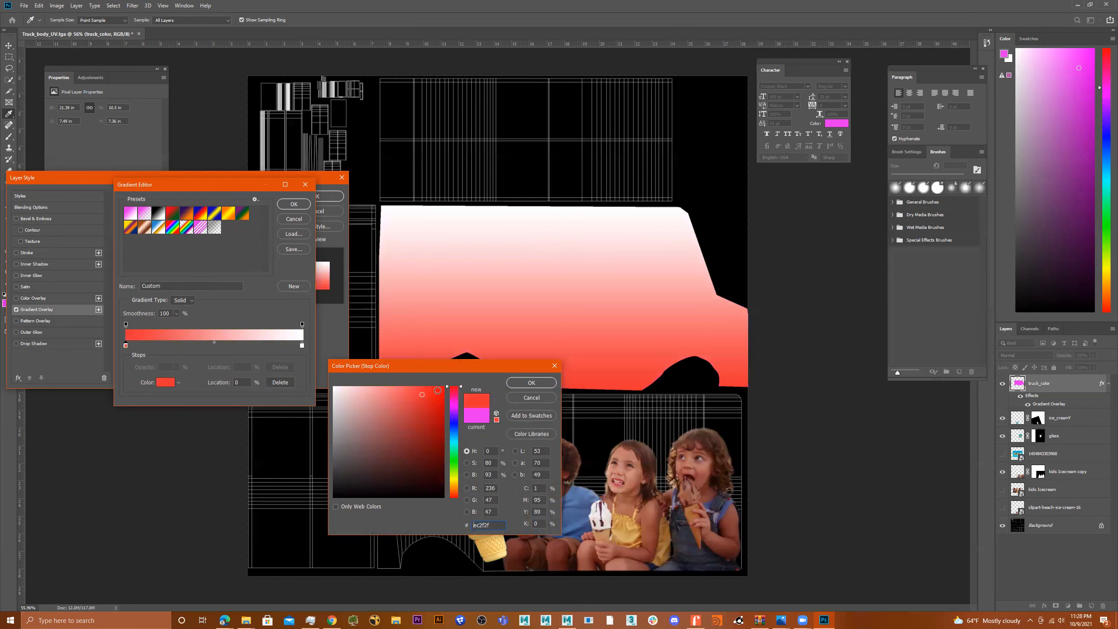
left_click(442, 389)
left_click(530, 383)
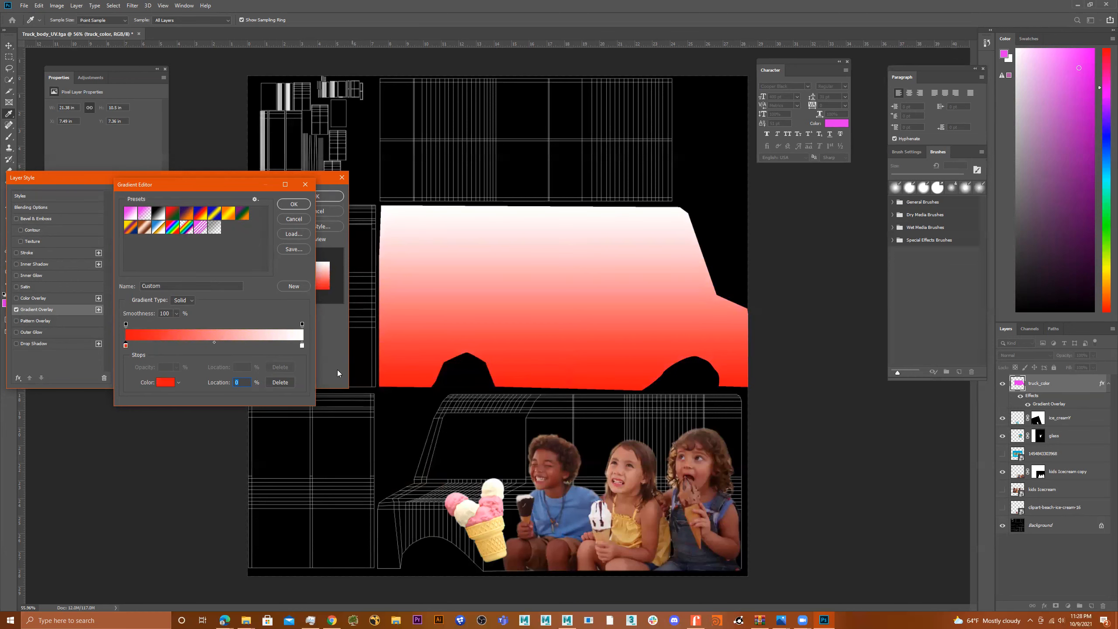
Add a middle colour stop at 42% of the gradient and colour it purple #ac0ef6.
left_click(203, 344)
left_click_drag(200, 346, 199, 346)
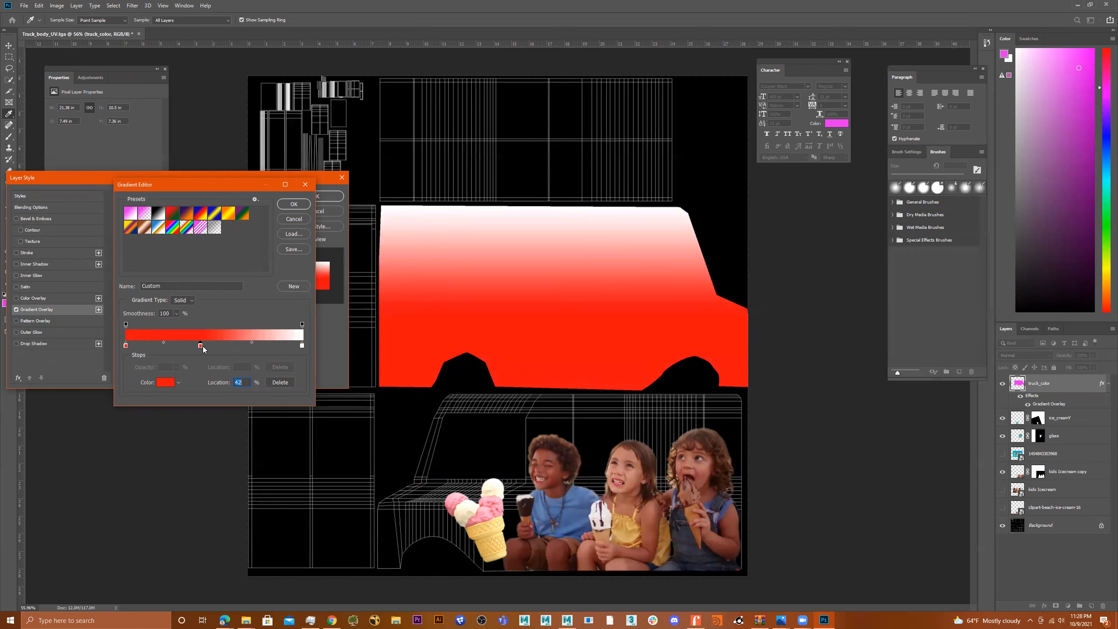
key("Delete")
left_click(200, 346)
left_click(169, 386)
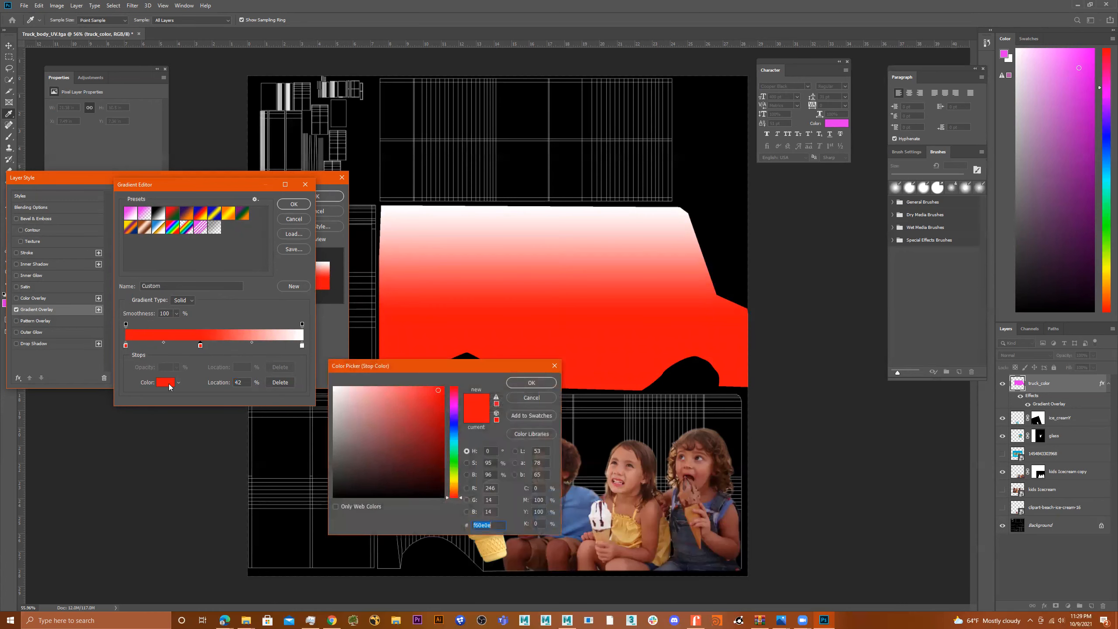
left_click_drag(455, 408, 453, 415)
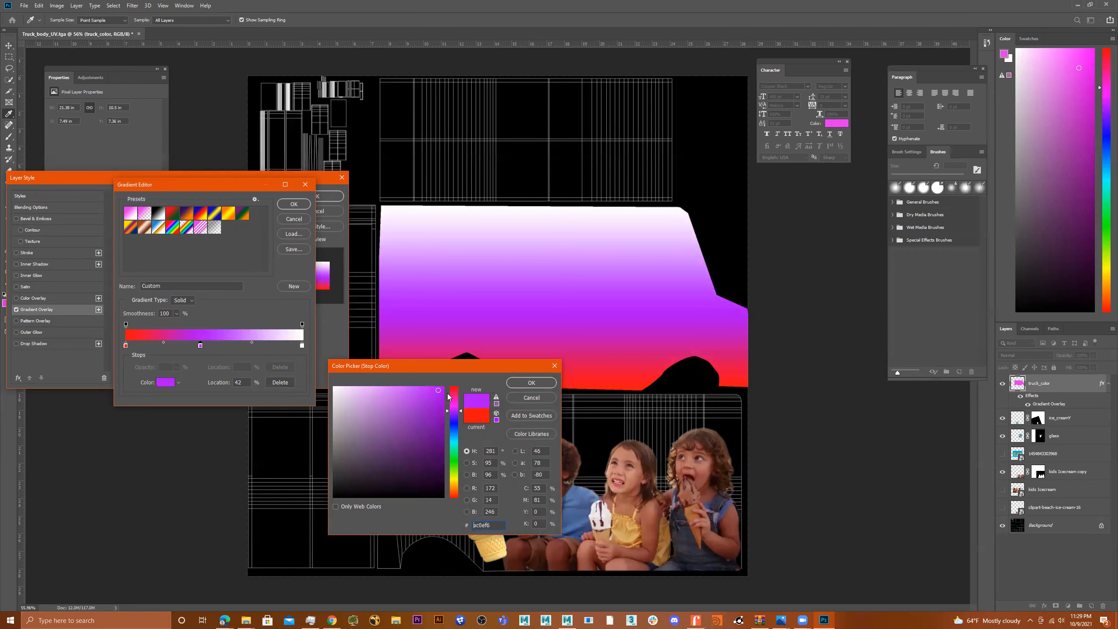
left_click(530, 383)
Change the gradient's ending colour stop at 100% to light cyan #57f0f6.
left_click(303, 346)
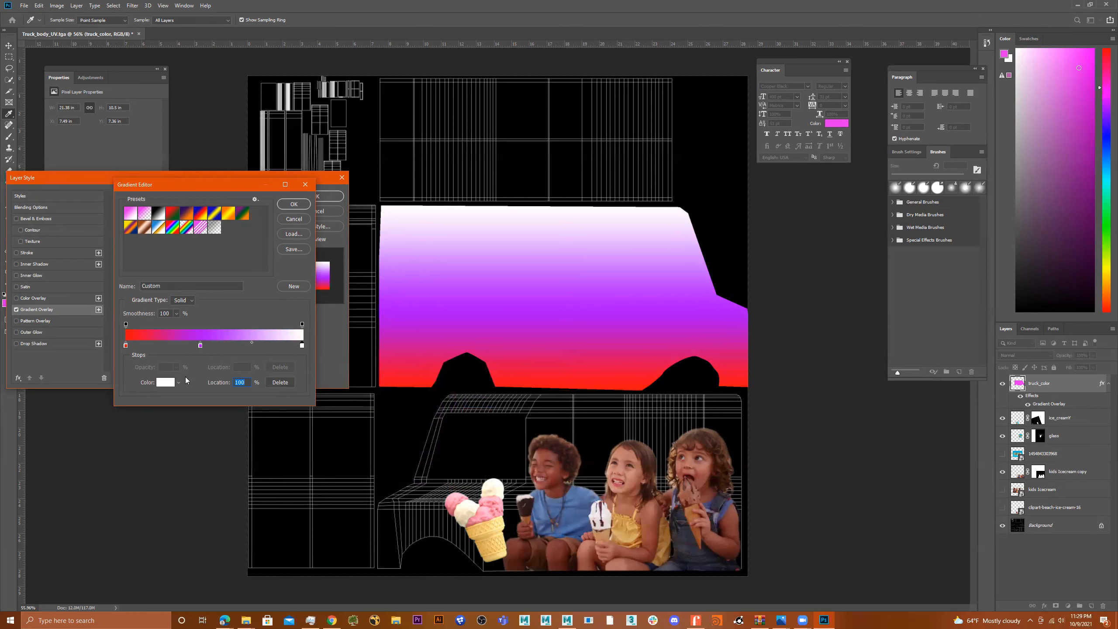
left_click(165, 382)
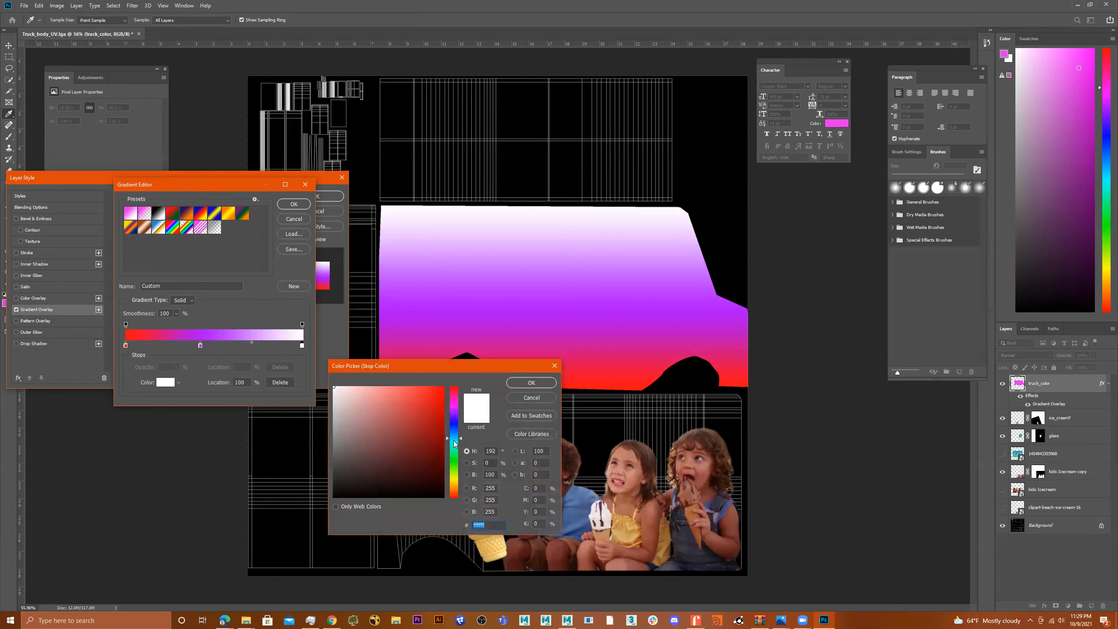
left_click_drag(455, 443, 450, 441)
mouse_move(408, 398)
left_mouse_down()
mouse_move(421, 398)
mouse_move(405, 390)
left_mouse_up()
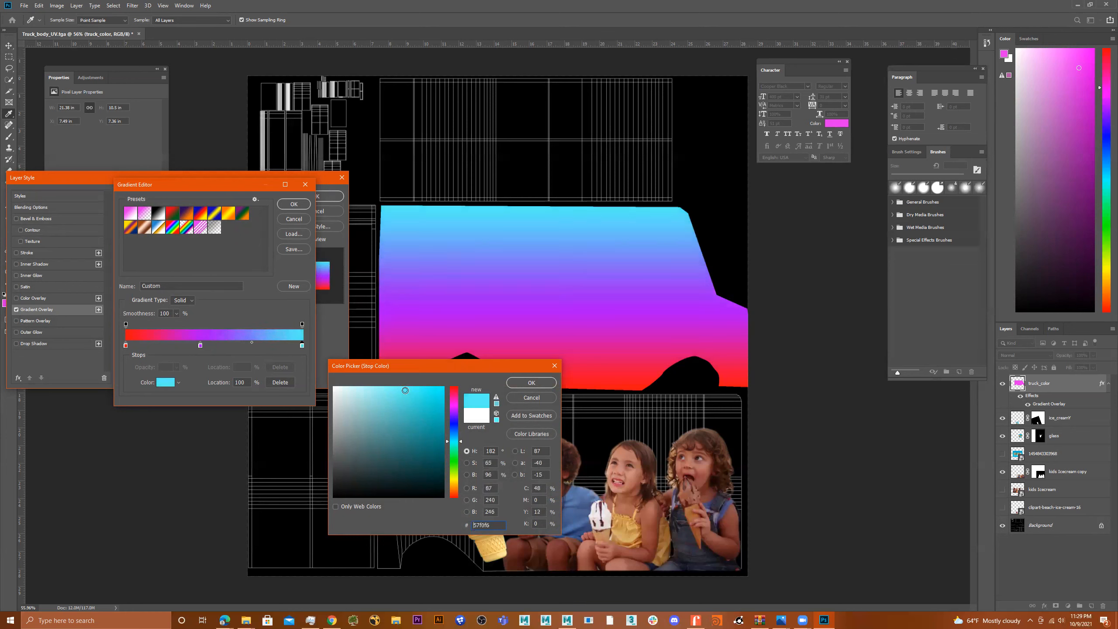
left_click(532, 383)
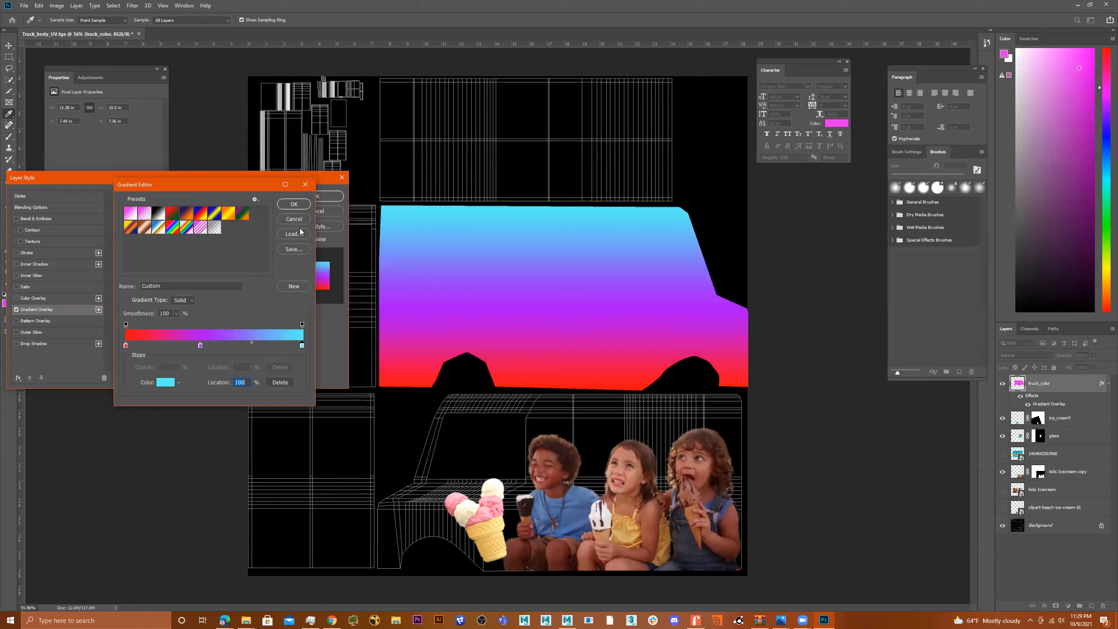
Save the gradient to a preset file named icecreamtruck and accept the edited gradient for the overlay.
left_click(301, 251)
key("End")
key("BackSpace")
key("BackSpace")
key("BackSpace")
key("BackSpace")
key("BackSpace")
key("BackSpace")
key("BackSpace")
key("BackSpace")
key("BackSpace")
key("BackSpace")
key("BackSpace")
key("BackSpace")
key("BackSpace")
key("BackSpace")
key("BackSpace")
key("BackSpace")
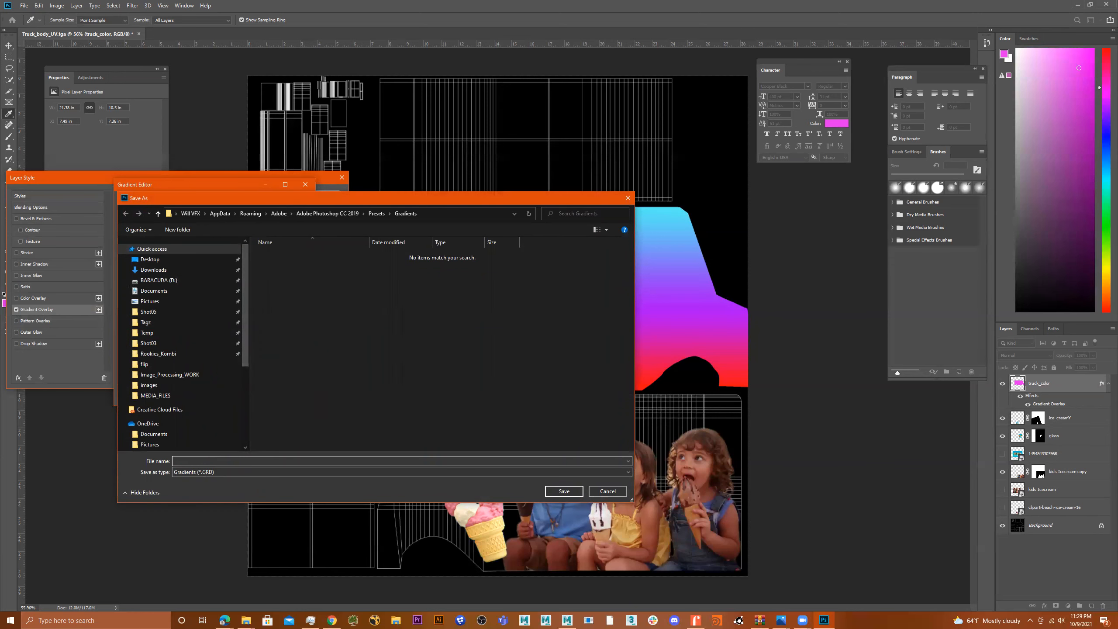
type("icecreamtruck")
left_click(564, 491)
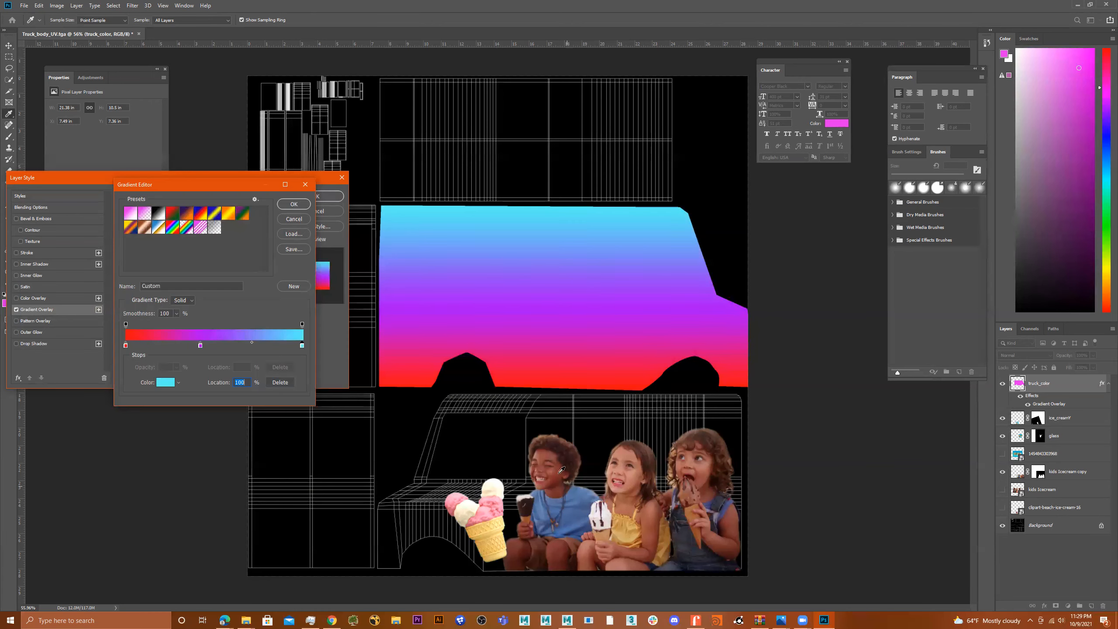
left_click(294, 205)
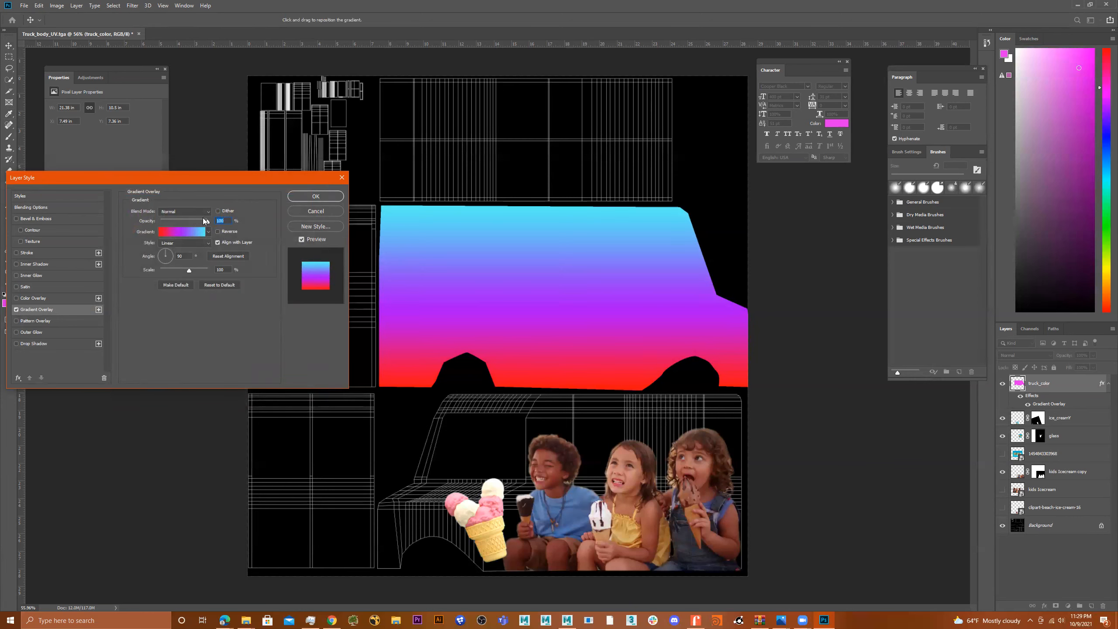
Add an orange Color Overlay in Normal mode to the truck layer at about 11% opacity.
left_click_drag(207, 223, 237, 224)
left_click(29, 299)
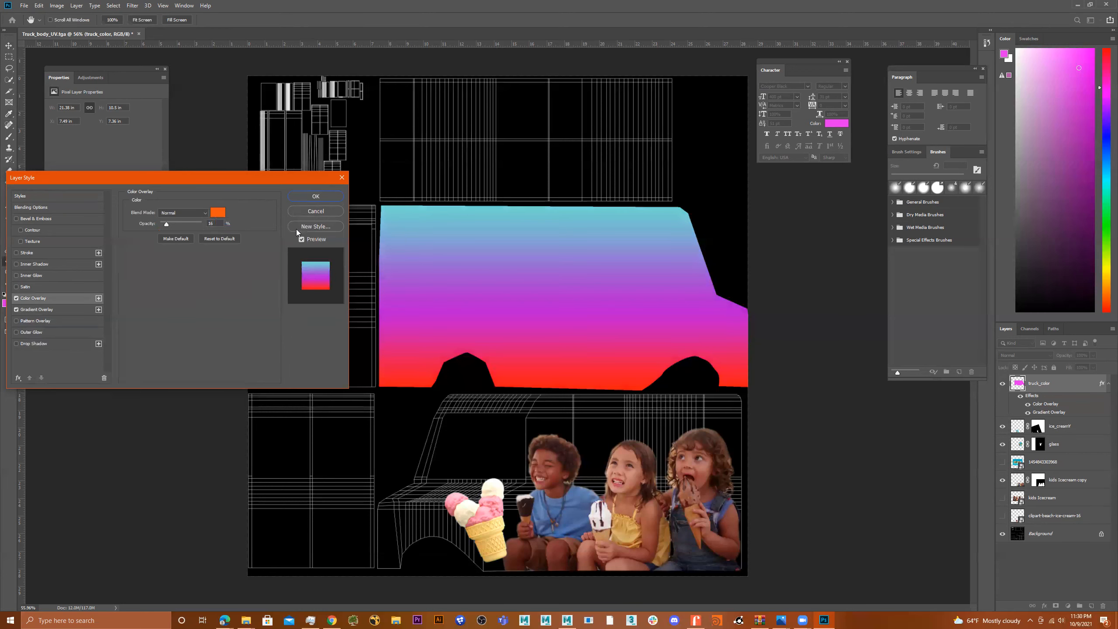
mouse_move(174, 224)
left_mouse_down()
mouse_move(194, 223)
mouse_move(157, 224)
mouse_move(210, 228)
mouse_move(166, 224)
left_mouse_up()
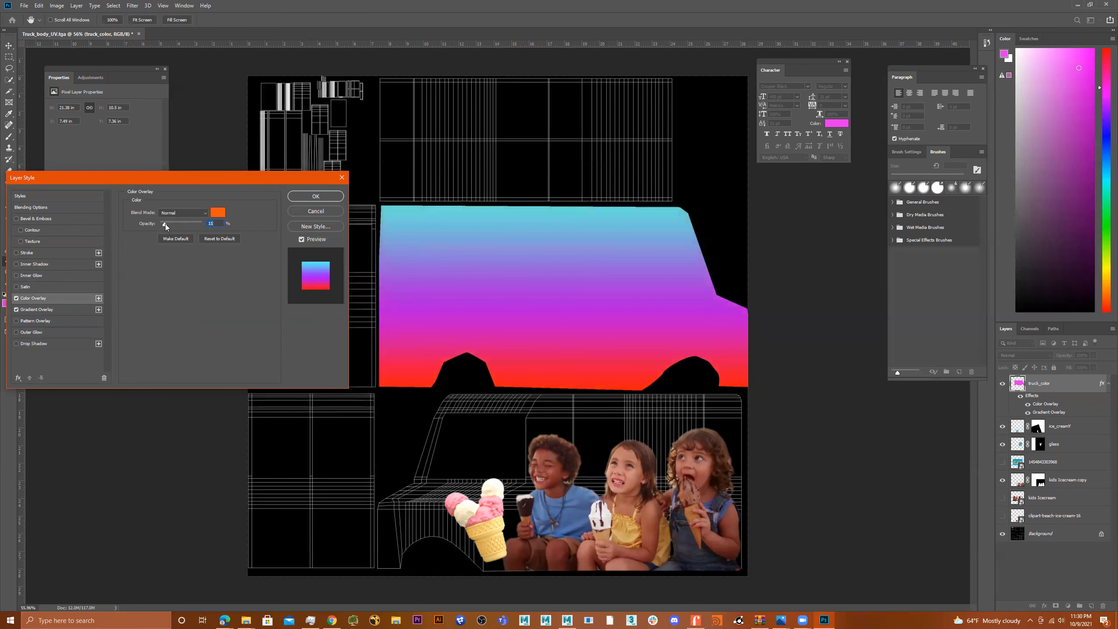
Try a Bevel & Emboss texture on the truck with two different patterns and reduced scale and depth.
left_click(31, 242)
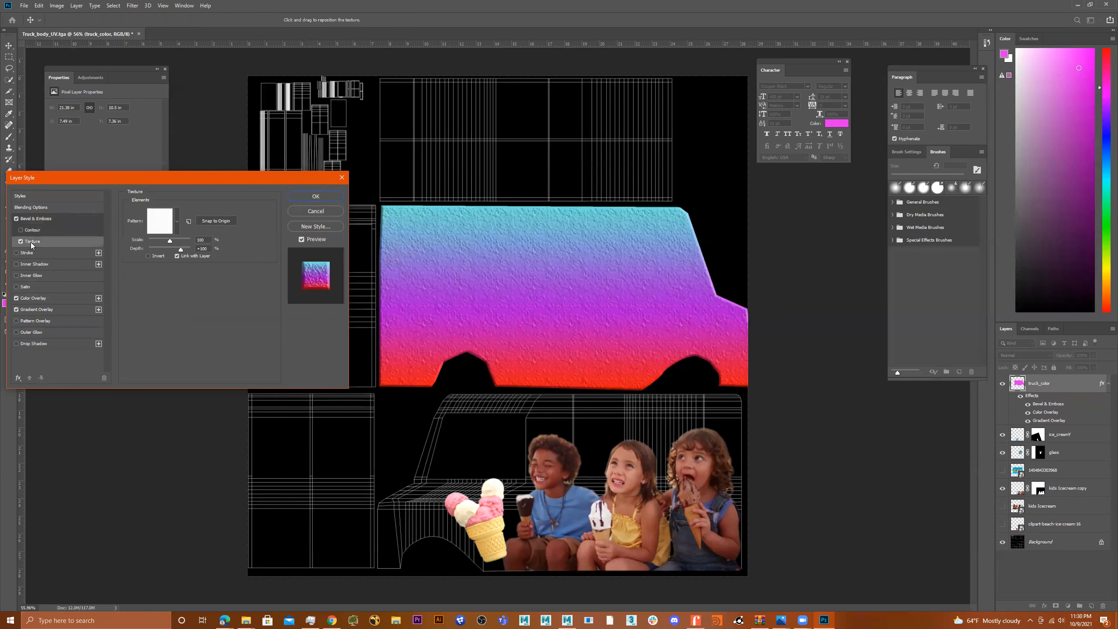
mouse_move(169, 242)
left_mouse_down()
mouse_move(159, 240)
mouse_move(183, 242)
mouse_move(166, 242)
left_mouse_up()
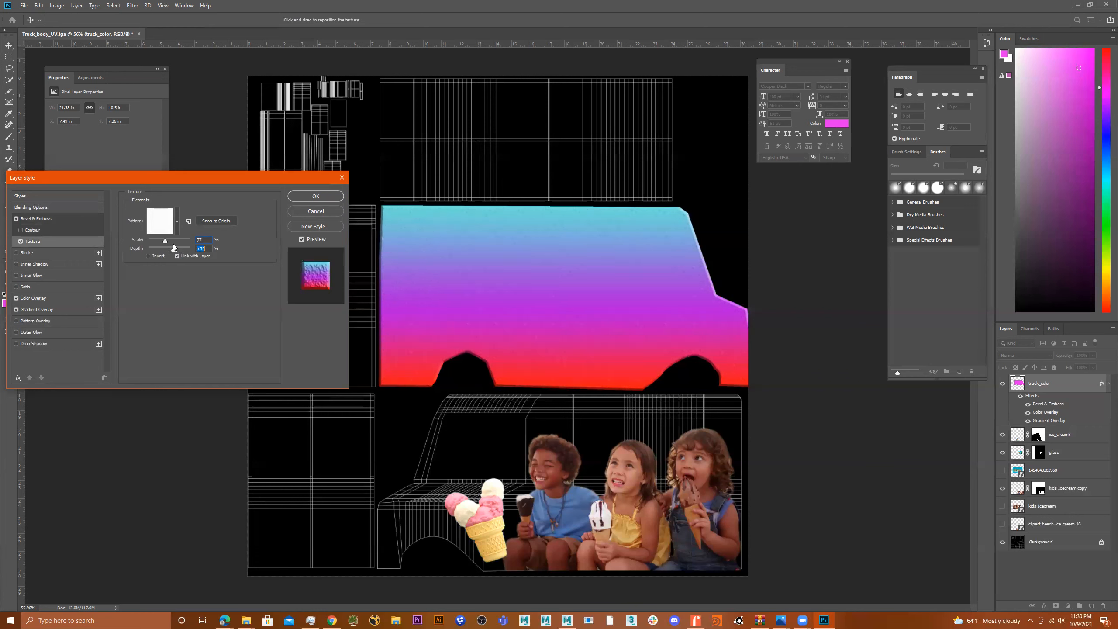
left_click(177, 221)
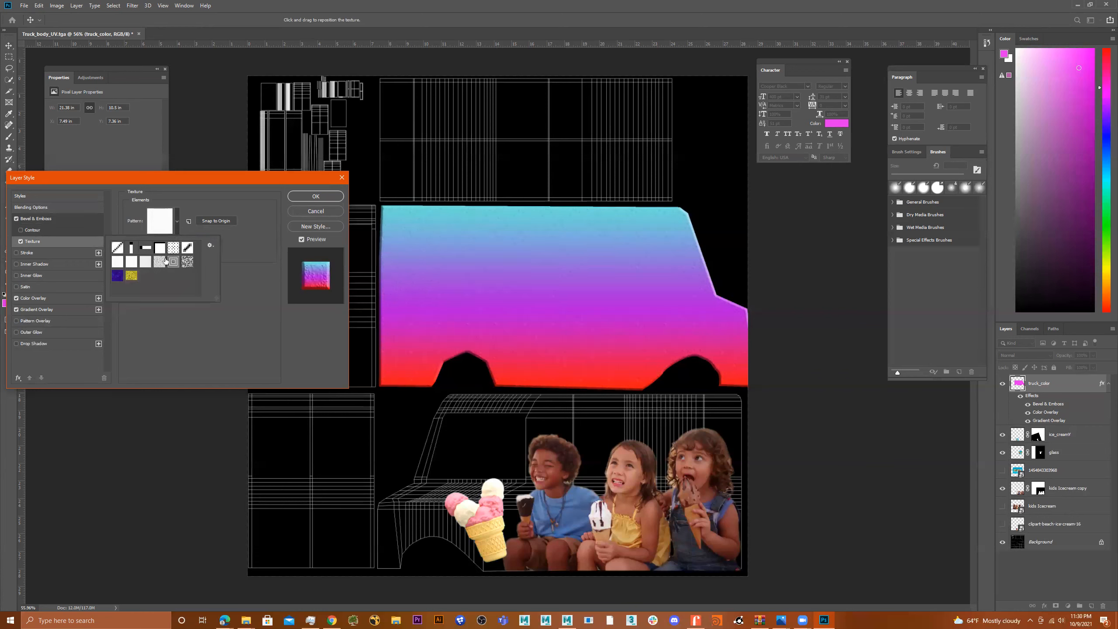
left_click(187, 261)
left_click(216, 207)
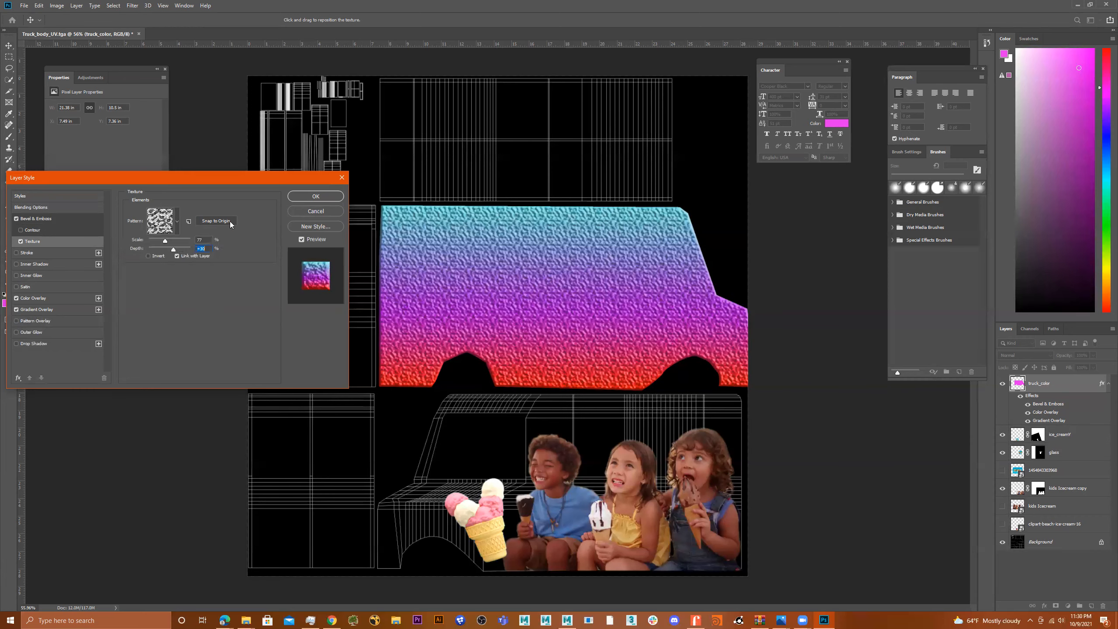
mouse_move(165, 241)
left_mouse_down()
mouse_move(188, 243)
mouse_move(164, 242)
mouse_move(179, 250)
mouse_move(170, 250)
left_mouse_up()
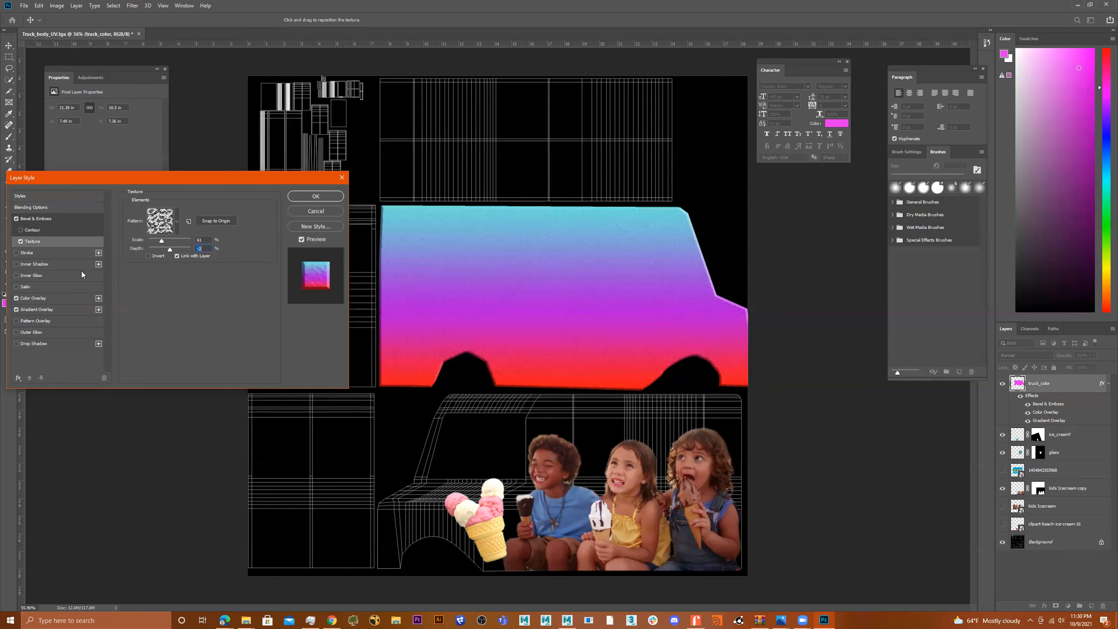
Turn off the Texture and Bevel & Emboss effects and apply the truck's layer style.
left_click(21, 242)
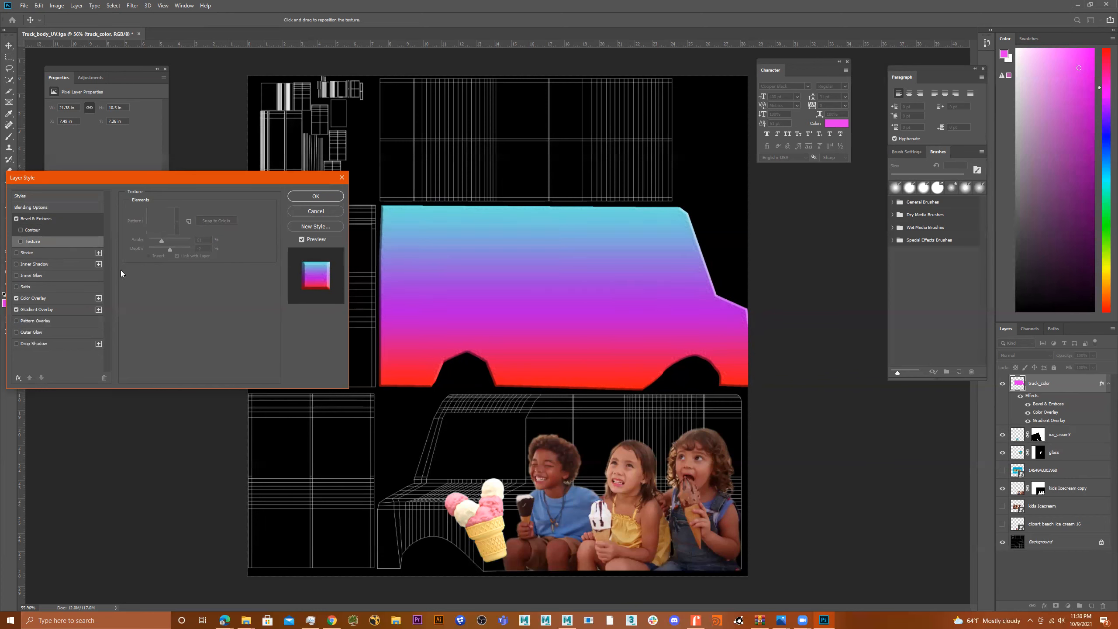
left_click(16, 218)
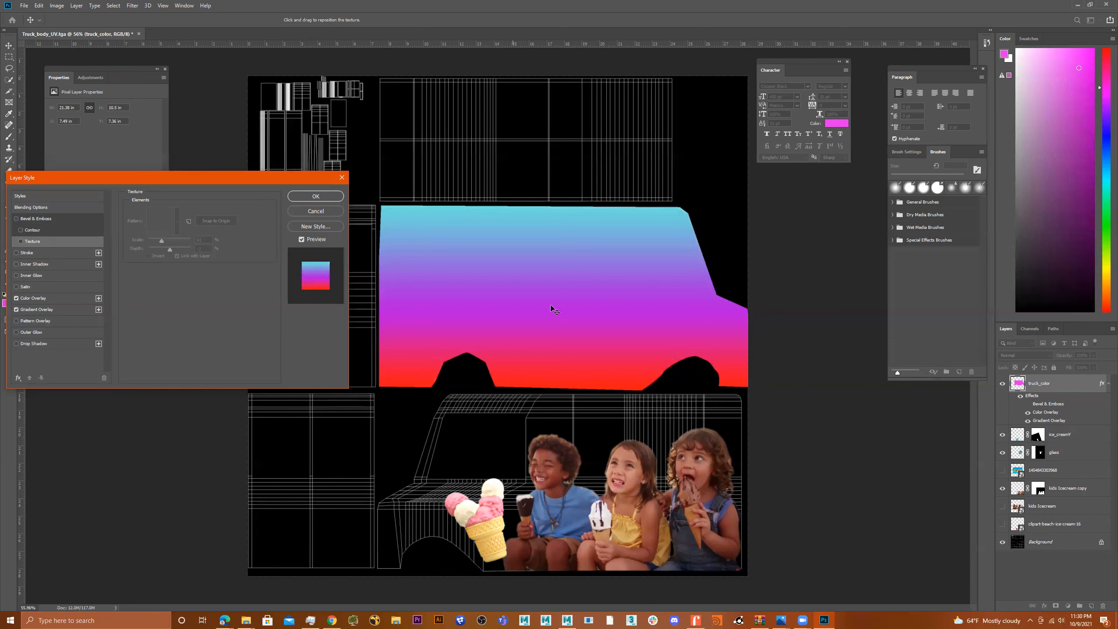
left_click(24, 220)
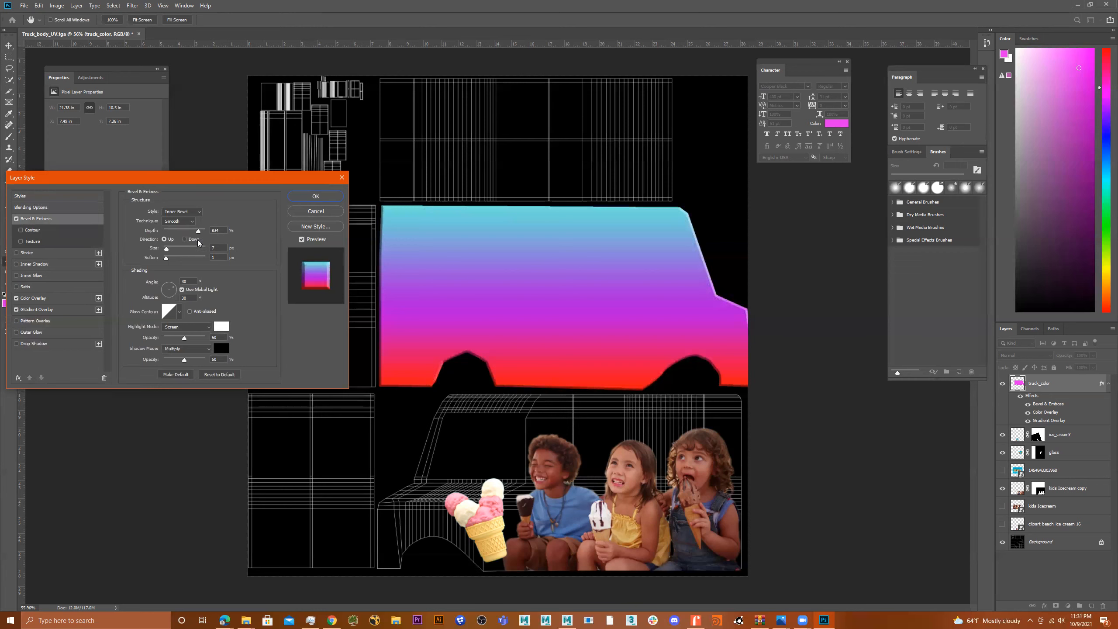
left_click(16, 219)
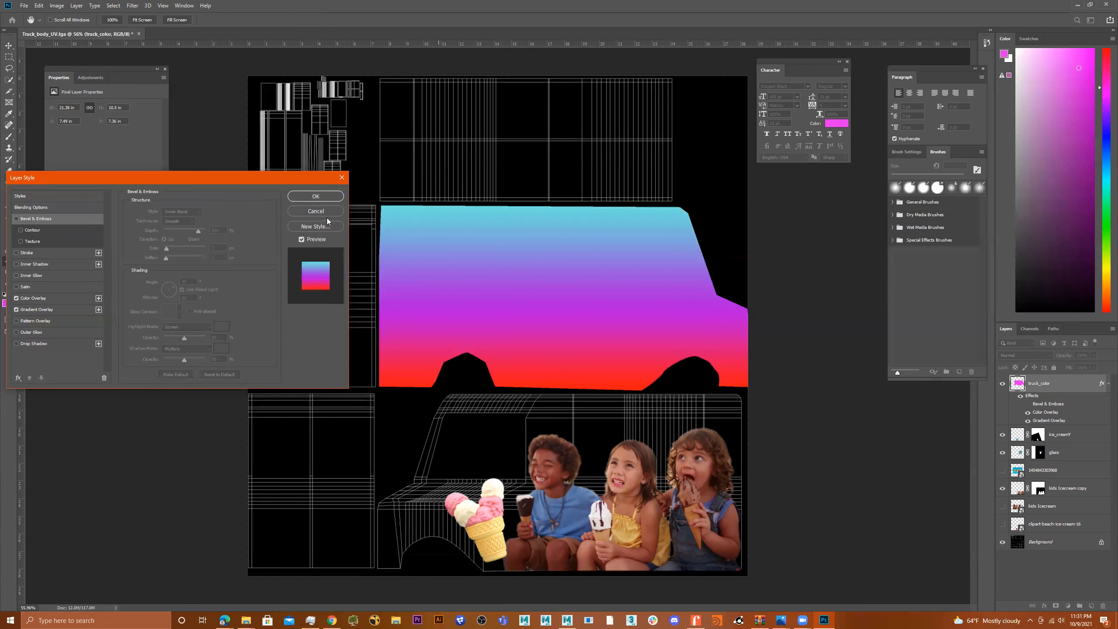
left_click(327, 197)
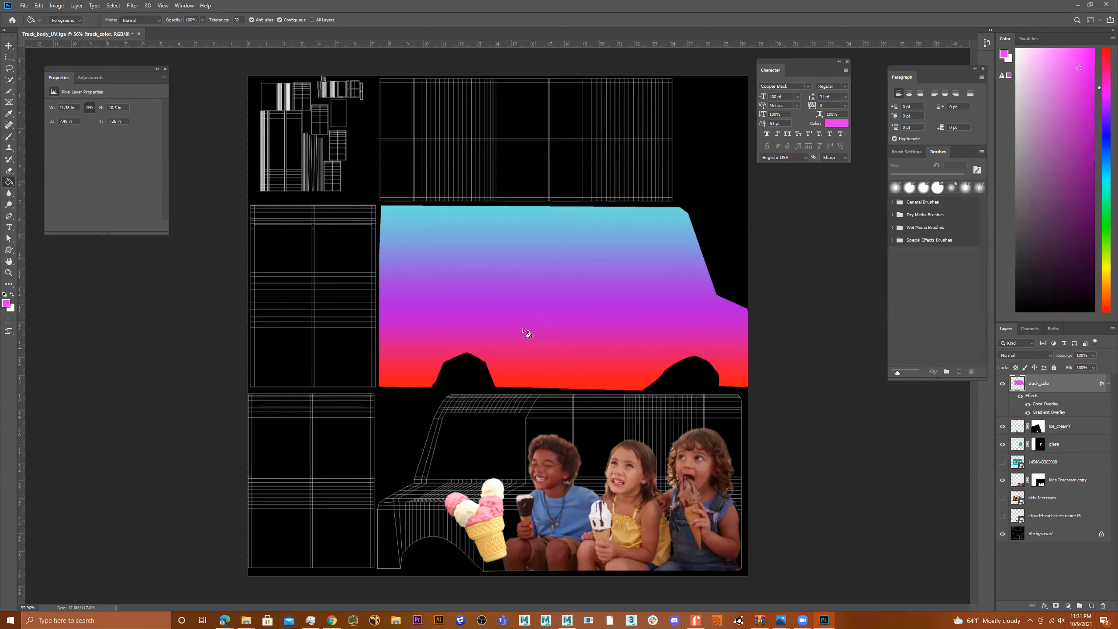
Move the truck_color layer directly below the kids icecream copy layer.
left_click(8, 45)
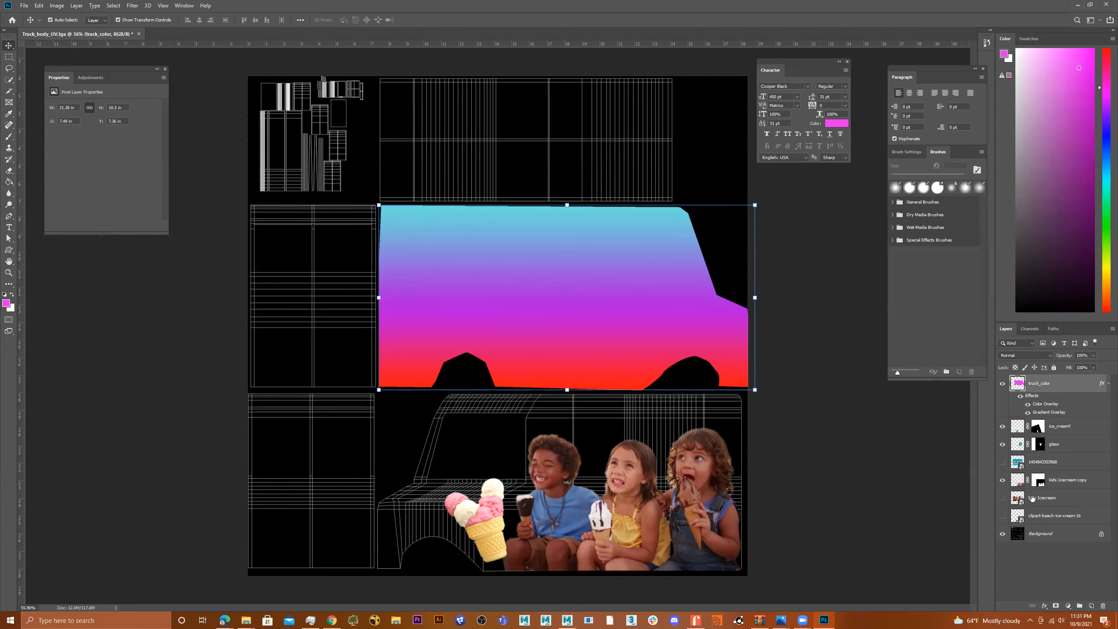
left_click_drag(1045, 387, 1053, 486)
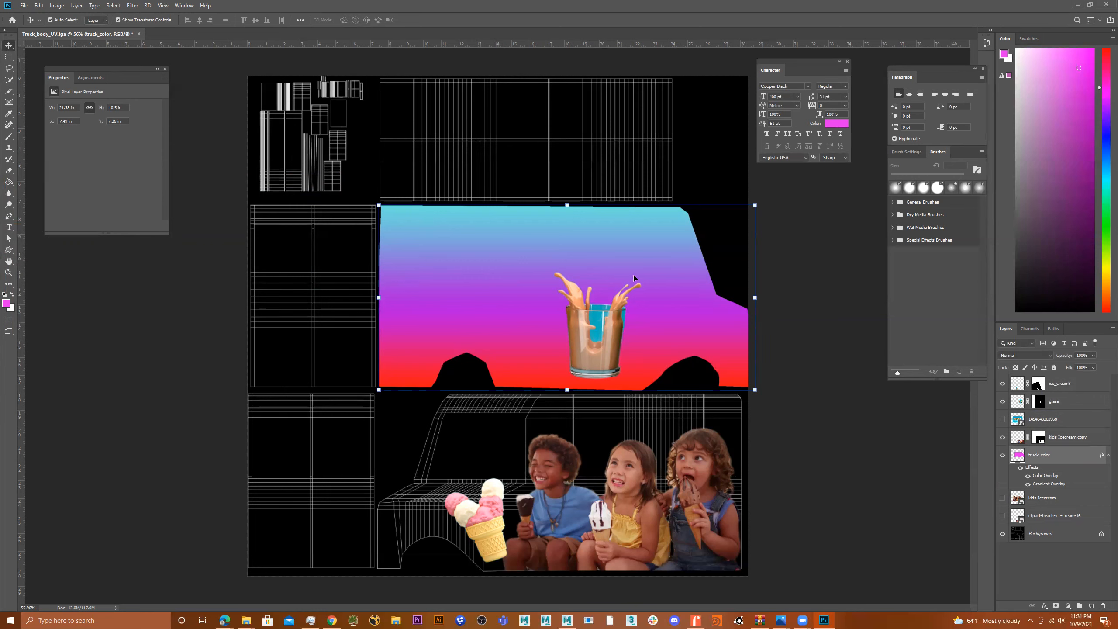
Place a duplicate of the Background wireframe layer above all other layers with its blend mode set to Screen.
left_click(1051, 535)
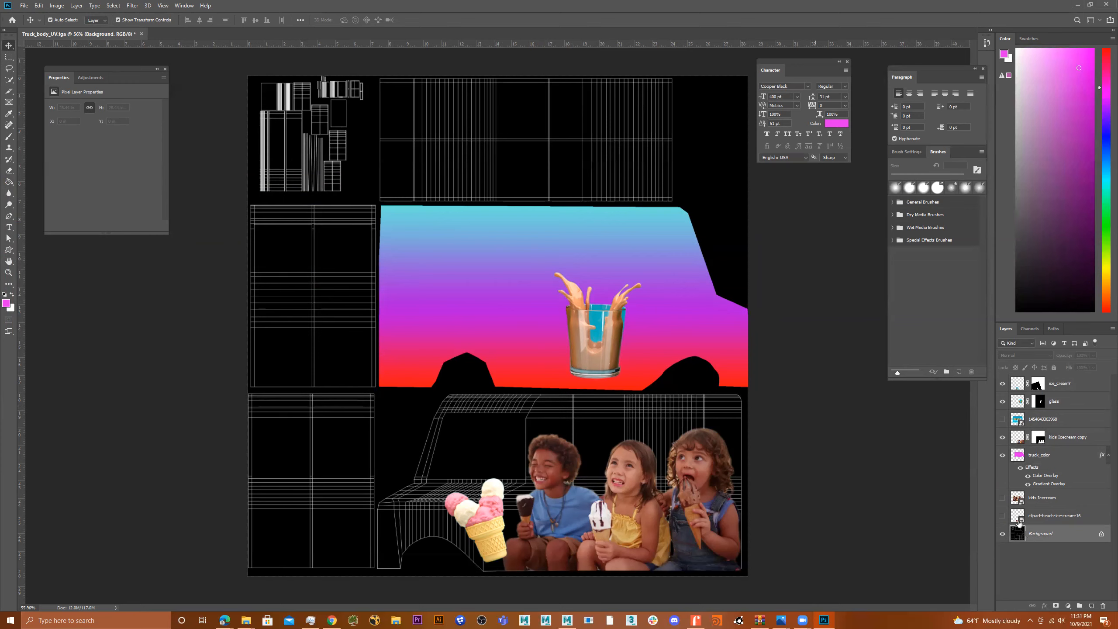
left_click_drag(1020, 535, 1092, 607)
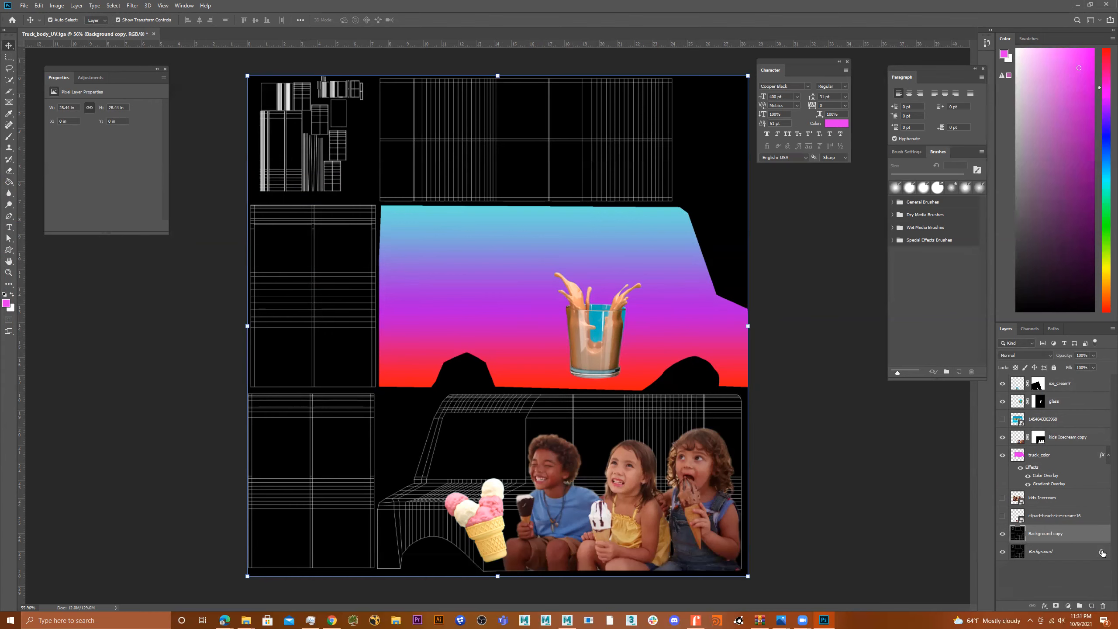
left_click_drag(1041, 535, 1036, 379)
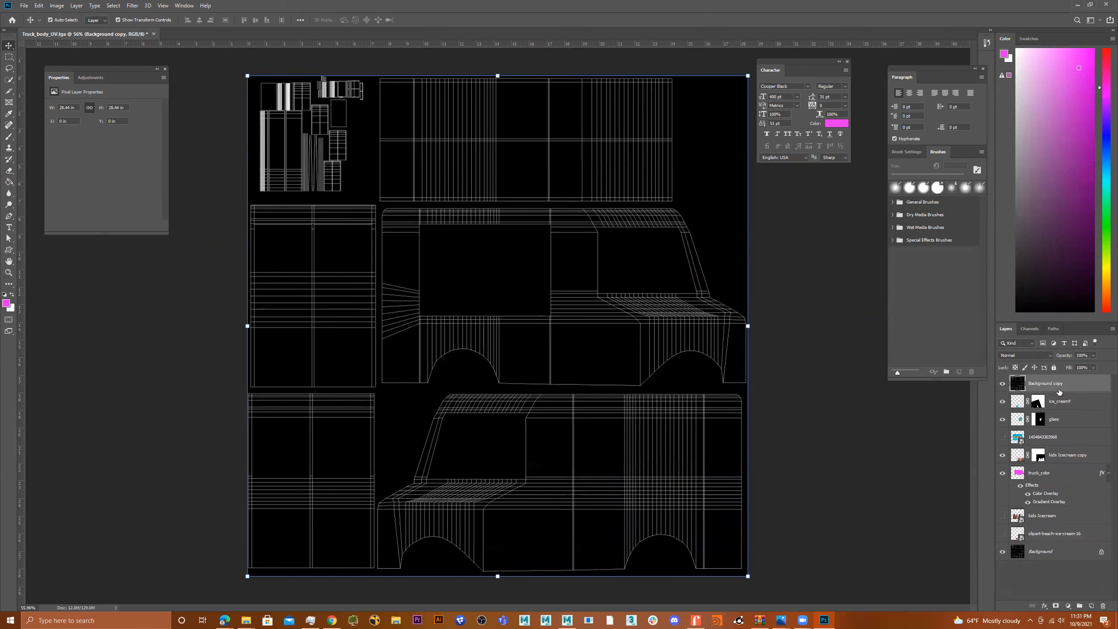
left_click(1035, 356)
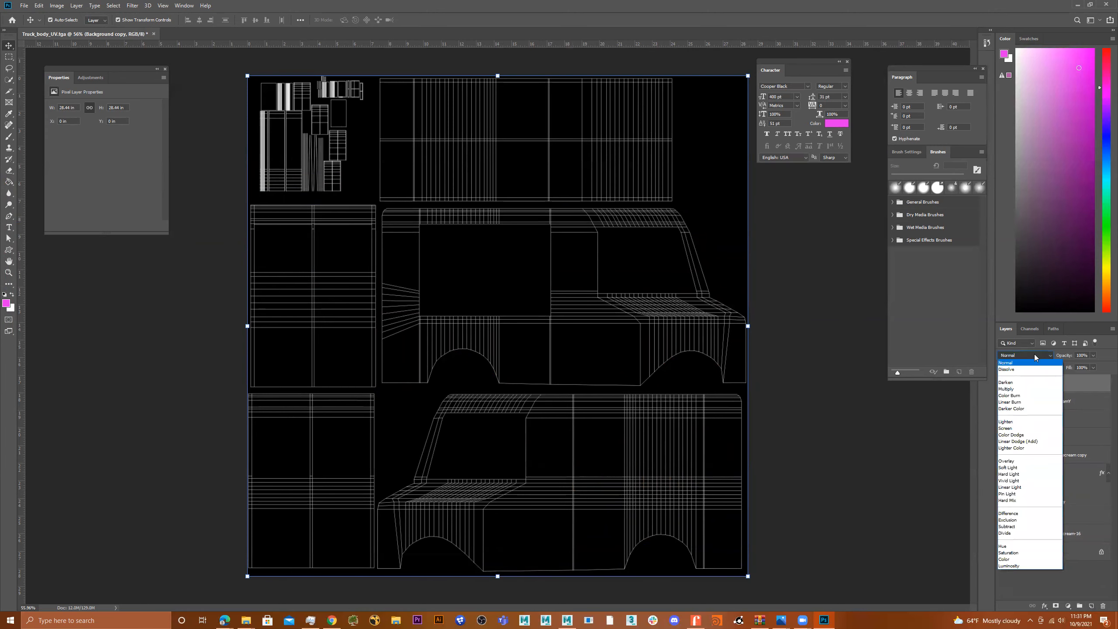
left_click(1025, 429)
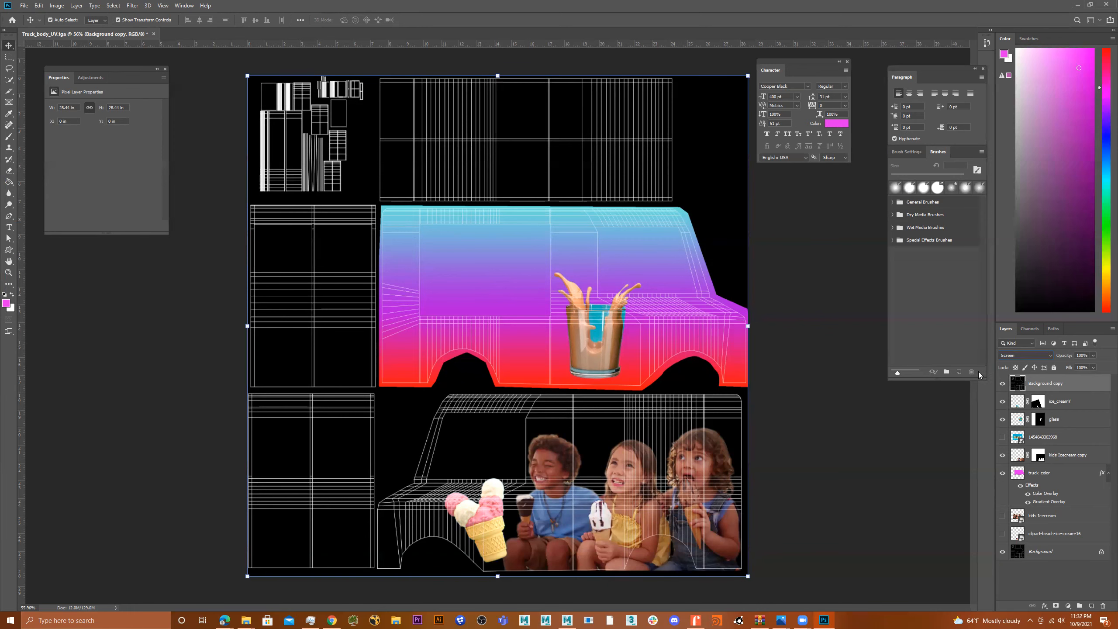
Try to select the ice cream cone and glass artwork on the canvas while the wireframe copy lies on top.
left_click(1018, 402)
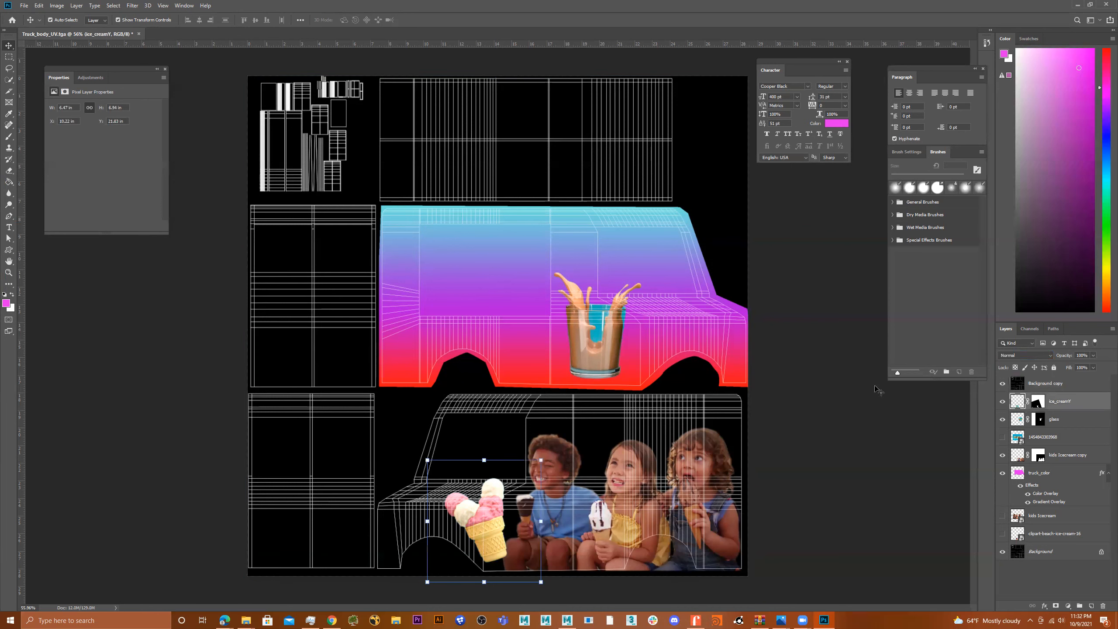
left_click(611, 334)
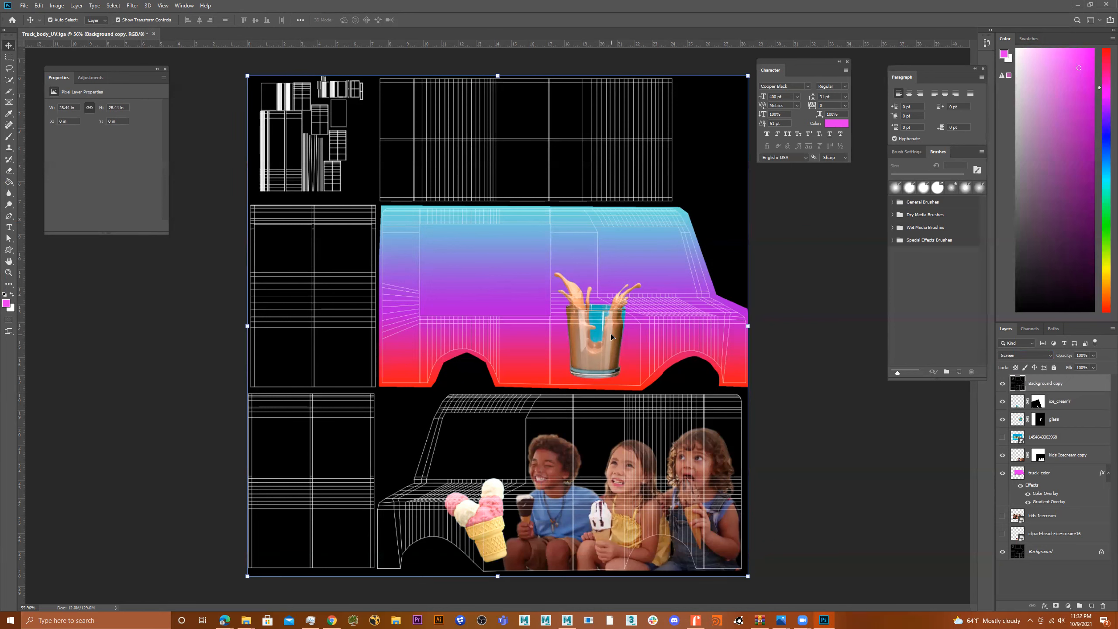
left_click(1014, 403)
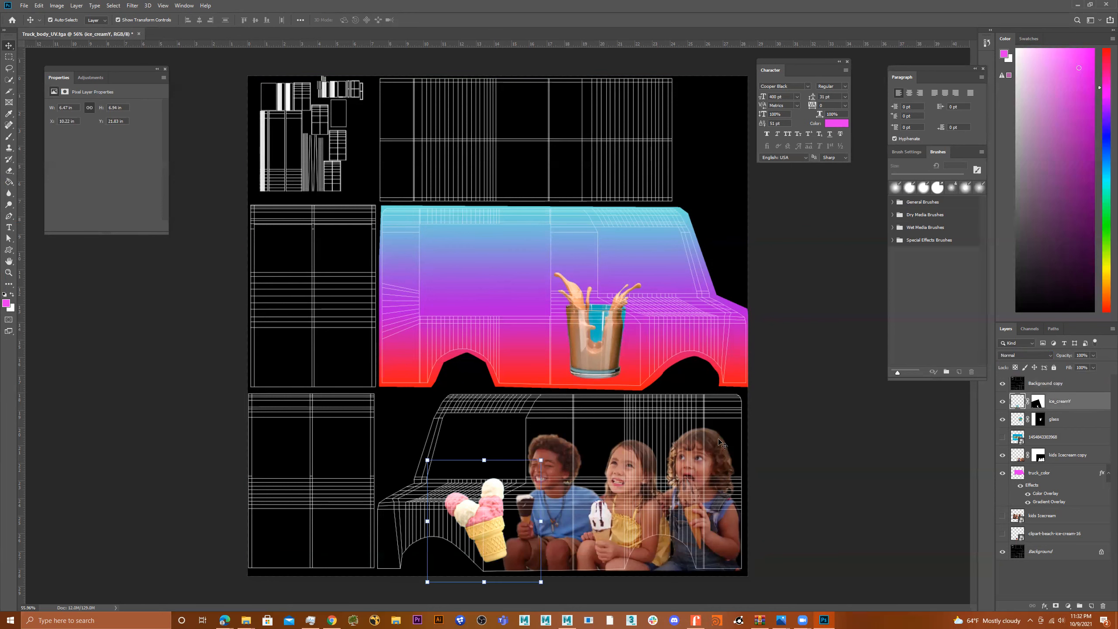
left_click(490, 520)
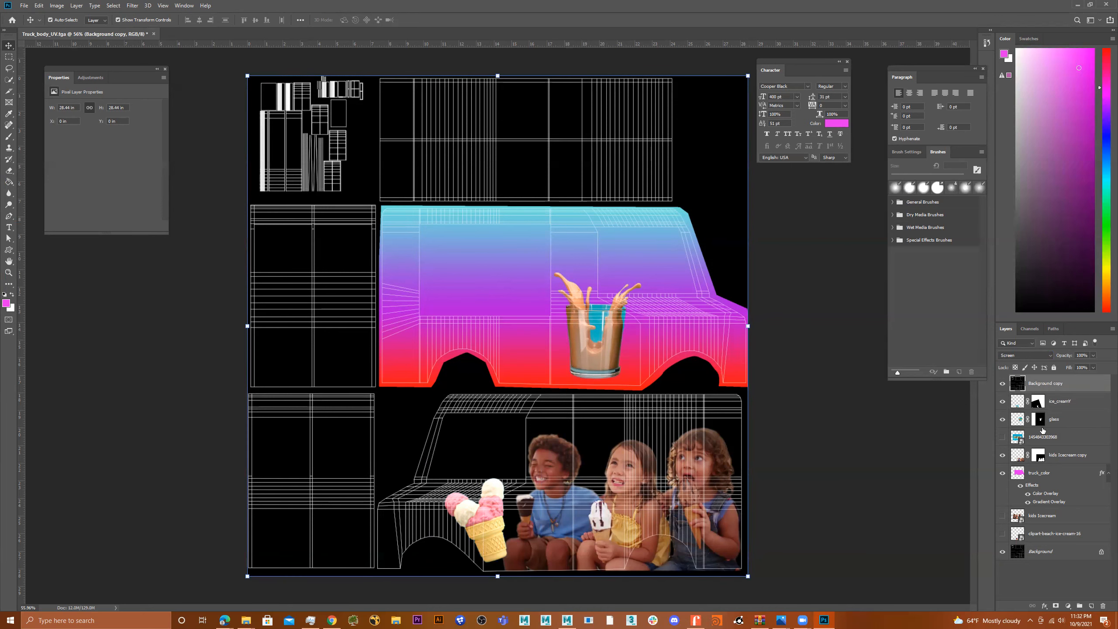
left_click(1012, 420)
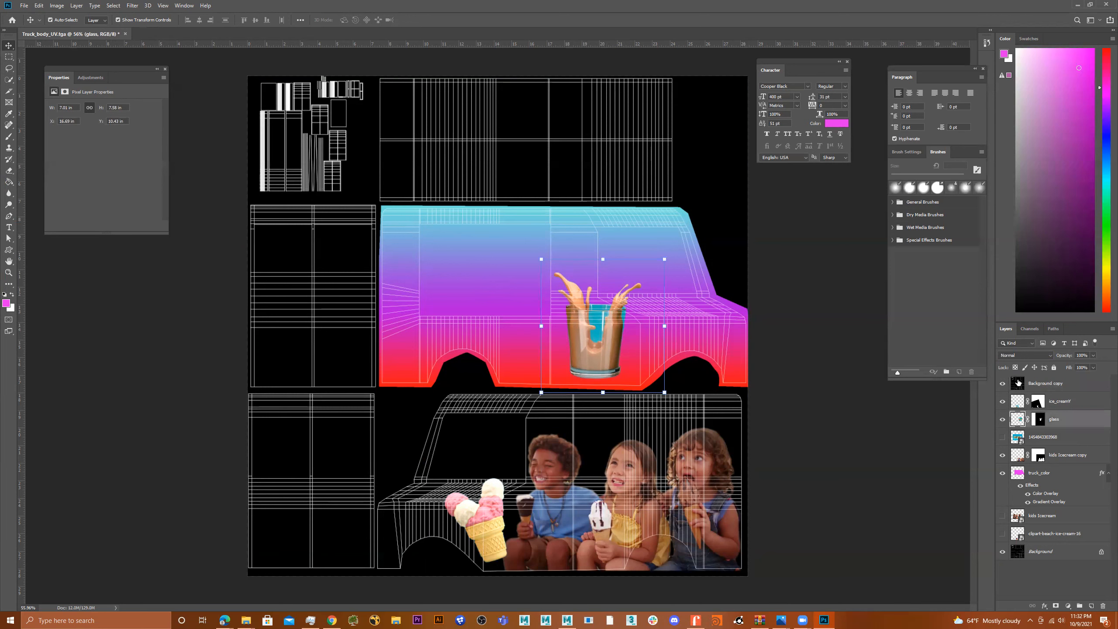
left_click(1032, 384)
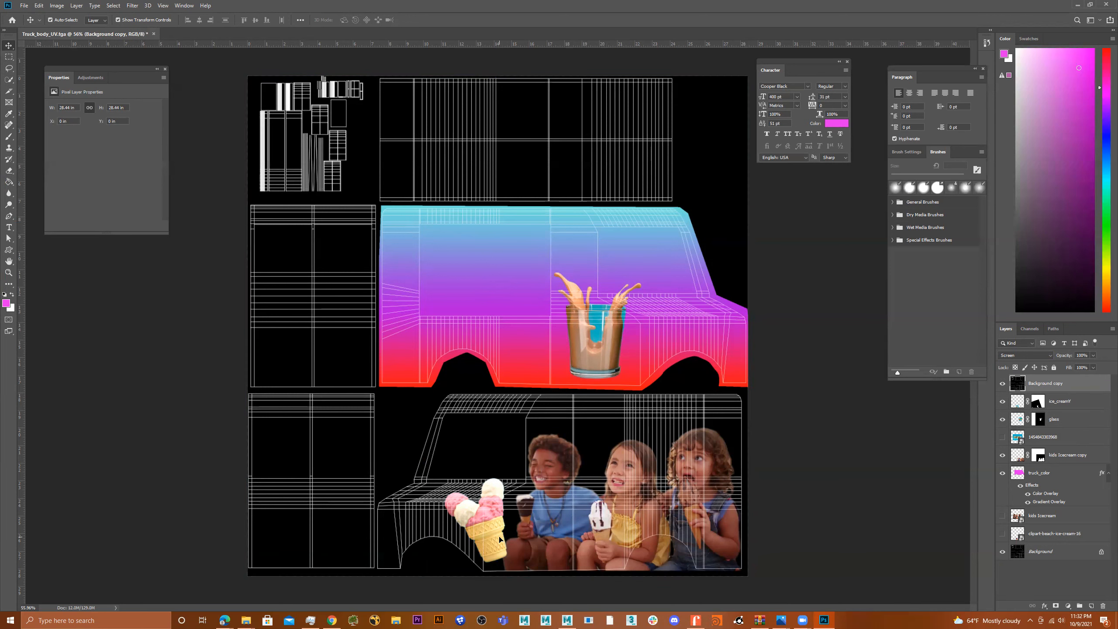
Try to move the ice cream cone and glass artwork beneath the unlocked wireframe layer.
left_click(1019, 400)
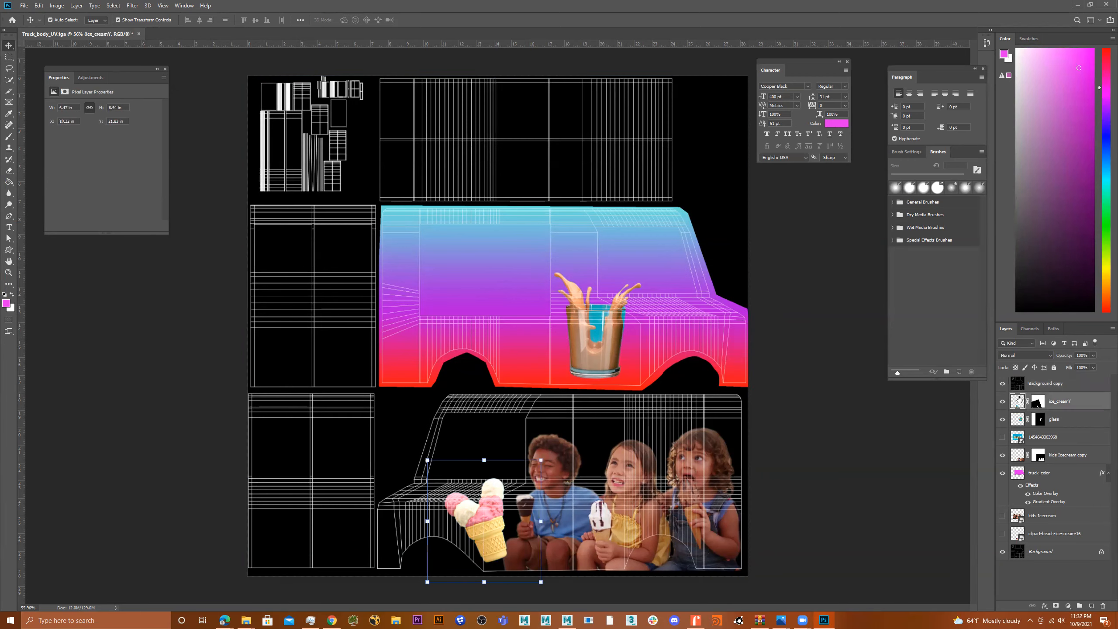
left_click(494, 524)
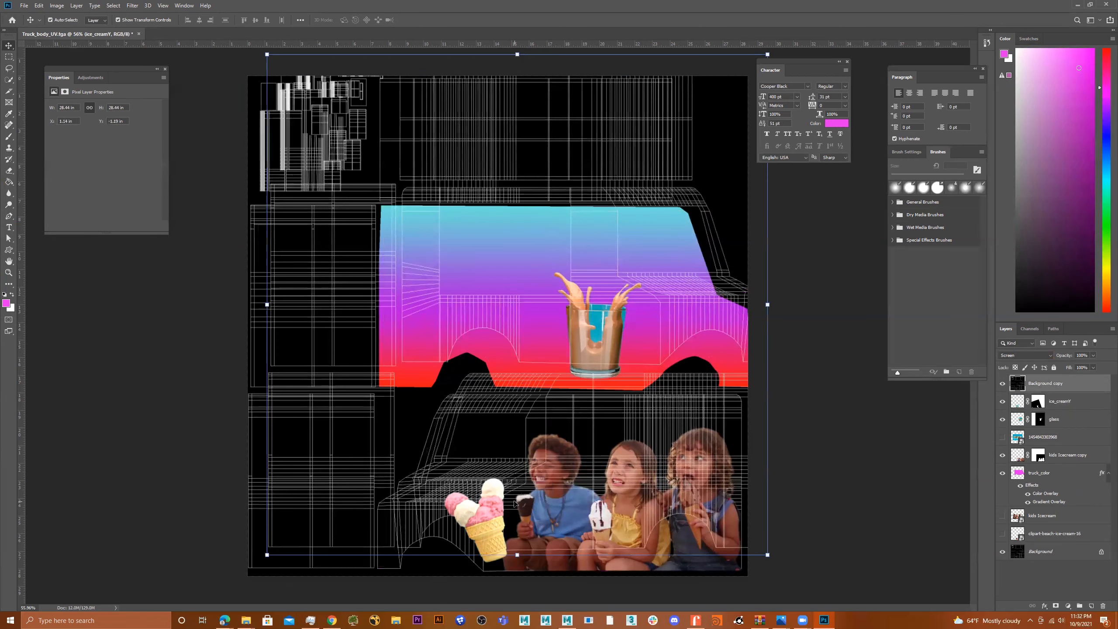
left_click(1017, 421)
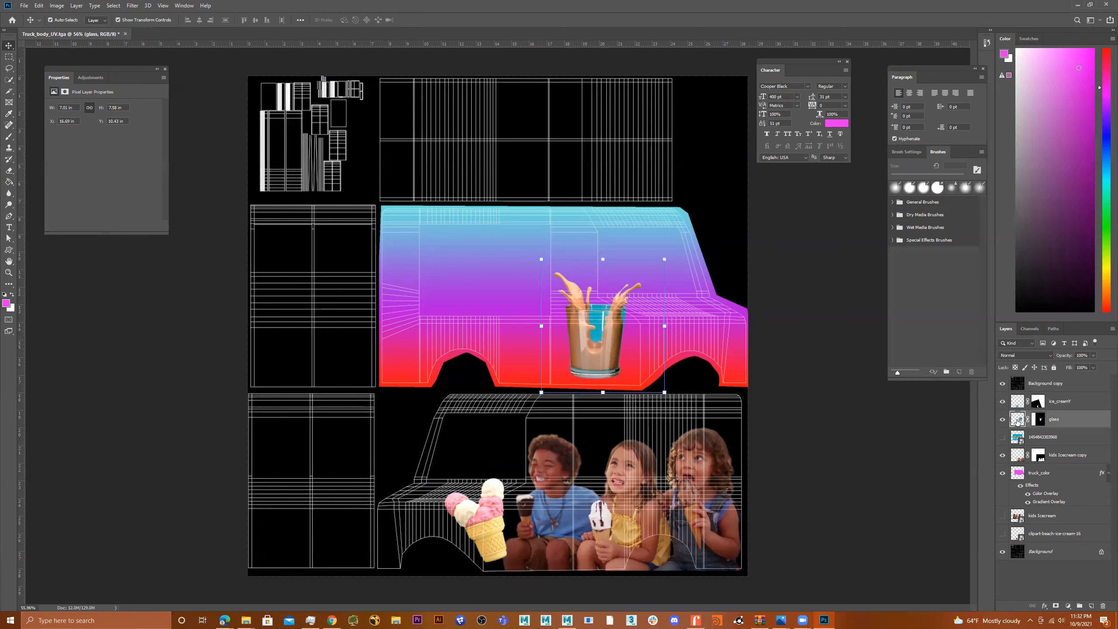
left_click(599, 342)
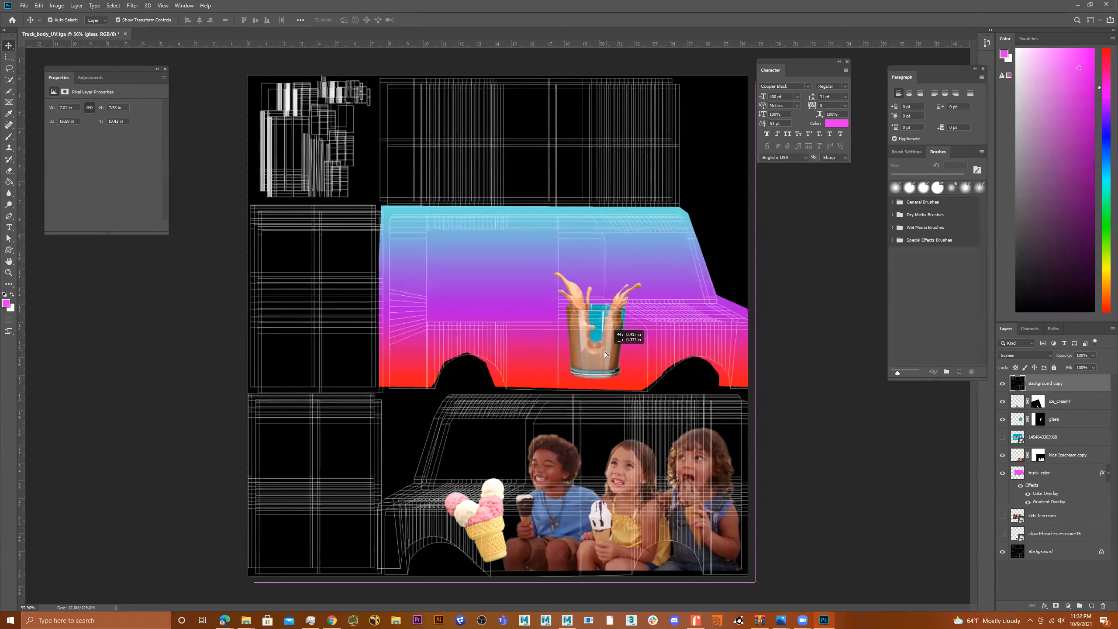
left_click(1017, 401)
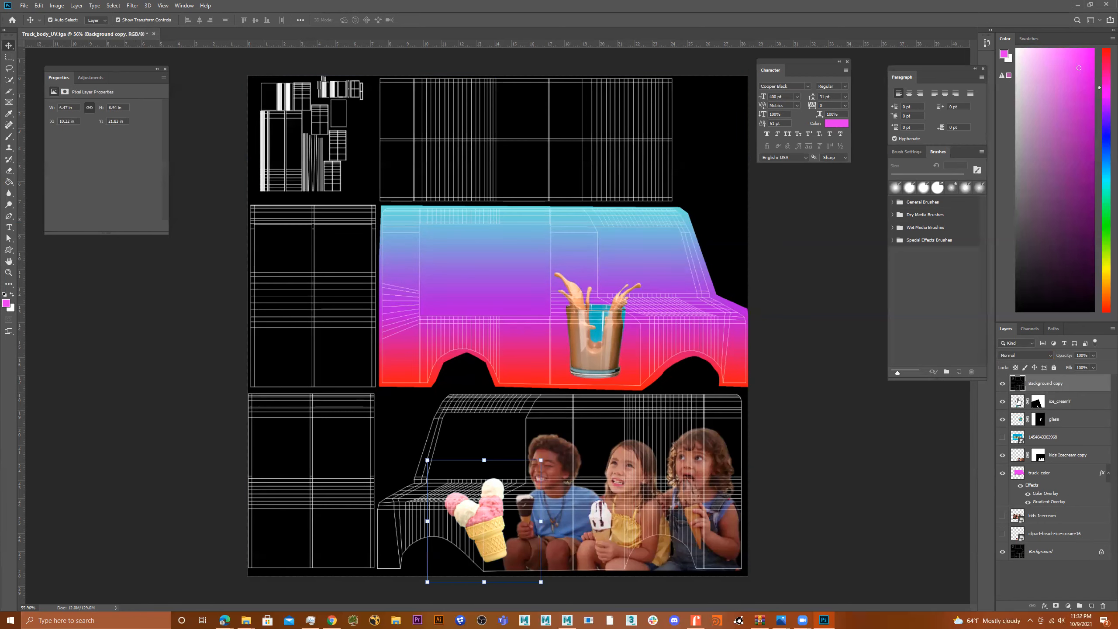
key("ctrl+t")
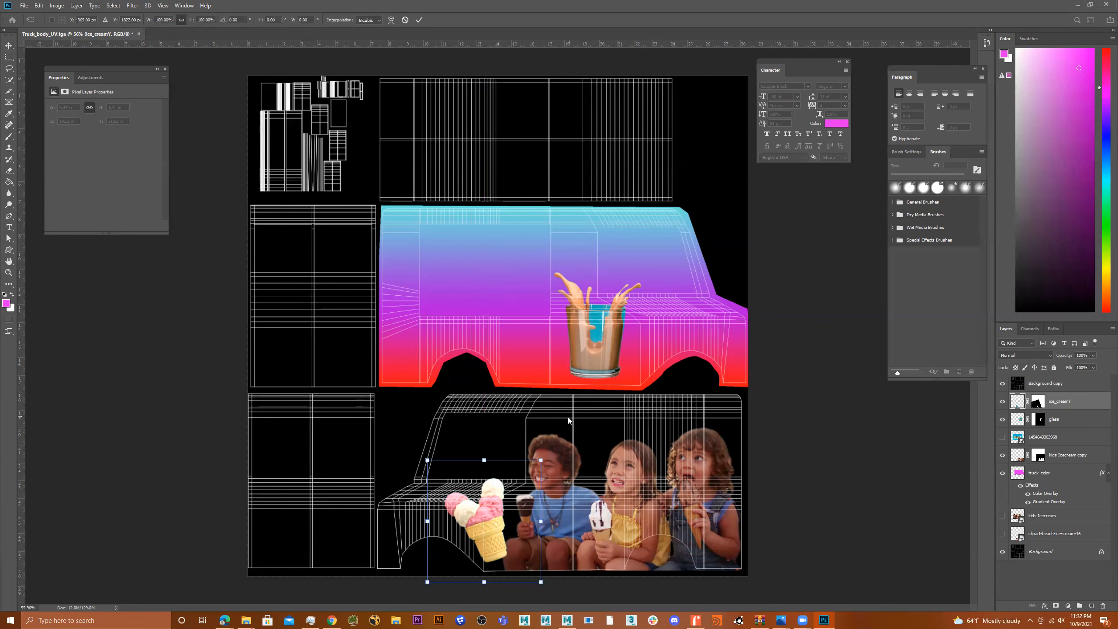
key("Return")
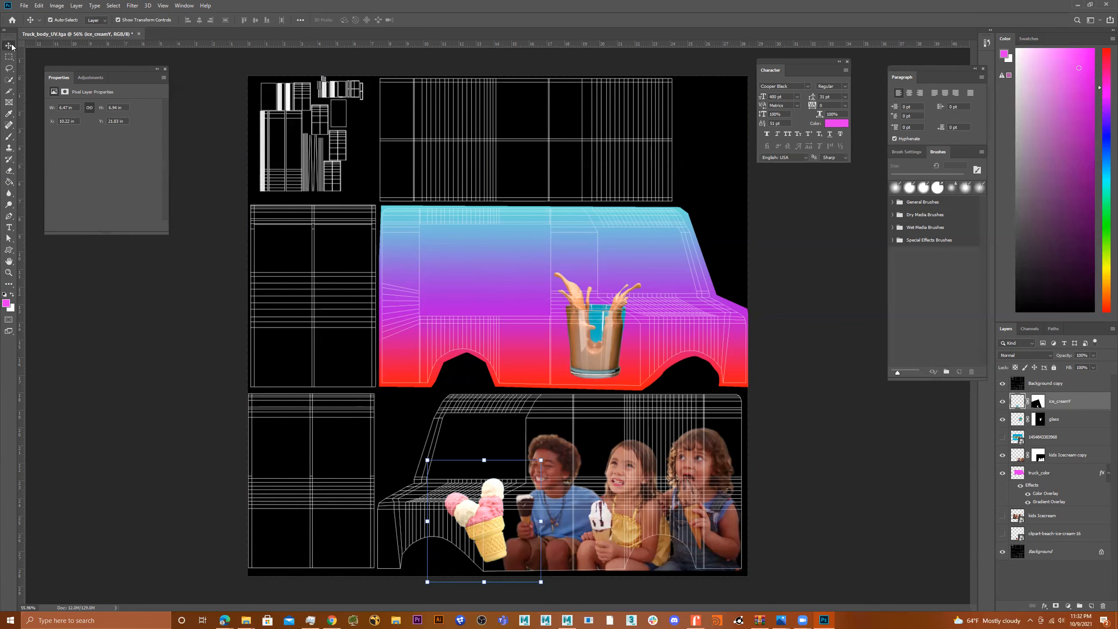
left_click(468, 511)
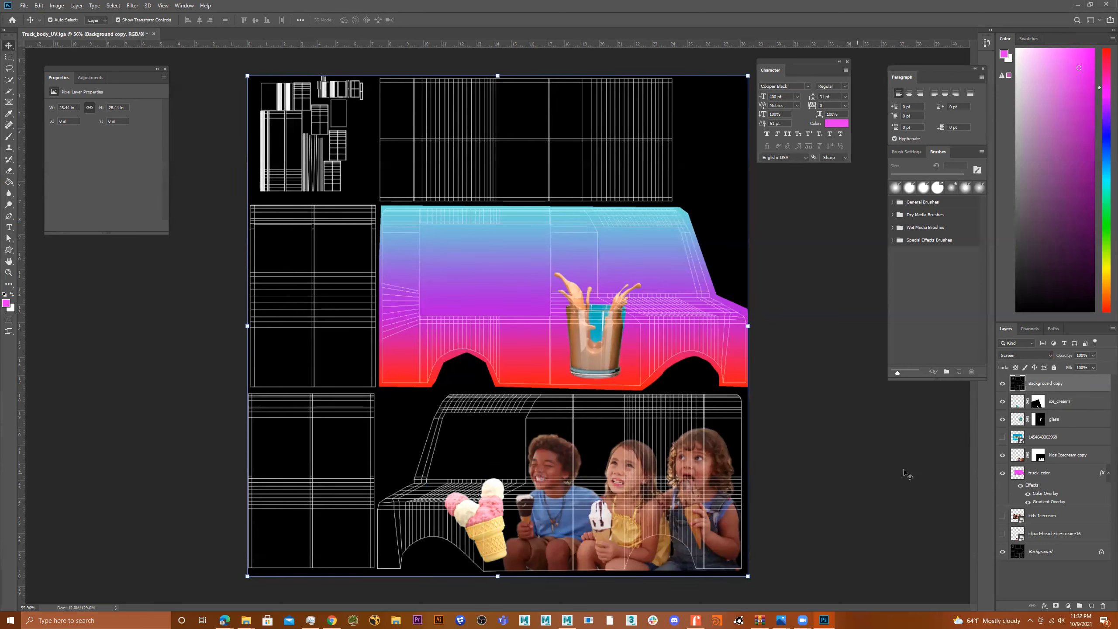
Fully lock the Background copy wireframe layer.
left_click(1018, 402)
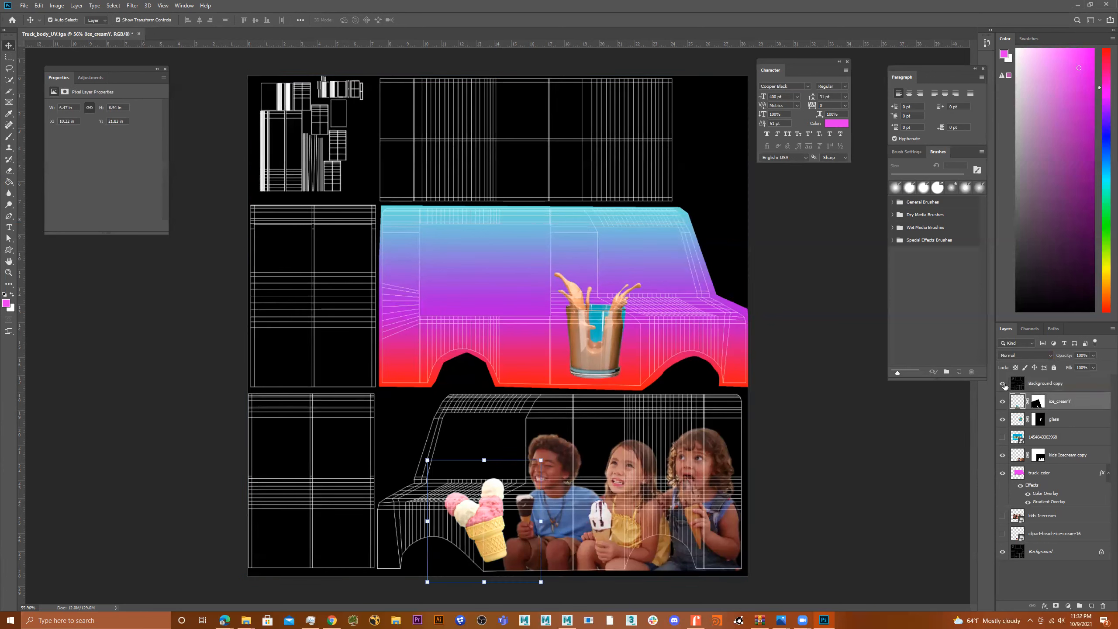
right_click(1031, 385)
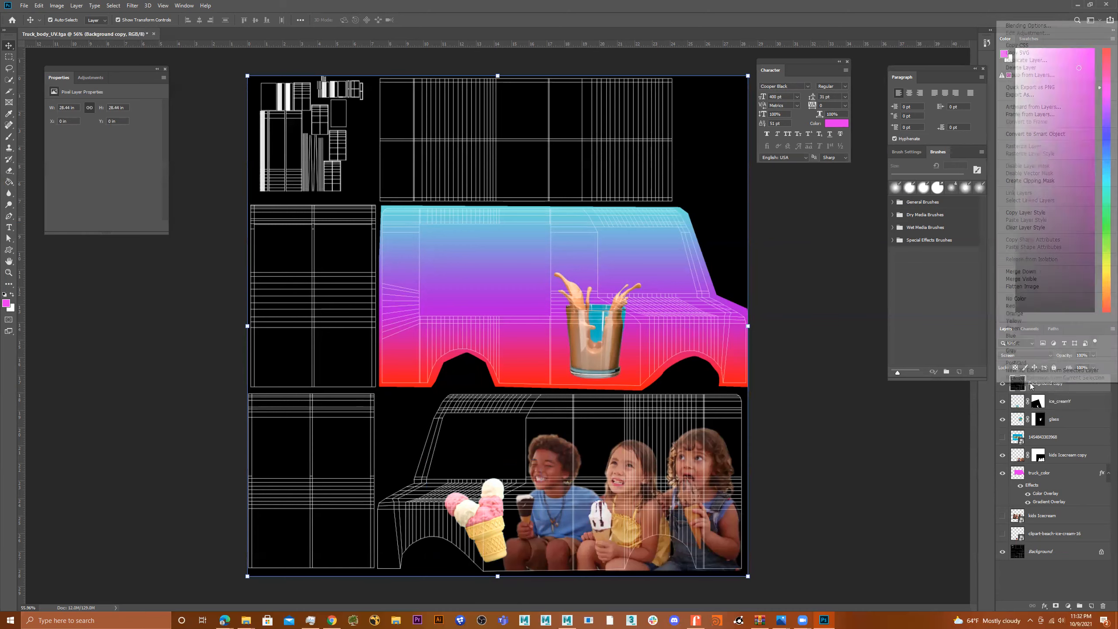
left_click(984, 412)
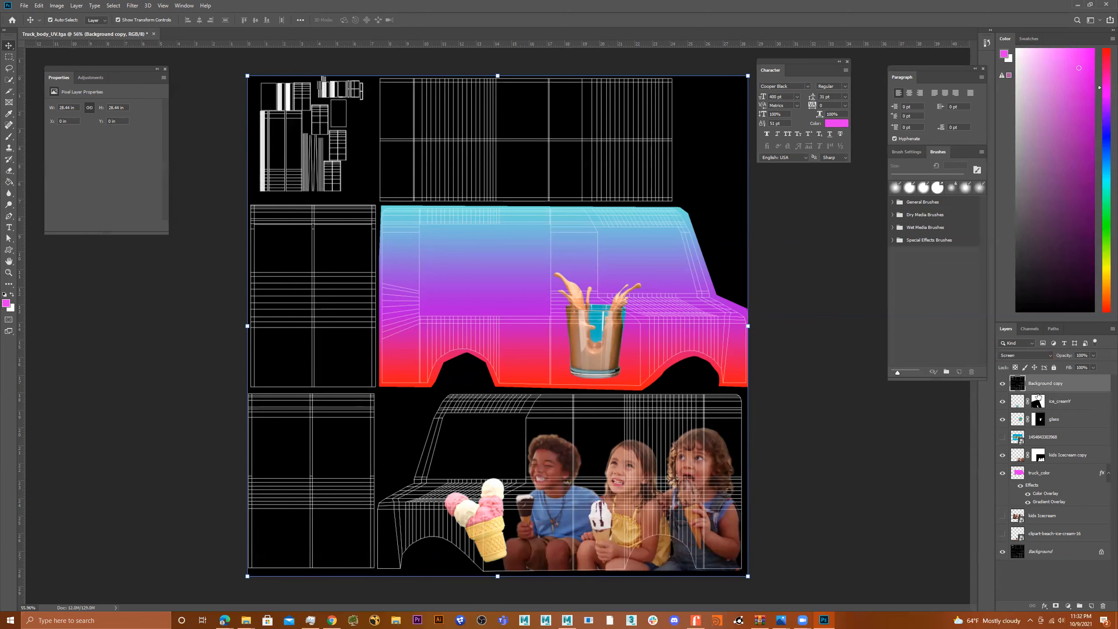
left_click(1054, 367)
Shift the kids picture slightly up and left, and the ice cream cone slightly left, on the lower truck side.
mouse_move(614, 469)
left_mouse_down()
mouse_move(650, 469)
mouse_move(591, 424)
mouse_move(596, 458)
left_mouse_up()
mouse_move(481, 521)
left_mouse_down()
mouse_move(352, 447)
mouse_move(468, 521)
left_mouse_up()
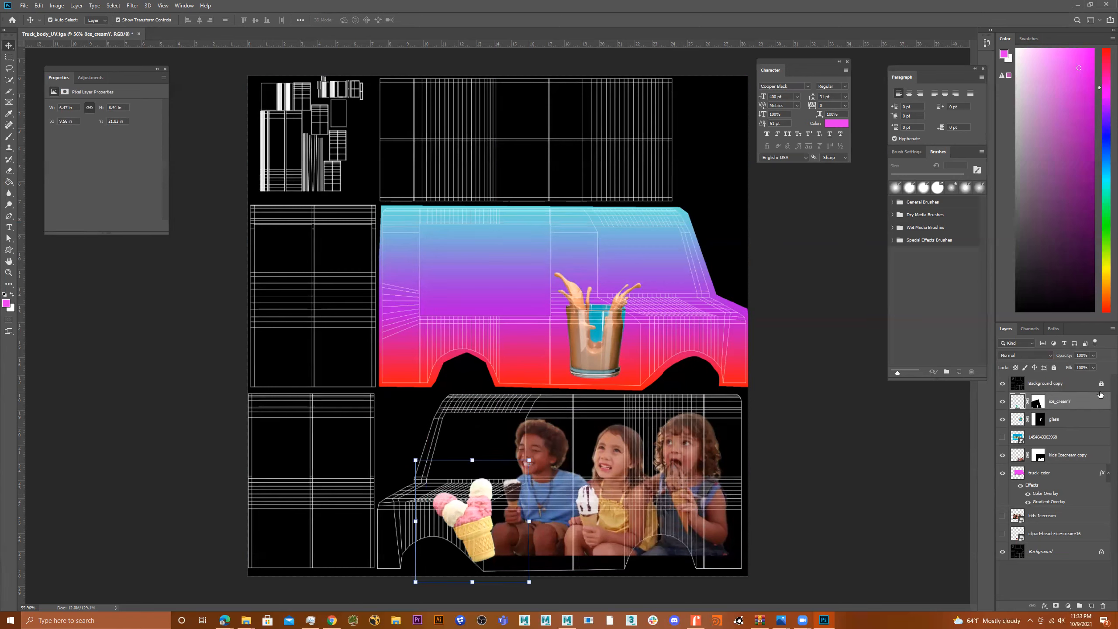
Compare the artwork with and without the Background copy wireframe by toggling its visibility, leaving it shown.
left_click(1055, 384)
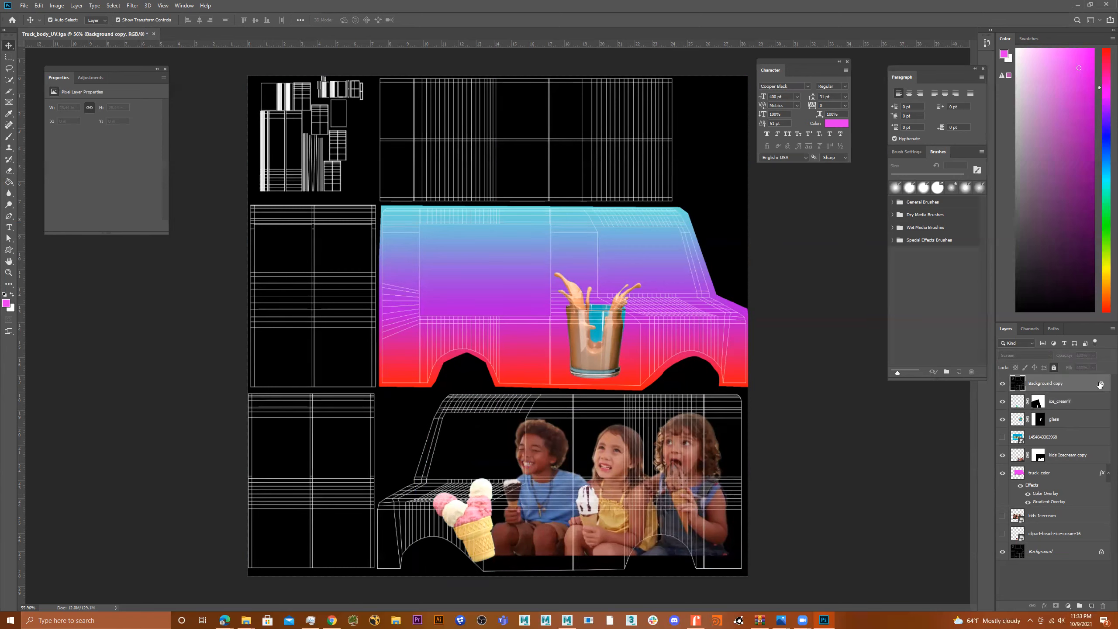
left_click(1003, 385)
left_click(1003, 384)
left_click(1003, 385)
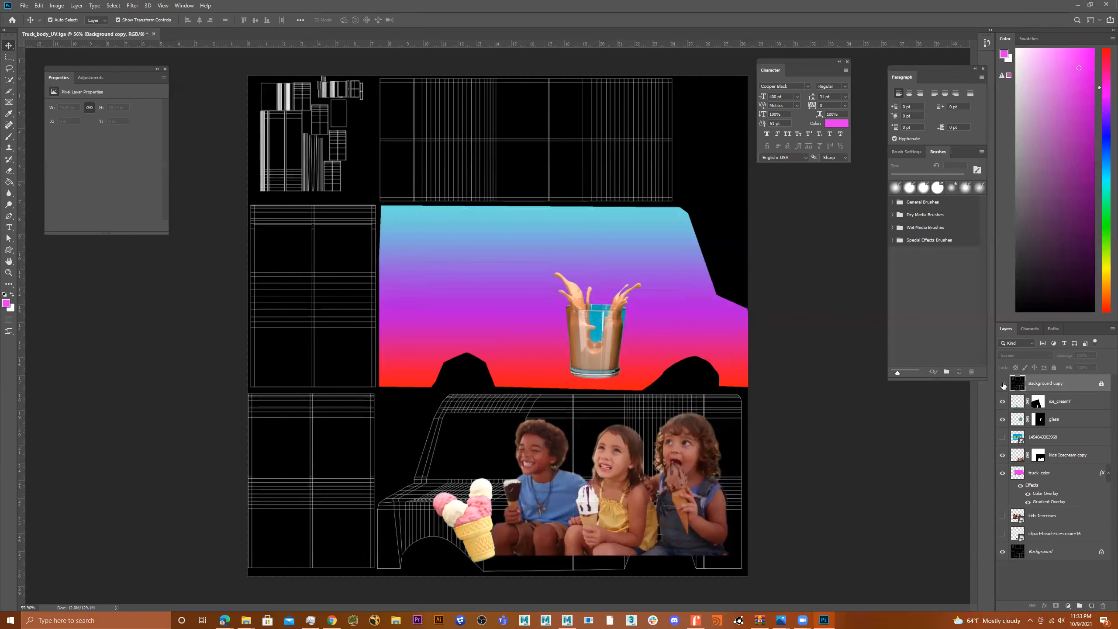
left_click(1003, 384)
Move the kids picture down and right toward the rear of the lower truck side and keep the wireframe copy shown.
left_click(557, 486)
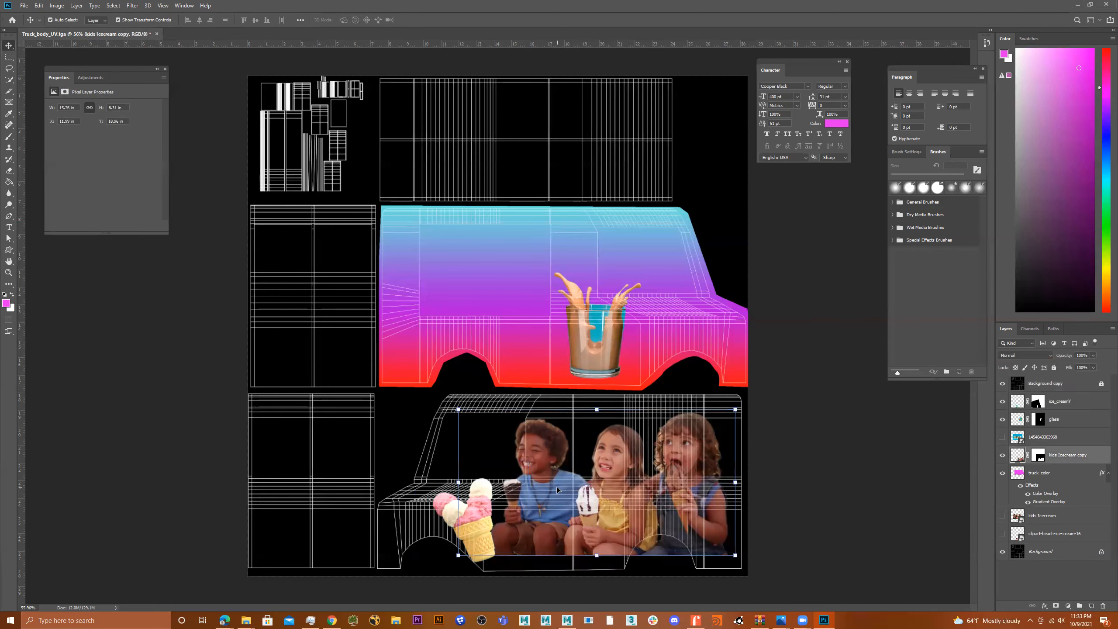
mouse_move(539, 488)
left_mouse_down()
mouse_move(598, 483)
mouse_move(539, 488)
left_mouse_up()
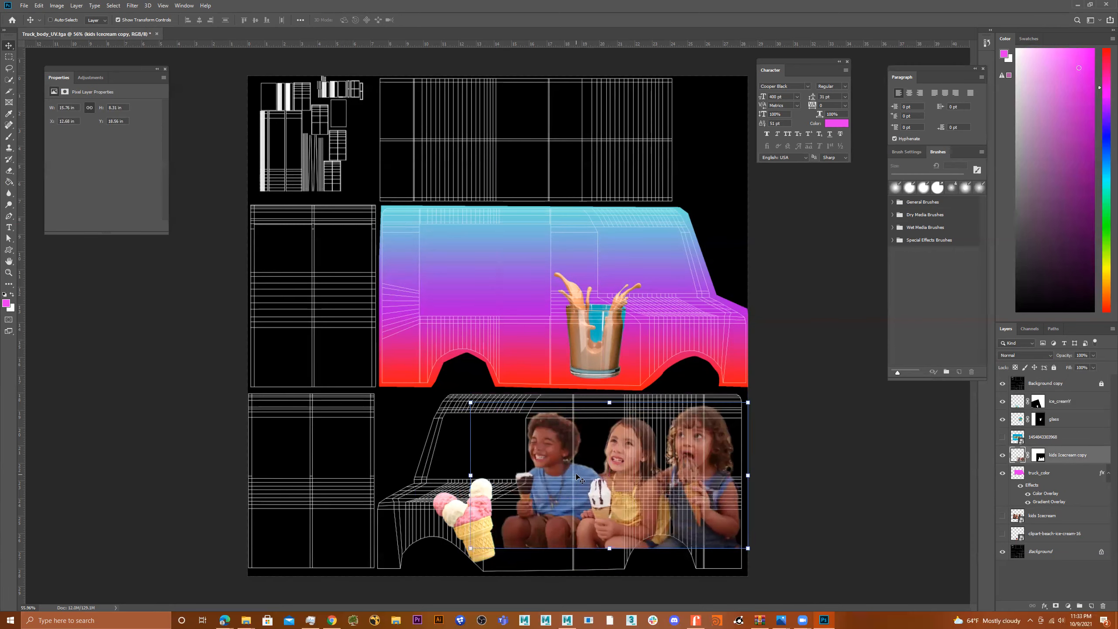
key("ctrl+z")
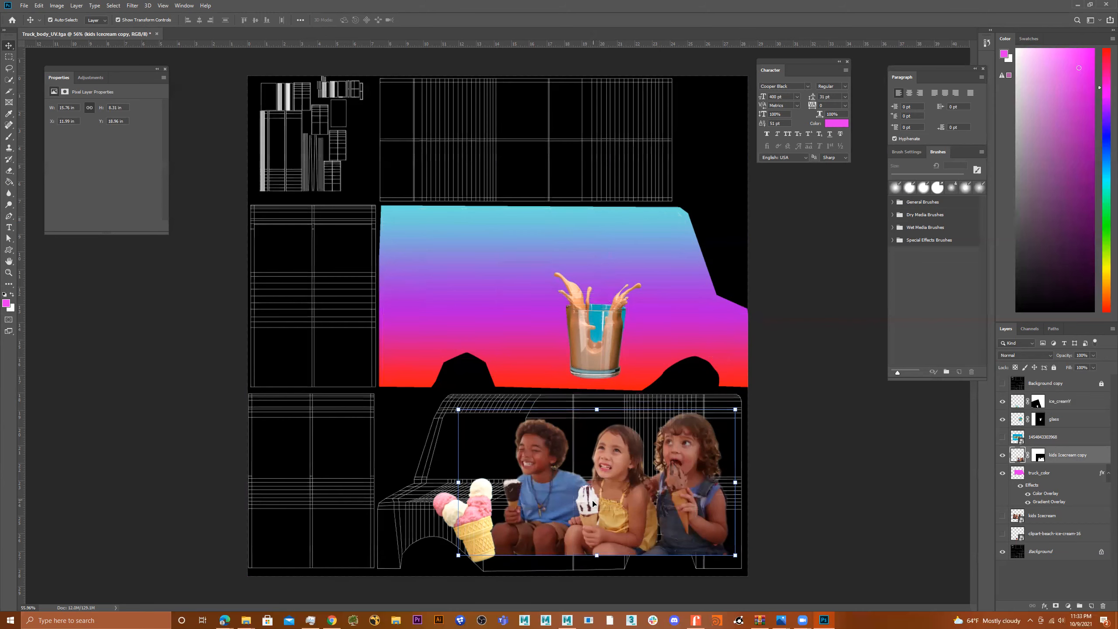
left_click_drag(602, 498, 622, 512)
left_click(1003, 384)
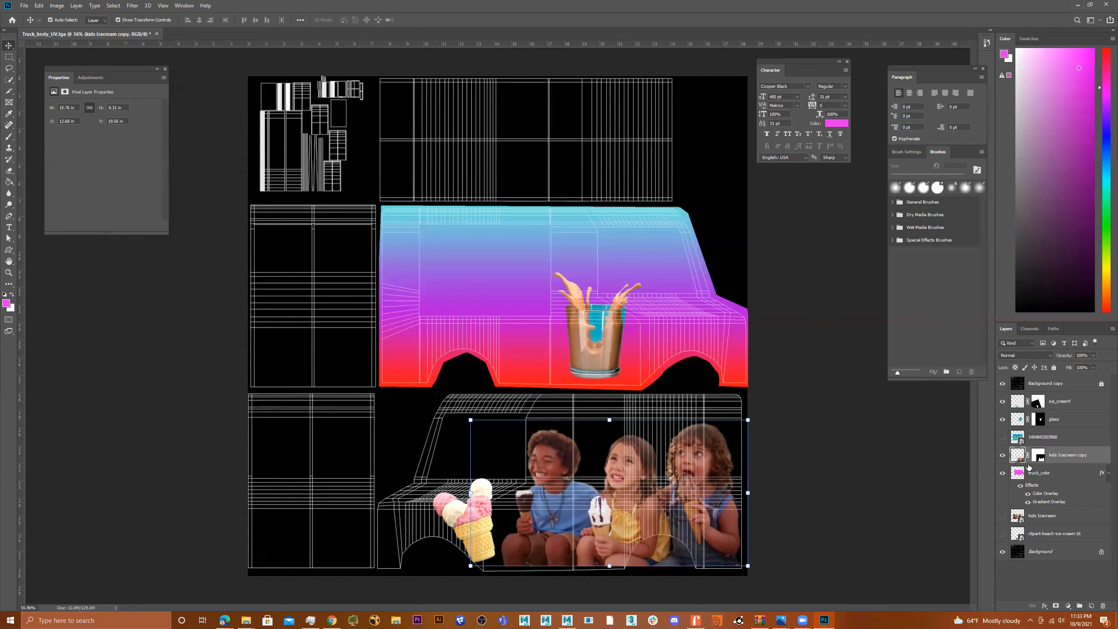
Duplicate the truck_color layer together with its Color Overlay and Gradient Overlay effects.
left_click(1038, 472)
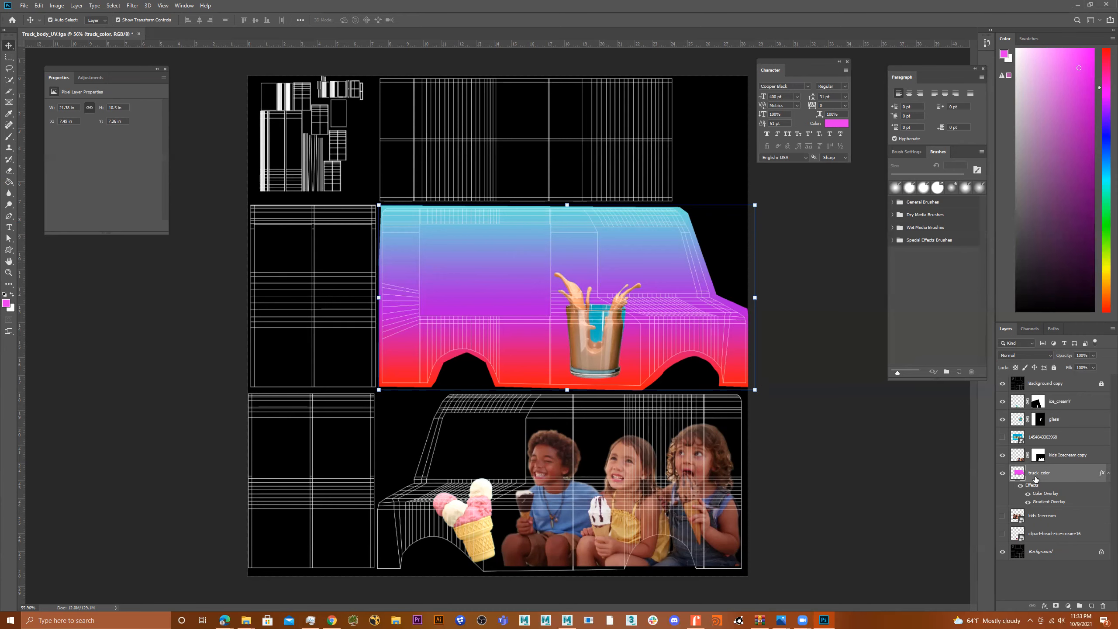
right_click(1019, 473)
right_click(1040, 475)
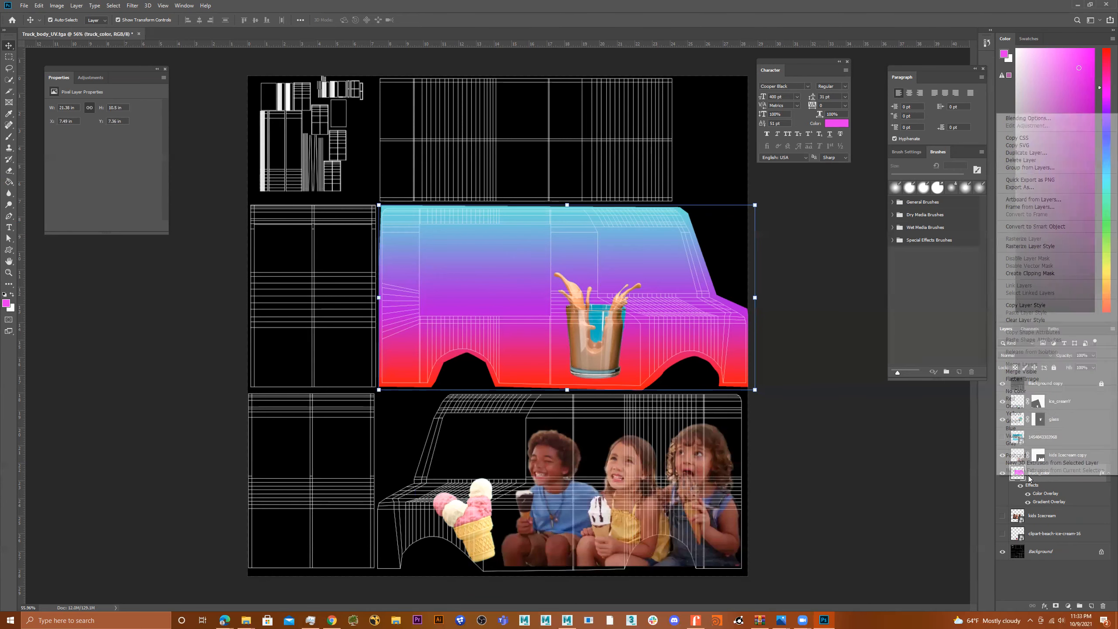
left_click(1069, 490)
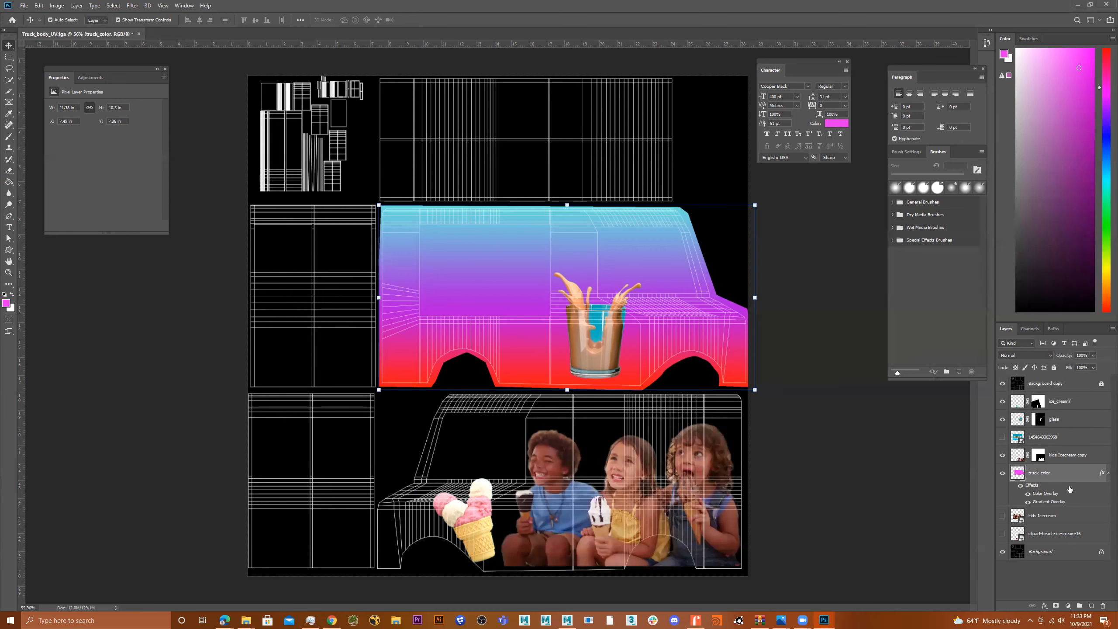
right_click(1044, 474)
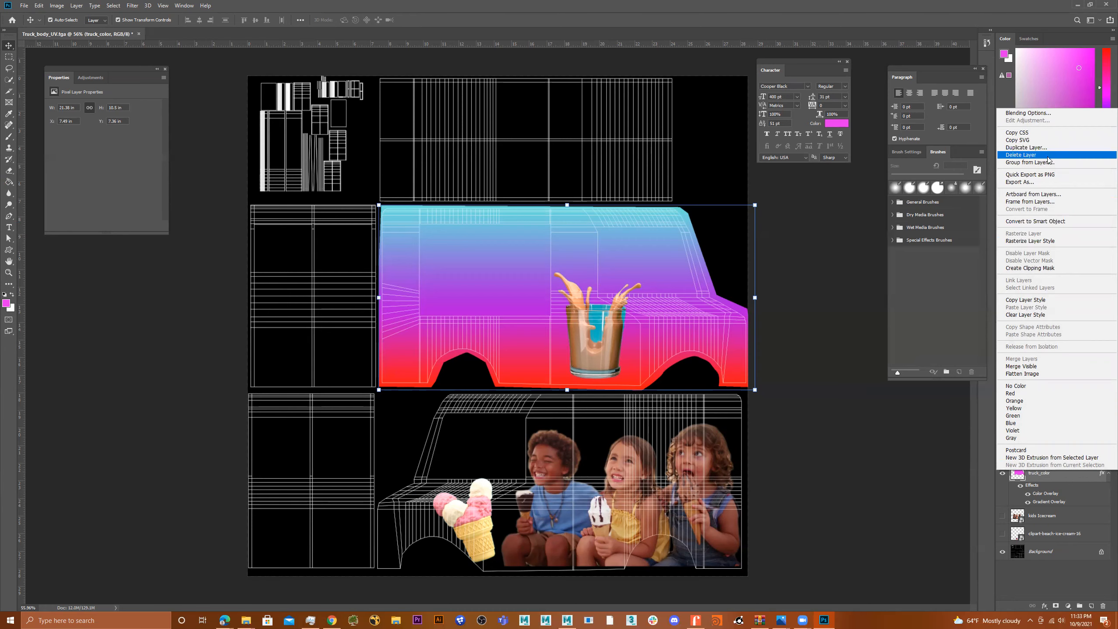
left_click(1086, 521)
left_click_drag(1024, 473, 1095, 608)
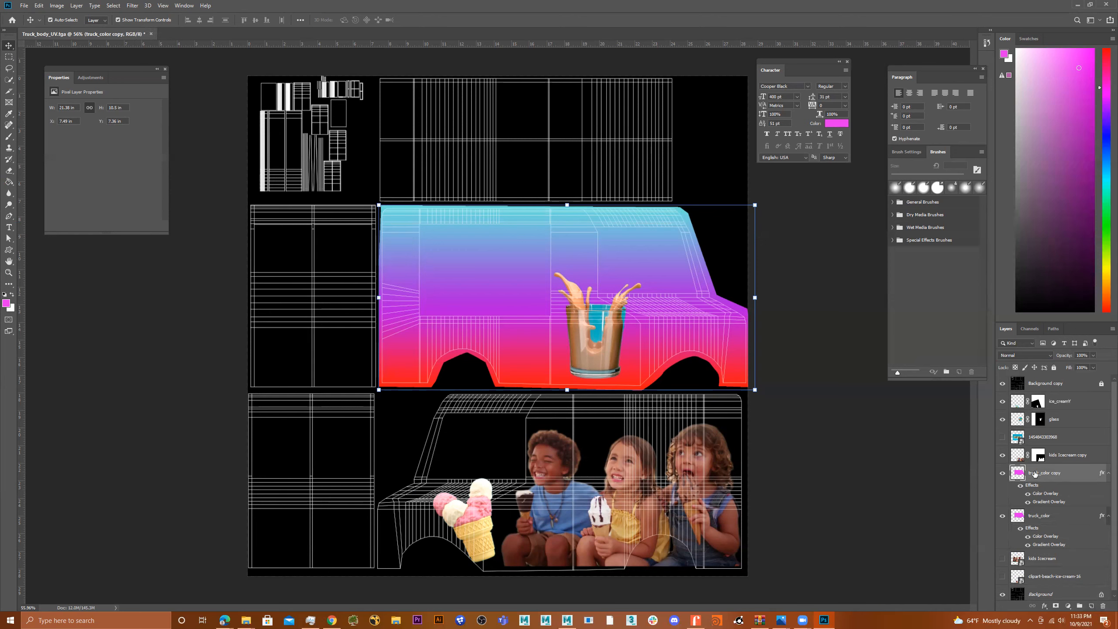
Move the truck_color copy down over the lower truck outline and flip it horizontally.
left_click_drag(500, 265, 465, 443)
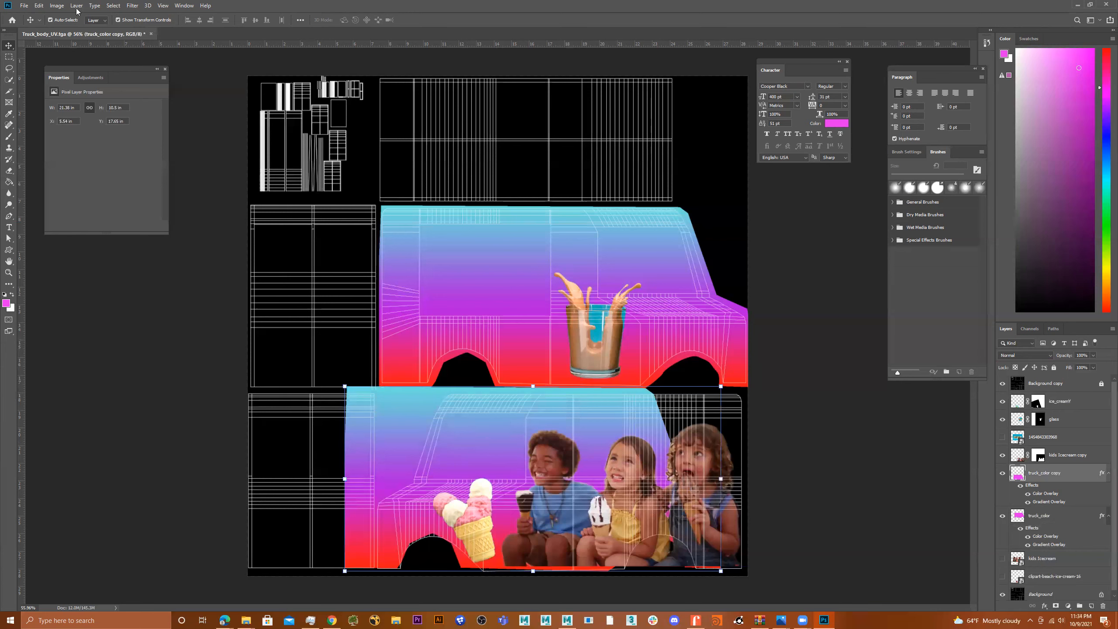
left_click(40, 6)
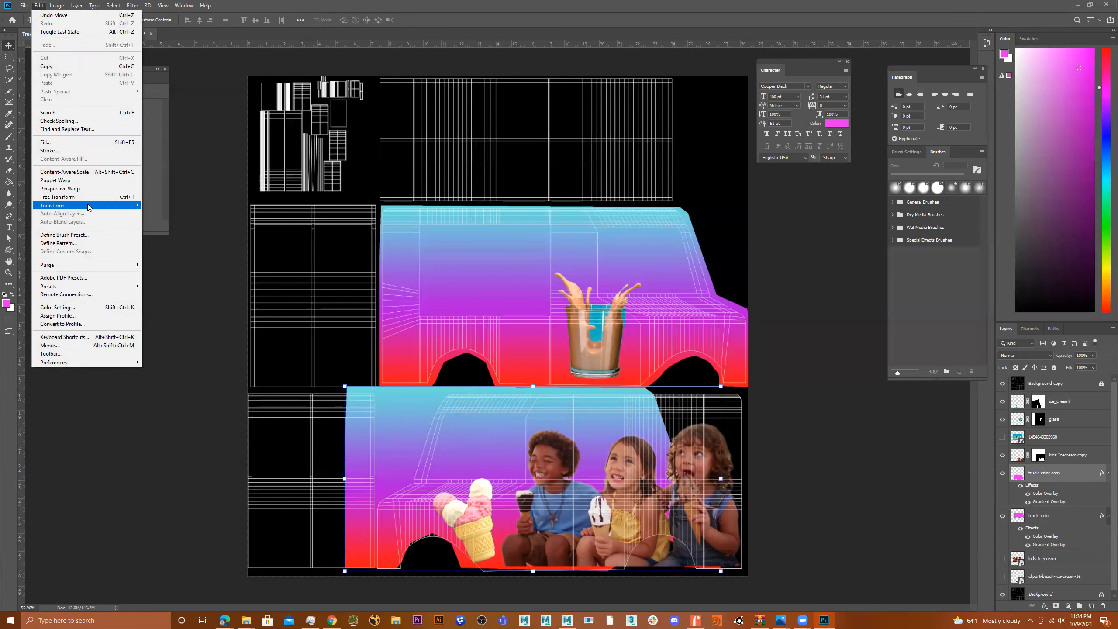
mouse_move(87, 203)
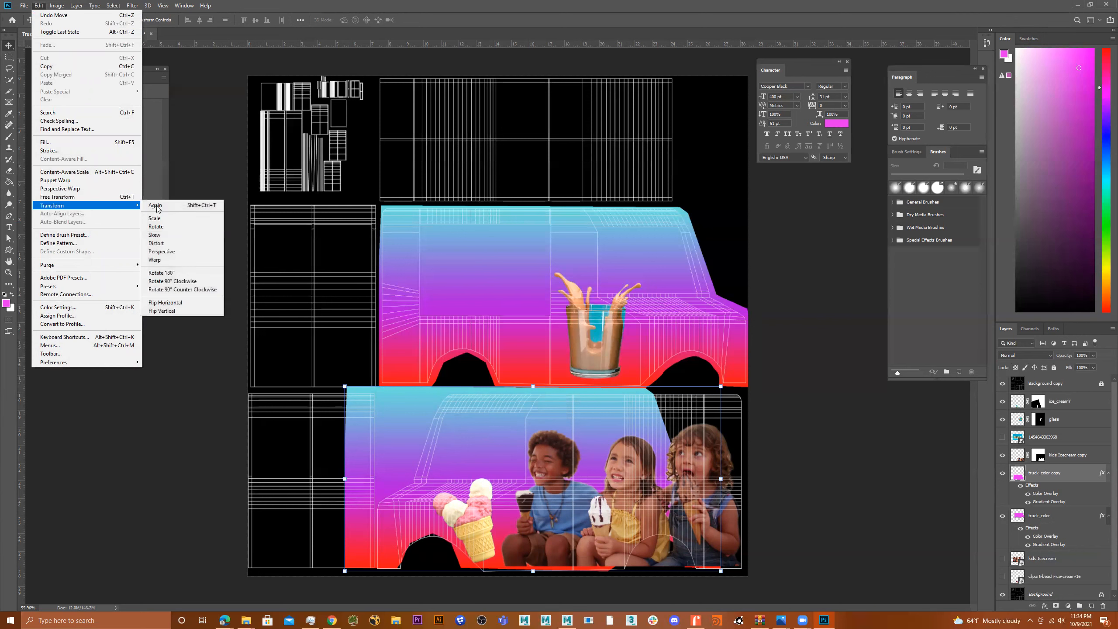
left_click(190, 303)
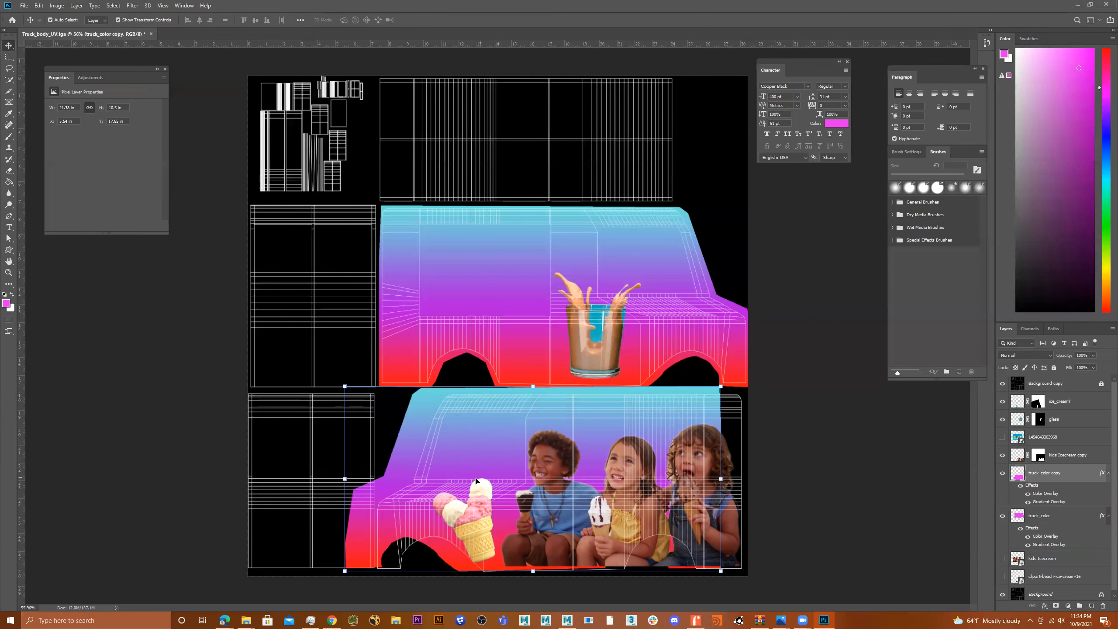
Nudge the truck_color copy right and slightly down until it lines up with the lower truck outline, then deselect it.
mouse_move(469, 458)
left_mouse_down()
mouse_move(505, 461)
mouse_move(473, 458)
left_mouse_up()
key("Right")
key("Right")
key("Right")
key("Right")
key("Right")
key("Right")
key("Right")
key("Right")
key("Right")
key("Right")
key("Right")
key("Right")
key("Right")
key("Right")
key("Right")
key("Right")
key("Right")
key("Right")
key("Right")
key("Right")
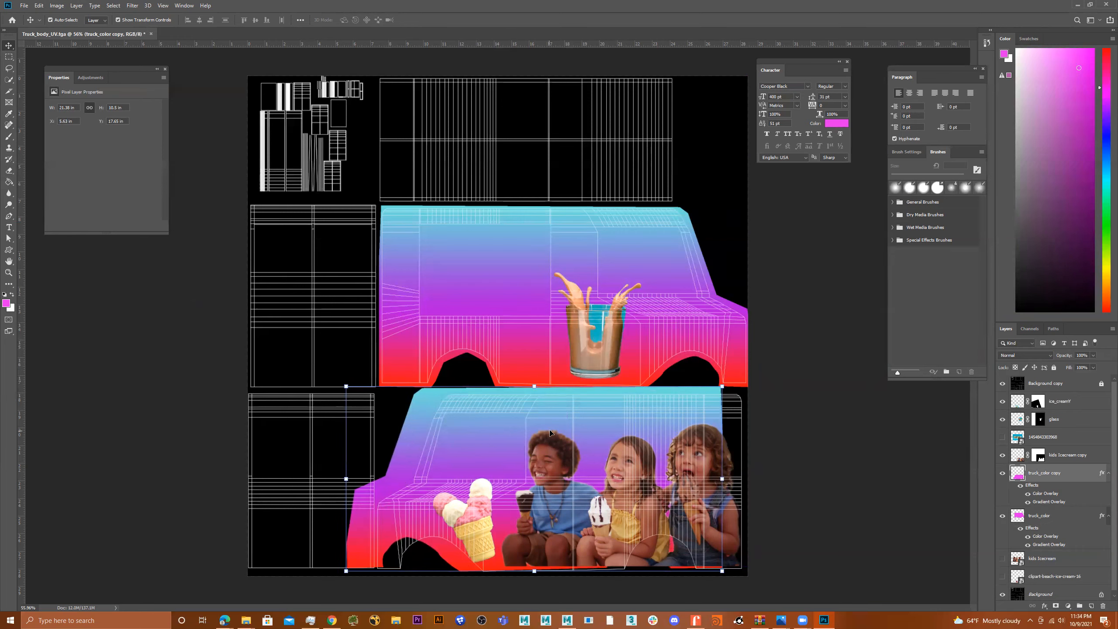
key("Right")
key("Right")
key("Right")
key("Right")
key("Right")
key("Right")
key("Right")
key("Right")
key("Right")
key("Right")
key("Right")
key("Right")
key("Right")
key("Right")
key("Right")
key("Right")
key("Right")
key("Right")
key("Right")
key("Right")
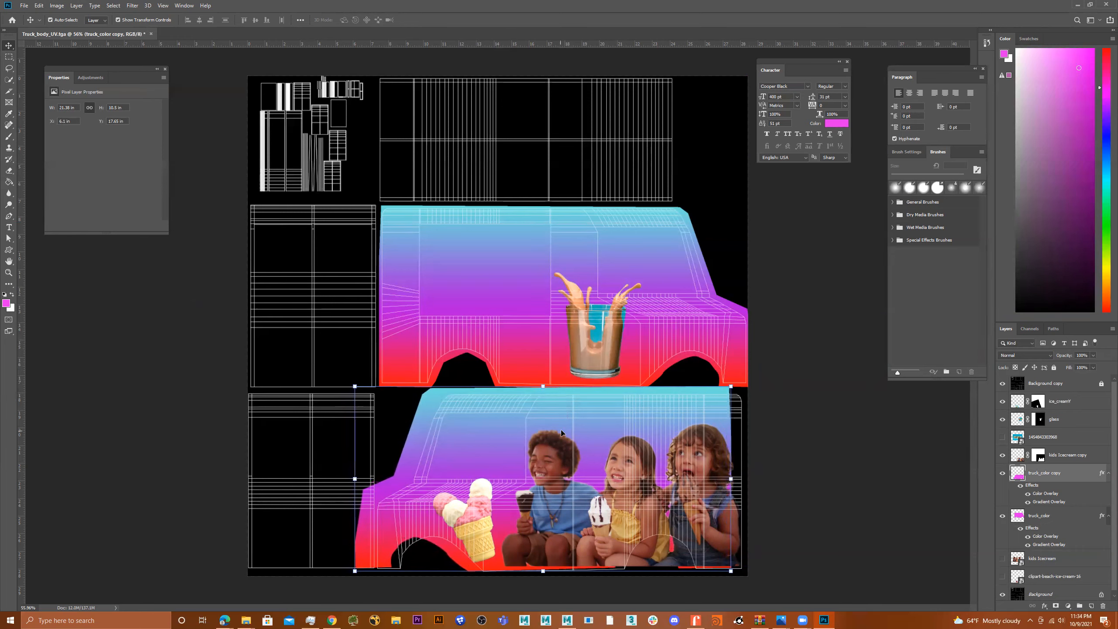
key("Right")
key("Right")
key("Right")
key("Right")
key("Right")
key("Right")
key("Right")
key("Right")
key("Right")
key("Right")
key("Right")
key("Right")
key("Right")
key("Right")
key("Right")
key("Right")
key("Right")
key("Right")
key("Right")
key("Right")
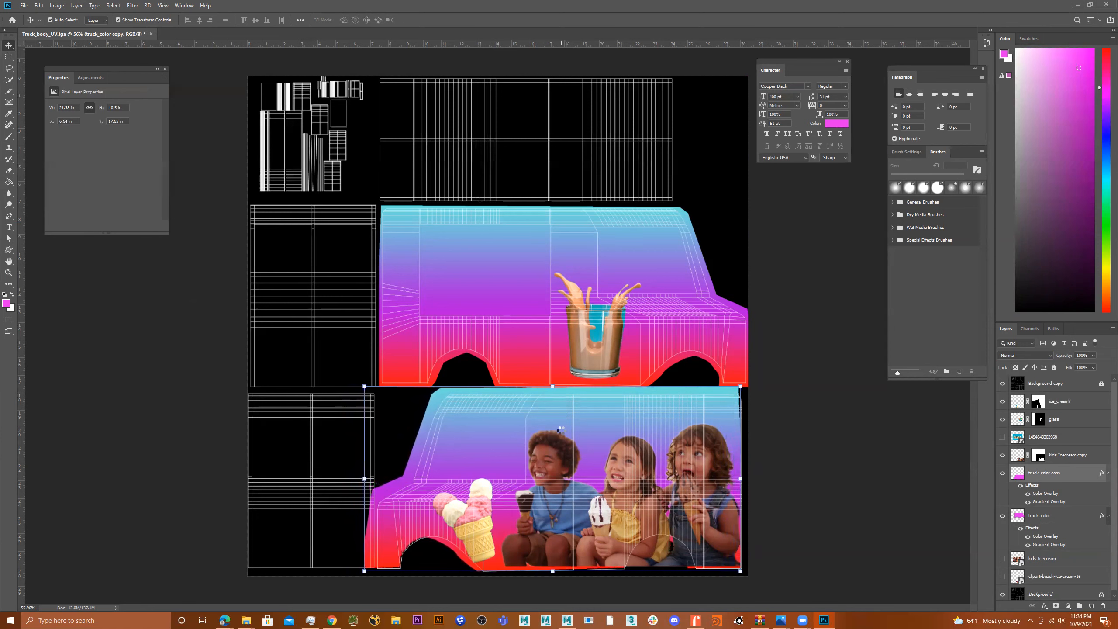
key("Right")
key("Right")
key("Right")
key("Right")
key("Right")
key("Right")
key("Right")
key("Right")
key("Right")
key("Down")
key("Down")
key("Down")
key("Down")
key("Down")
key("Down")
key("Down")
key("Down")
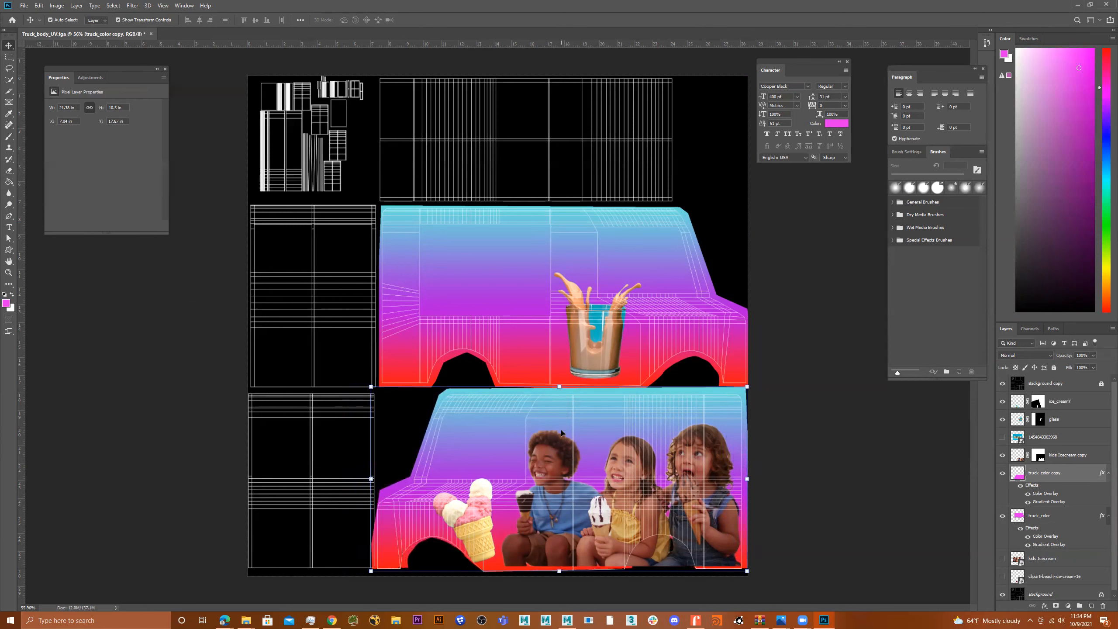
key("Right")
key("Right")
key("Right")
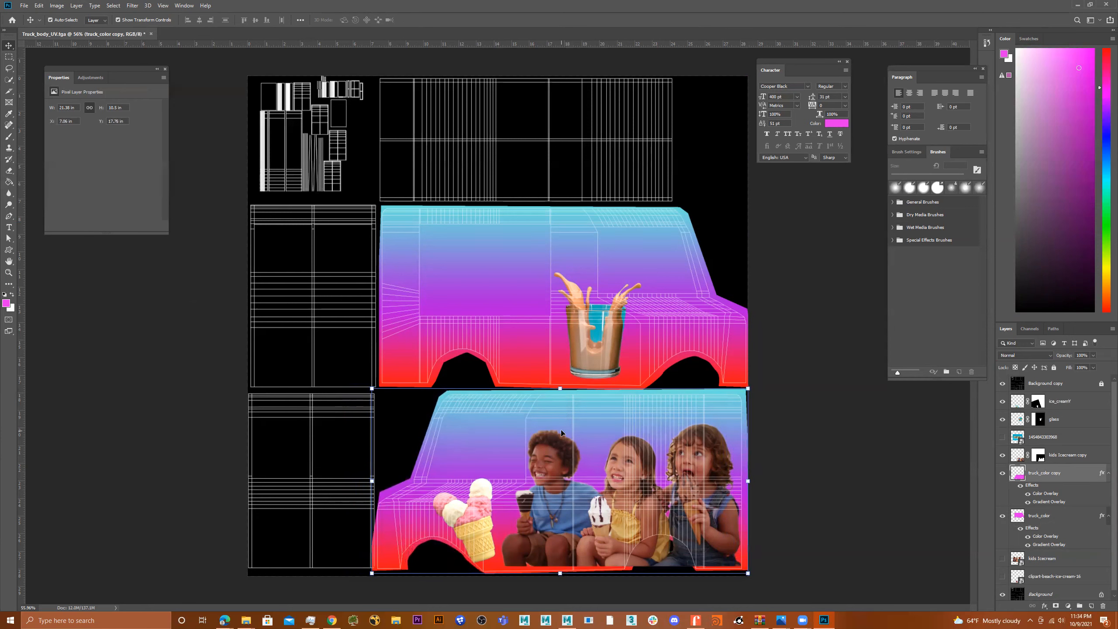
key("Right")
key("Right")
key("Left")
key("Left")
key("Left")
key("Left")
key("Left")
key("Left")
key("Left")
key("Left")
key("Left")
key("Left")
key("Left")
key("Left")
key("Left")
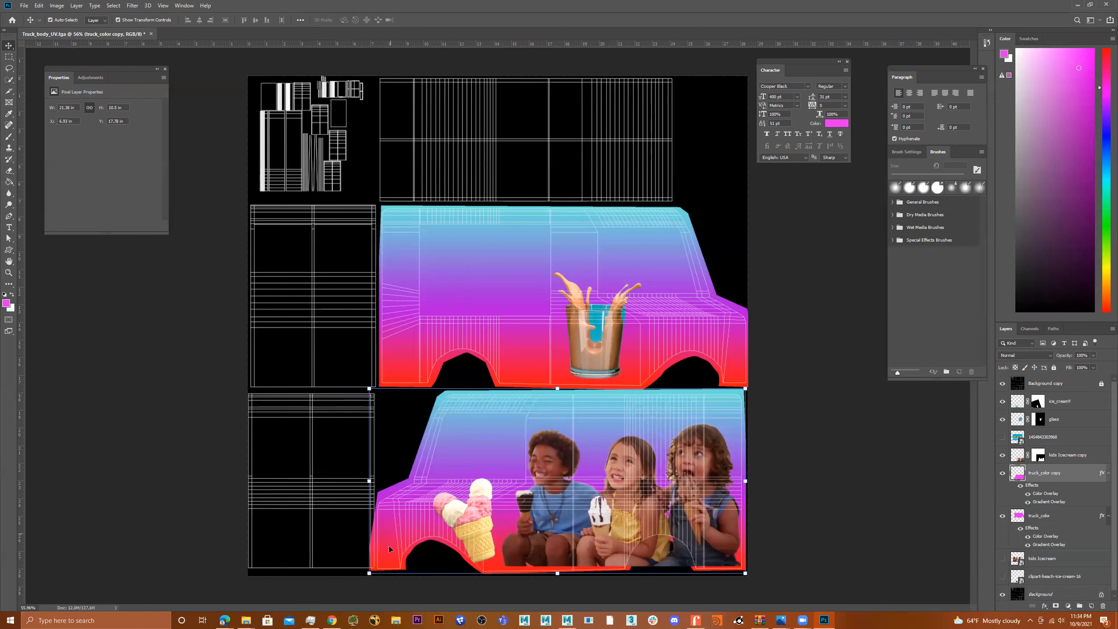
left_click(275, 428)
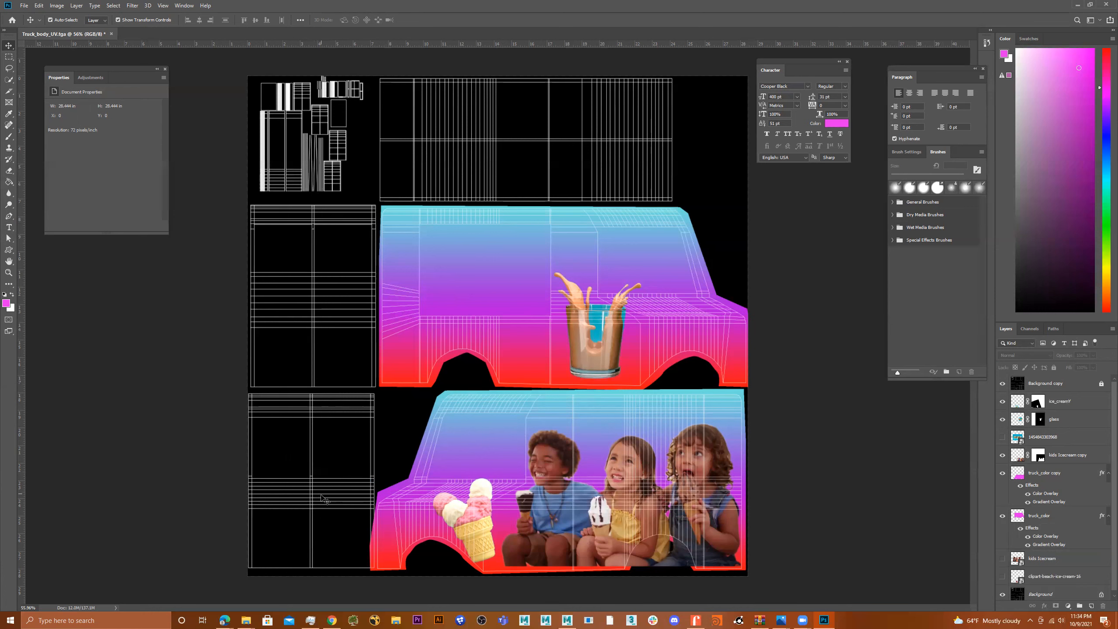
Draw a pink-filled rectangle about 527 × 770 px over the wireframe panel beside the upper truck side.
left_click(9, 250)
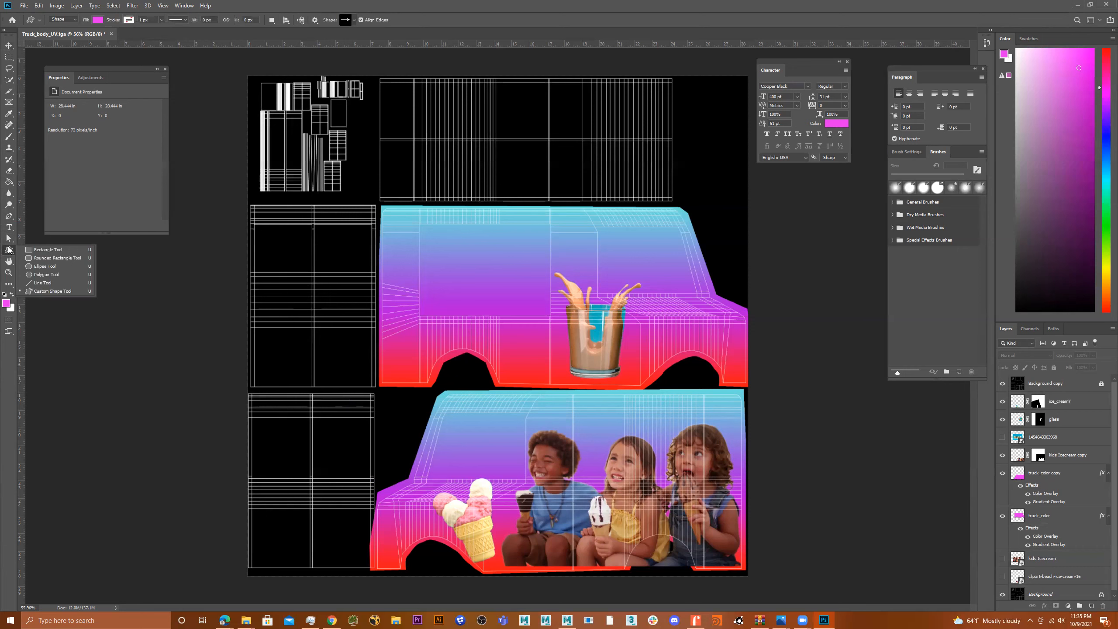
left_click(47, 250)
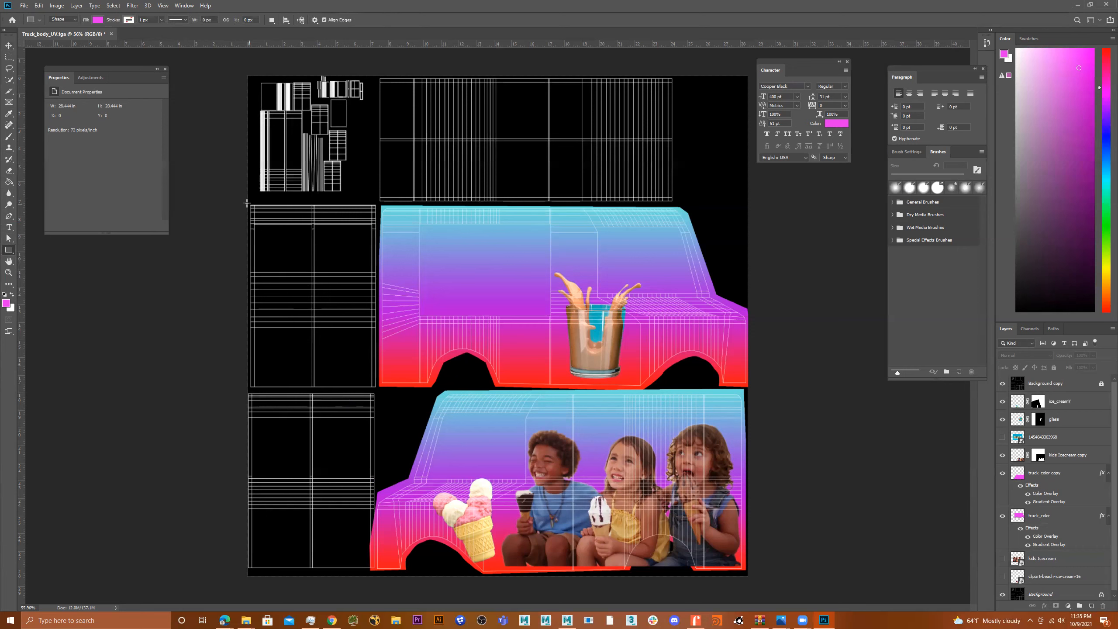
left_click_drag(248, 202, 377, 389)
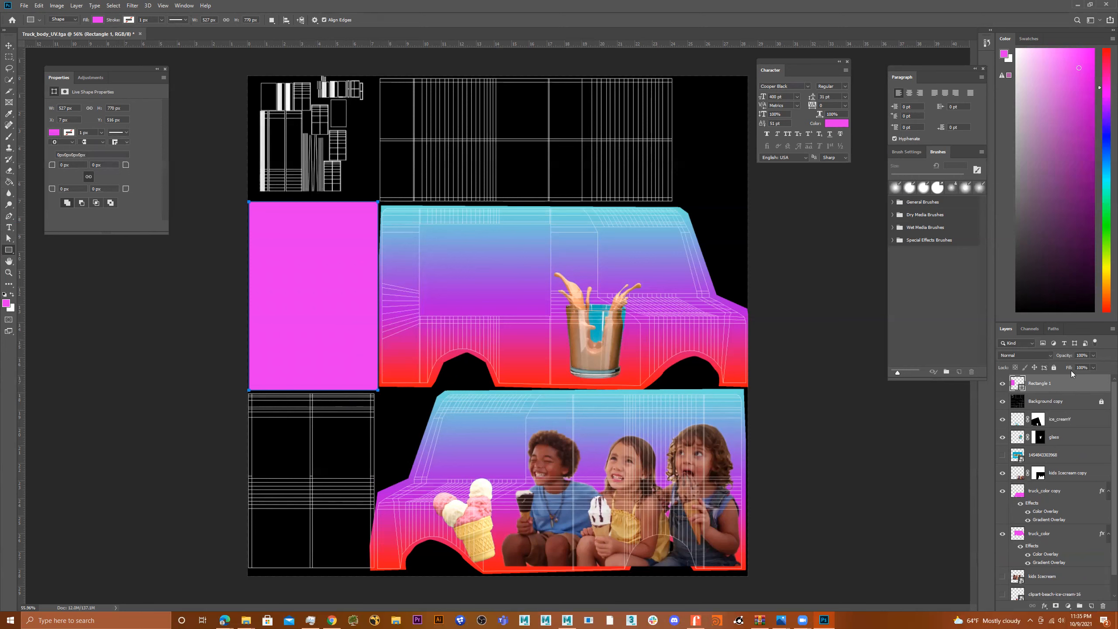
Add a Gradient Overlay to the Rectangle 1 layer with the red-purple-blue gradient, Linear style at 90°.
right_click(1041, 384)
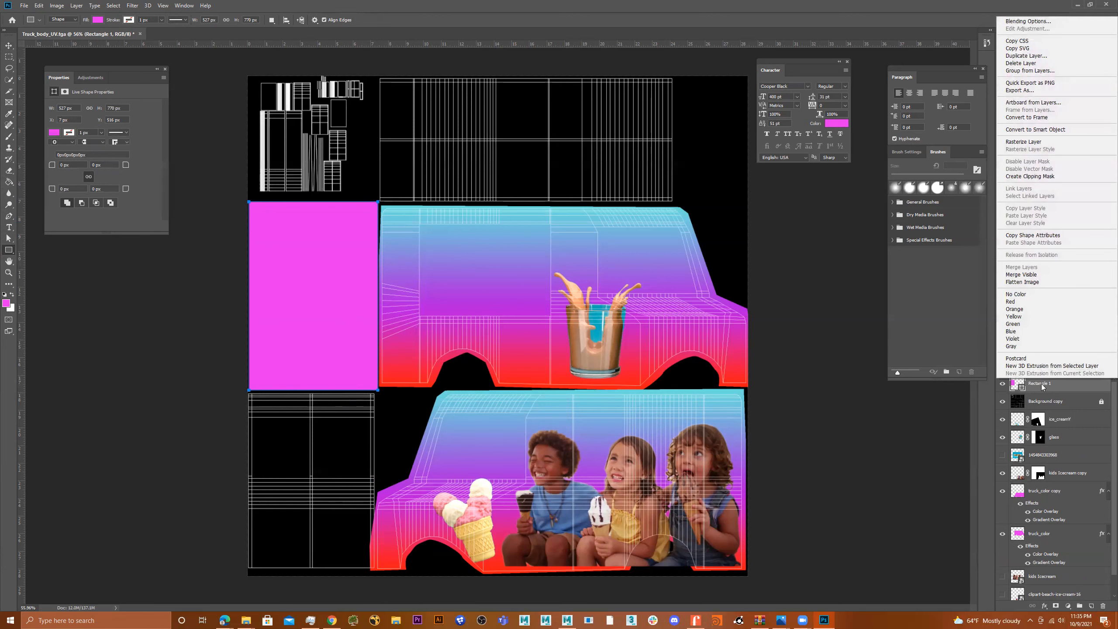
left_click(1049, 384)
left_click(1047, 607)
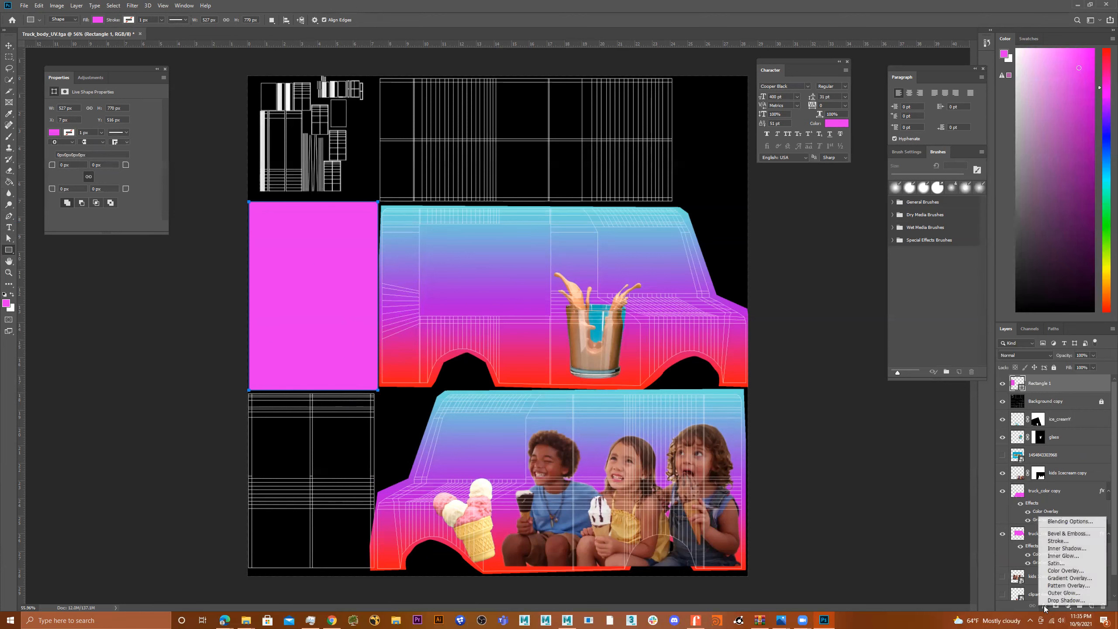
left_click(1064, 523)
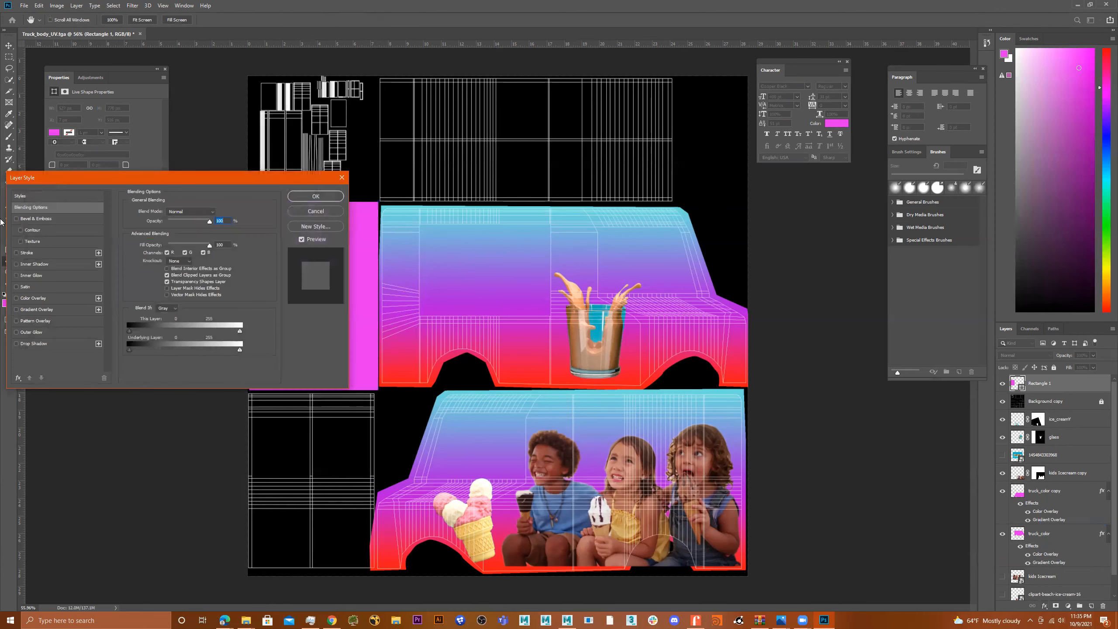
left_click(37, 310)
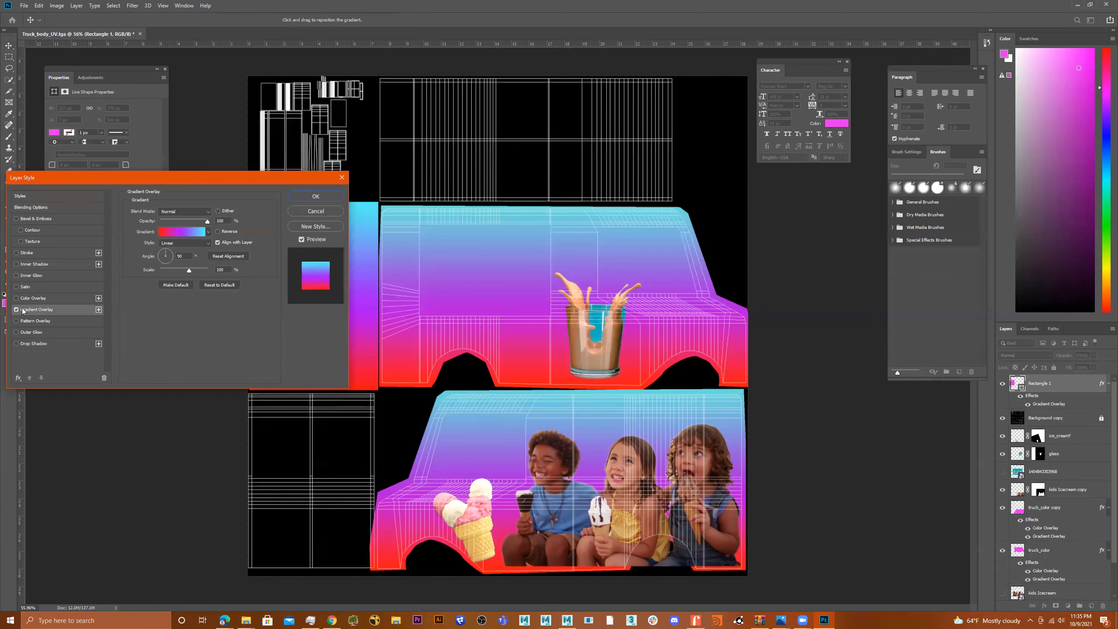
left_click_drag(110, 178, 604, 160)
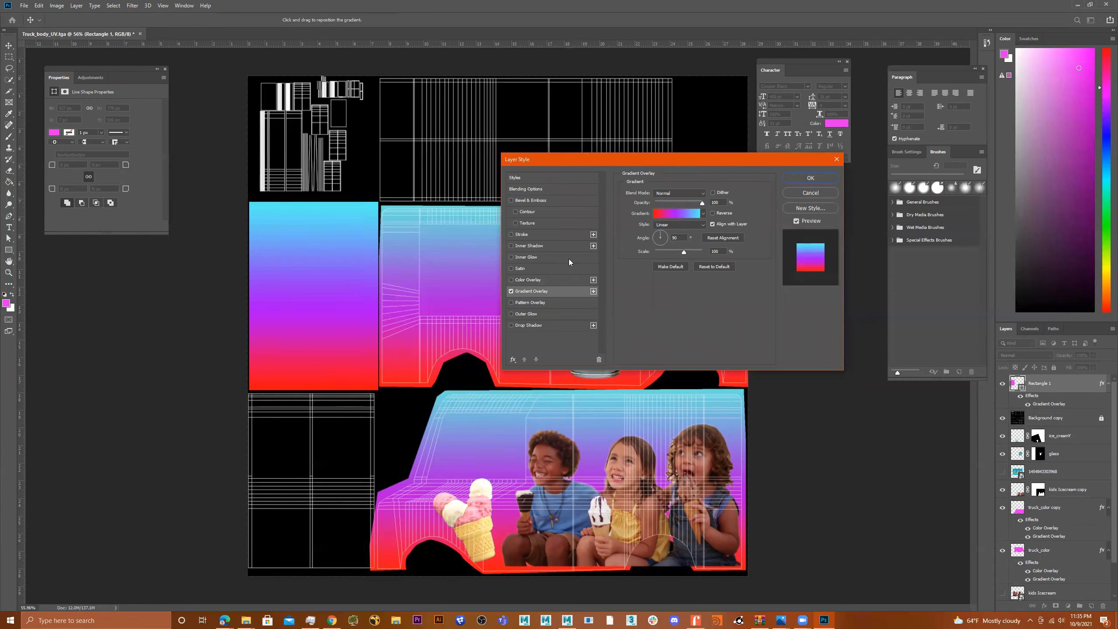
left_click(666, 215)
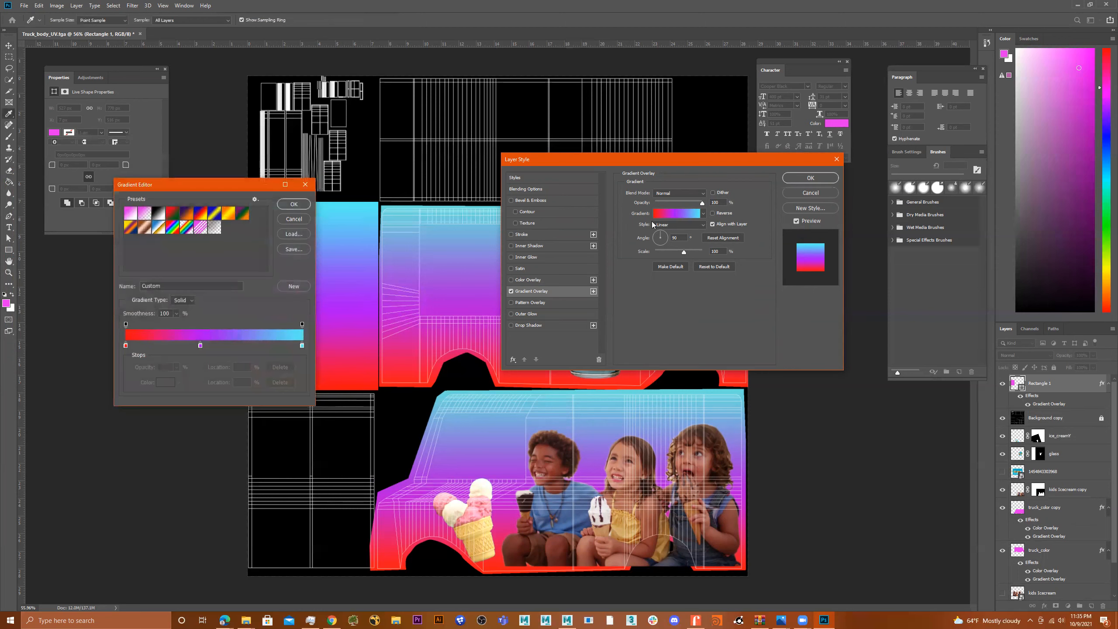
left_click_drag(135, 217, 158, 245)
left_click(132, 214)
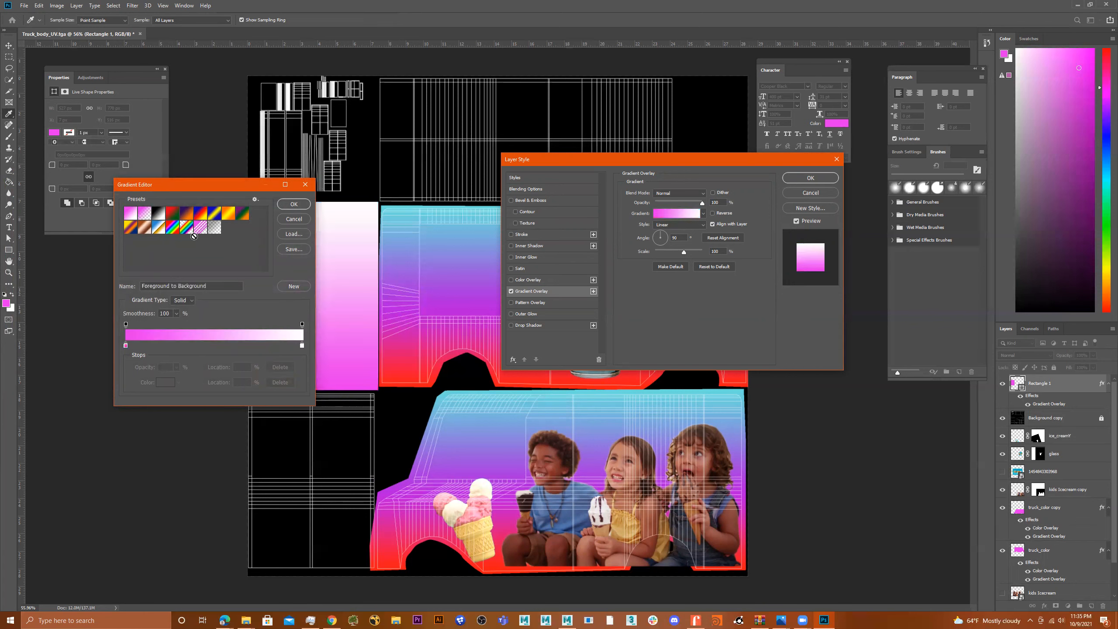
left_click(214, 228)
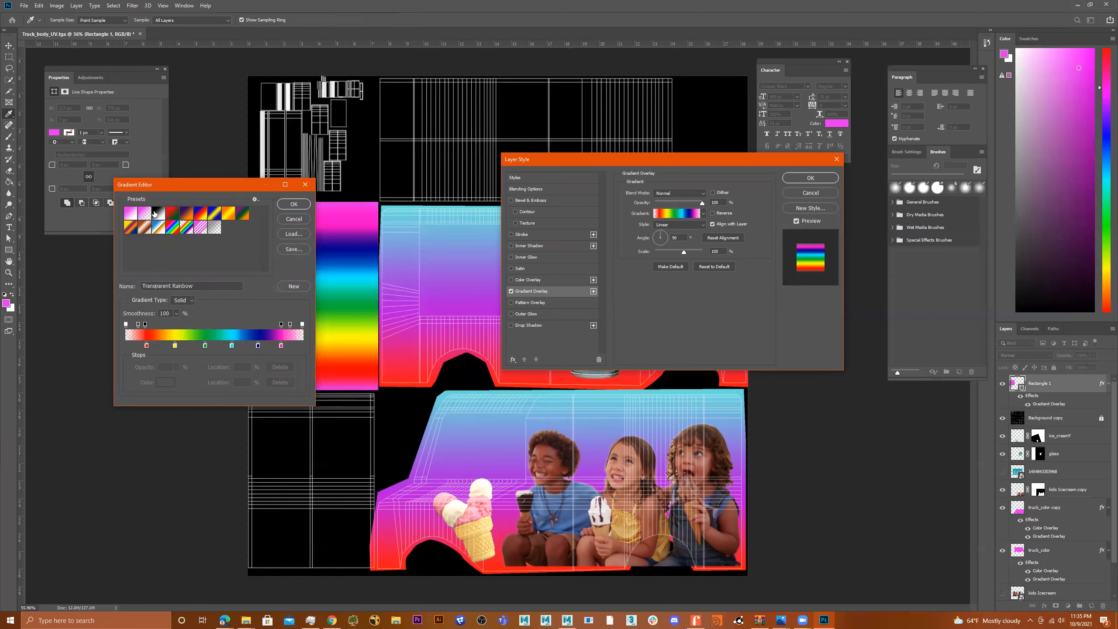
left_click(146, 214)
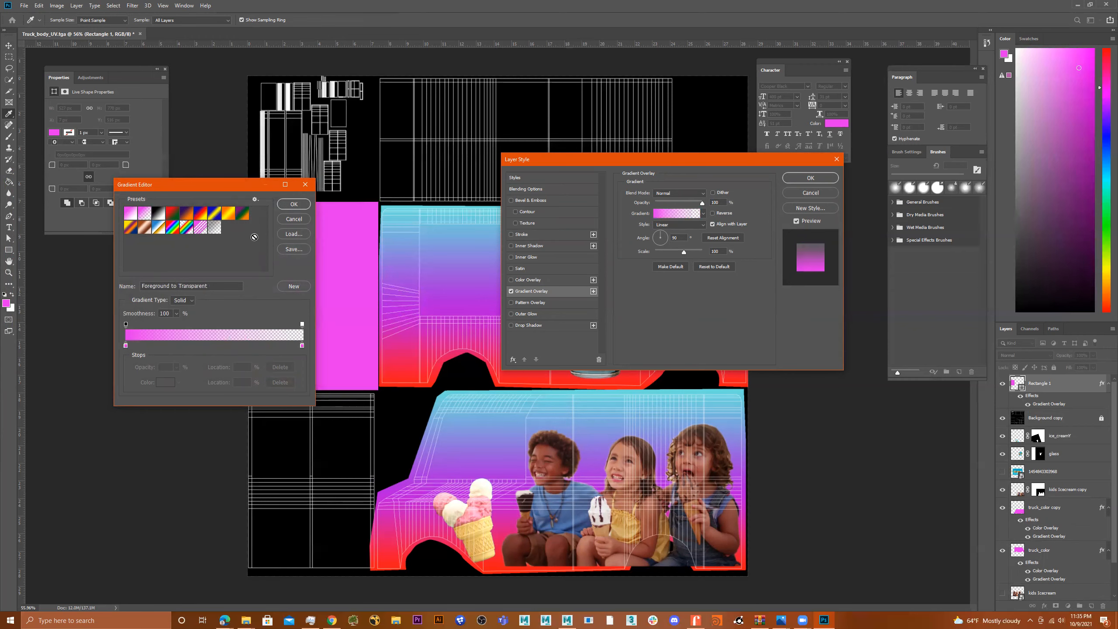
left_click(293, 233)
double_click(282, 255)
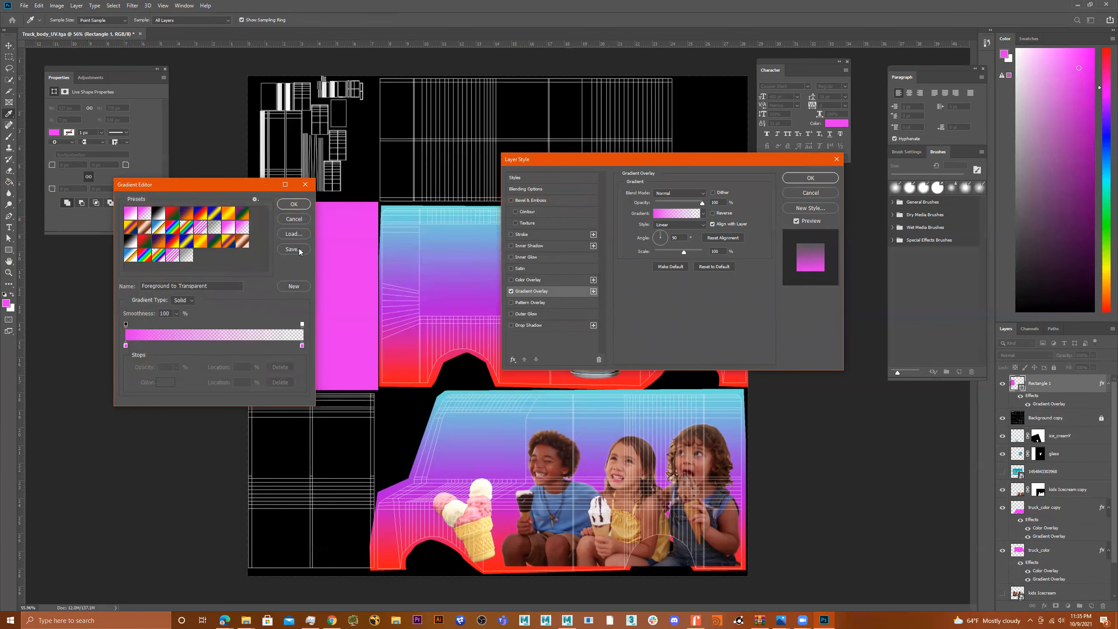
left_click(131, 214)
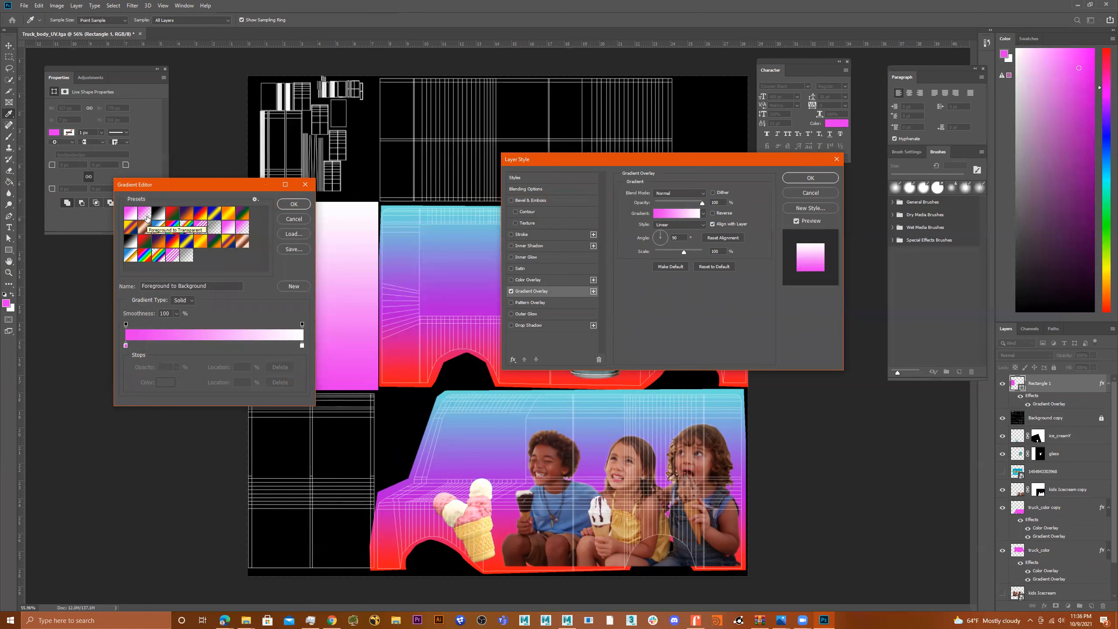
left_click(147, 216)
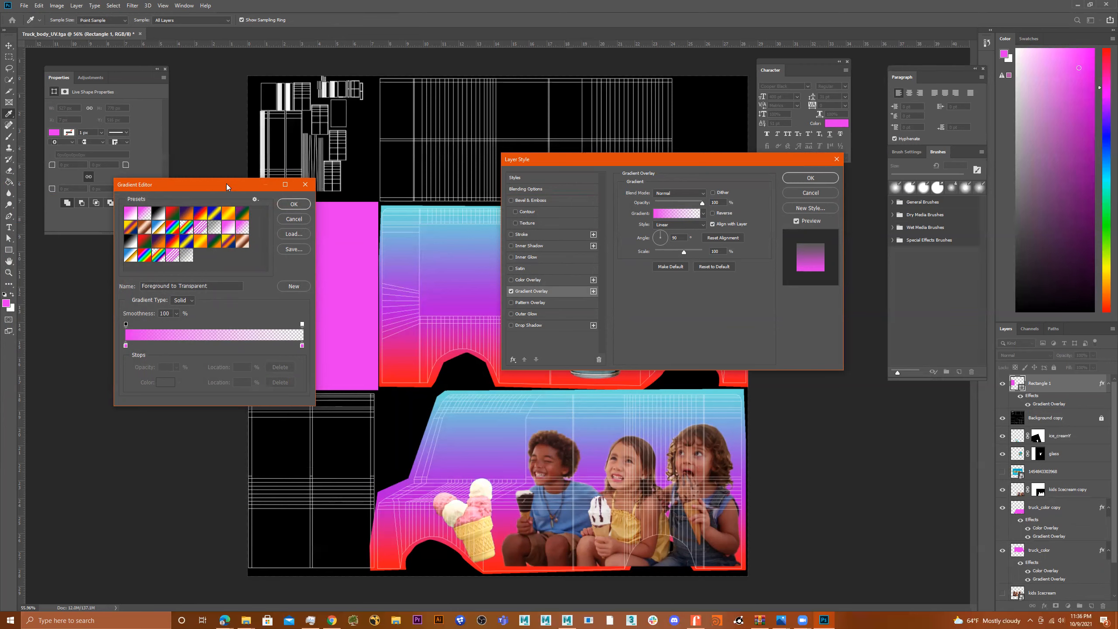
left_click_drag(227, 189, 263, 216)
left_click(336, 248)
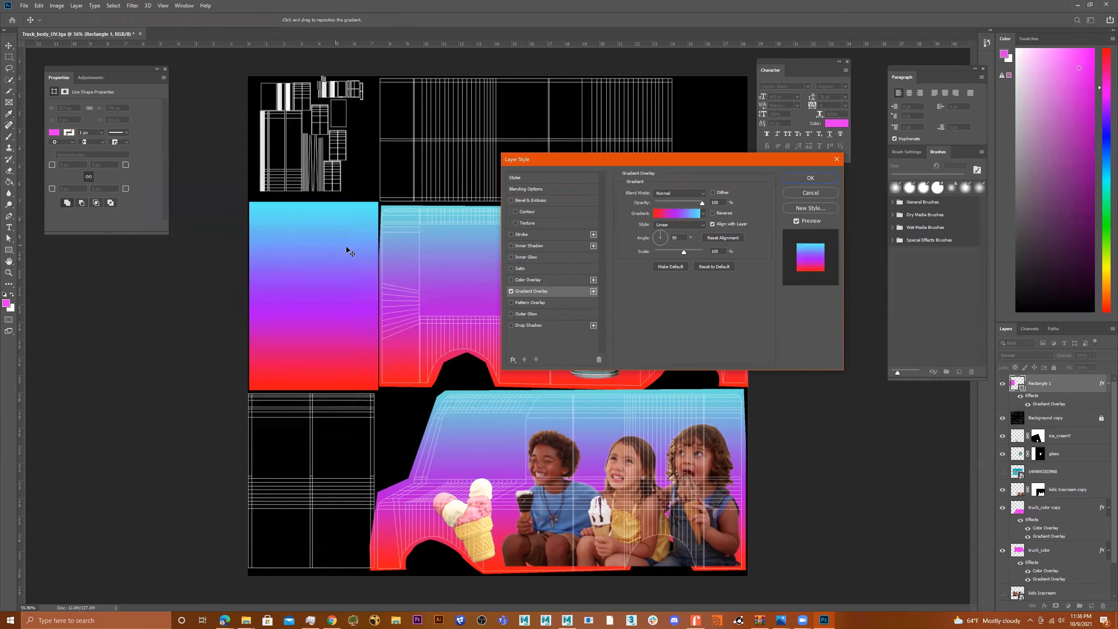
Save the gradient overlay as a new layer style named icecream, including layer effects, and apply the overlay to the rectangle.
left_click(811, 209)
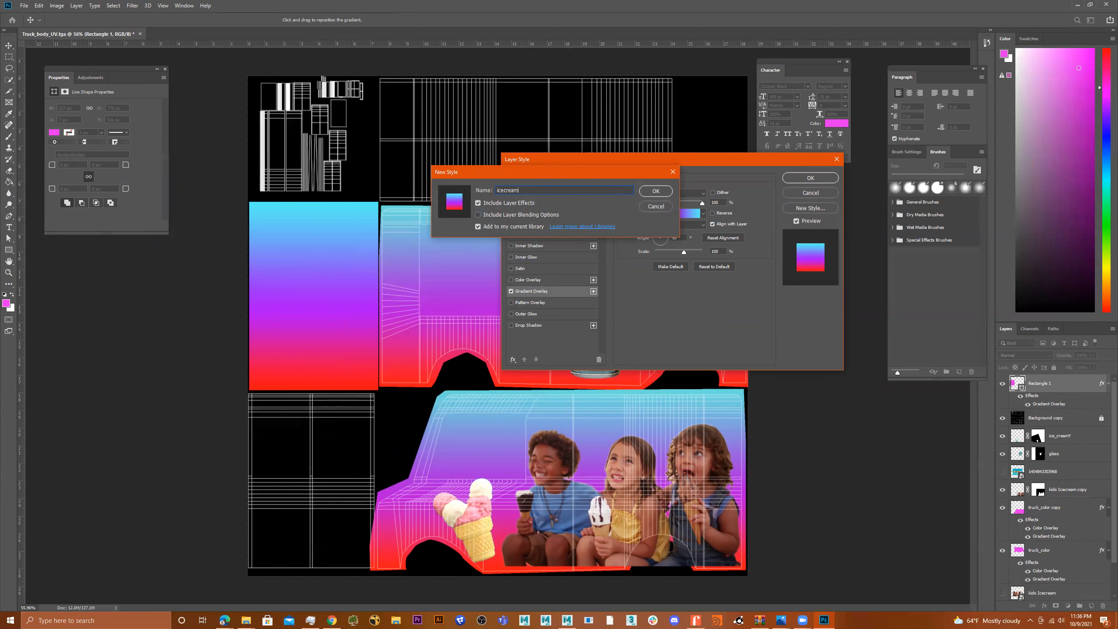
type("icecream")
key("Return")
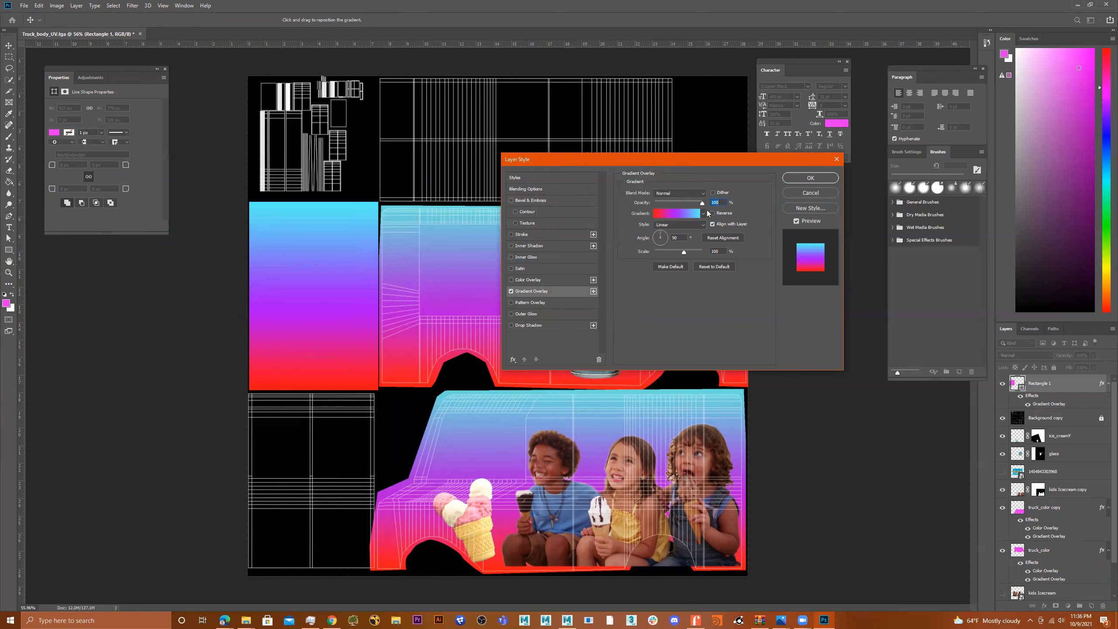
left_click(802, 181)
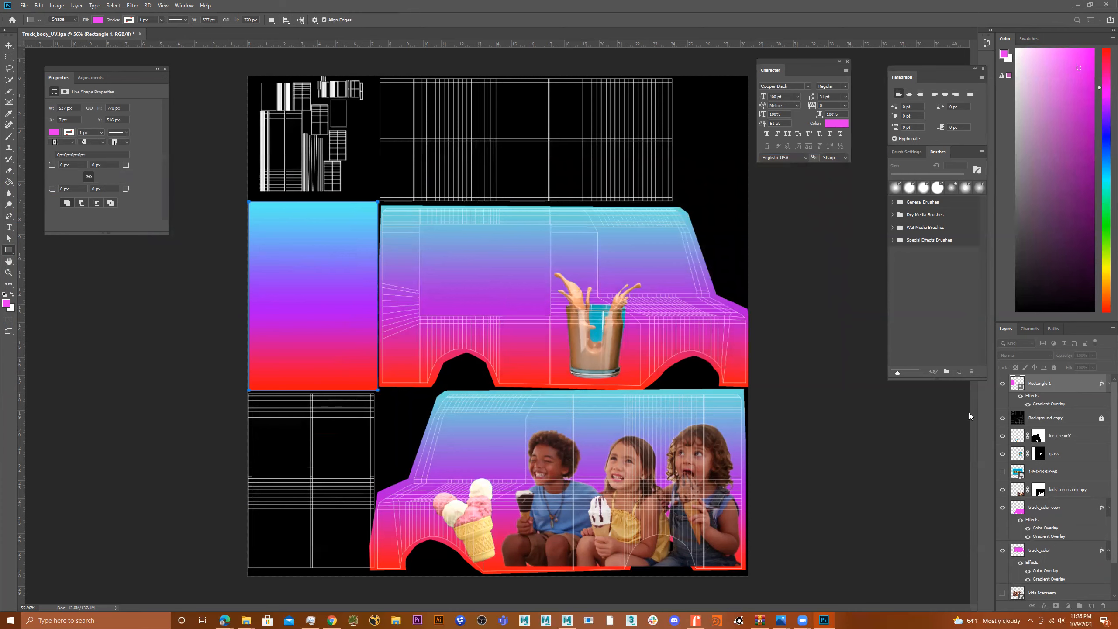
double_click(1014, 383)
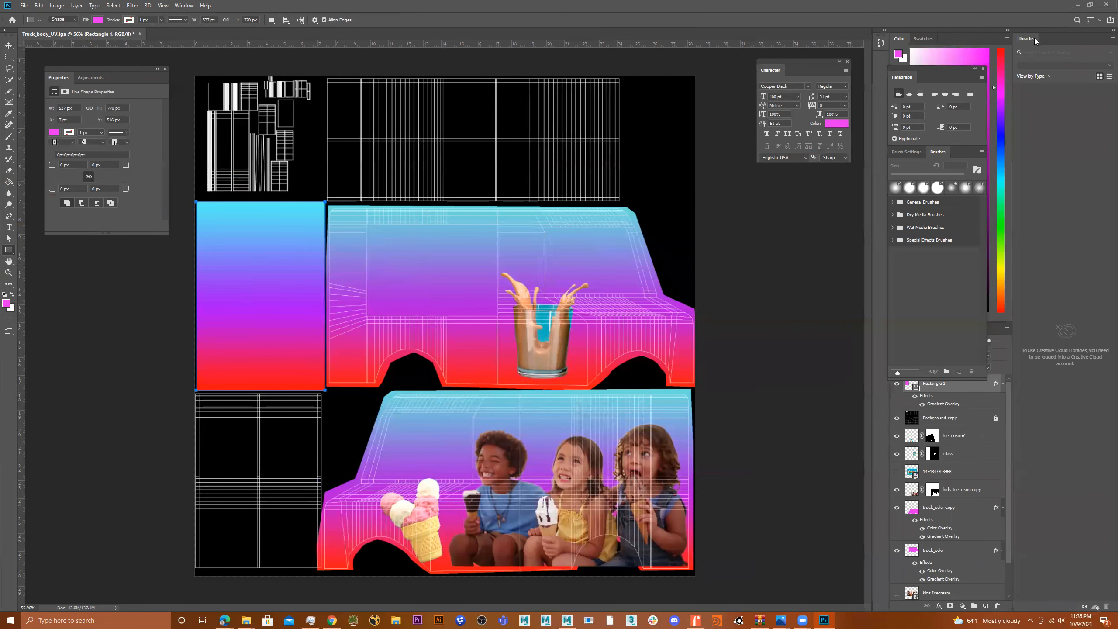
left_click_drag(1043, 40, 1117, 88)
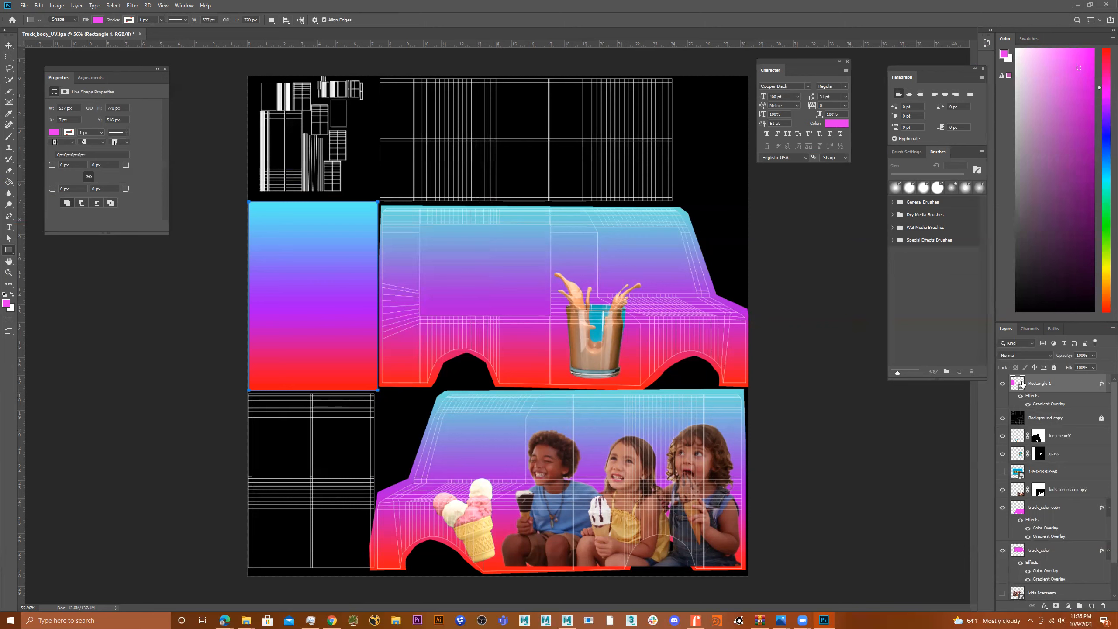
Duplicate the Rectangle 1 layer with its Gradient Overlay and select the copy.
left_click_drag(1015, 383, 1091, 606)
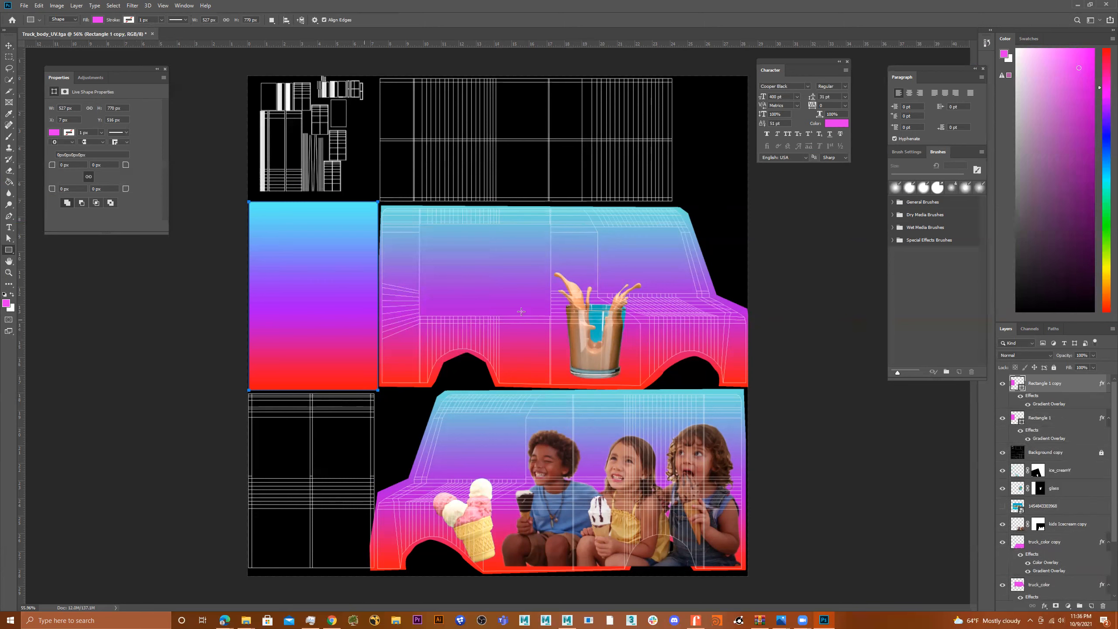
left_click(1050, 423)
left_click(1054, 384)
Move the Rectangle 1 copy straight down over the wireframe panel beside the lower truck side.
key("v")
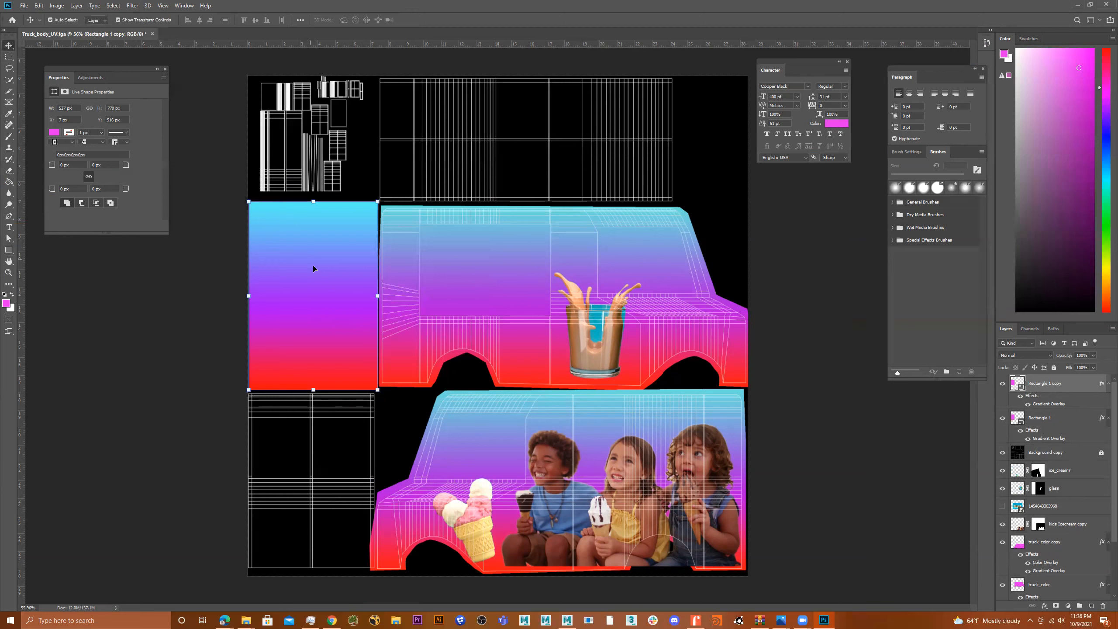
key("Down")
key("Down")
key("Down")
key("Down")
key("Down")
key("Down")
key("Down")
key("Down")
key("Down")
key("Down")
key("Down")
key("Down")
key("Down")
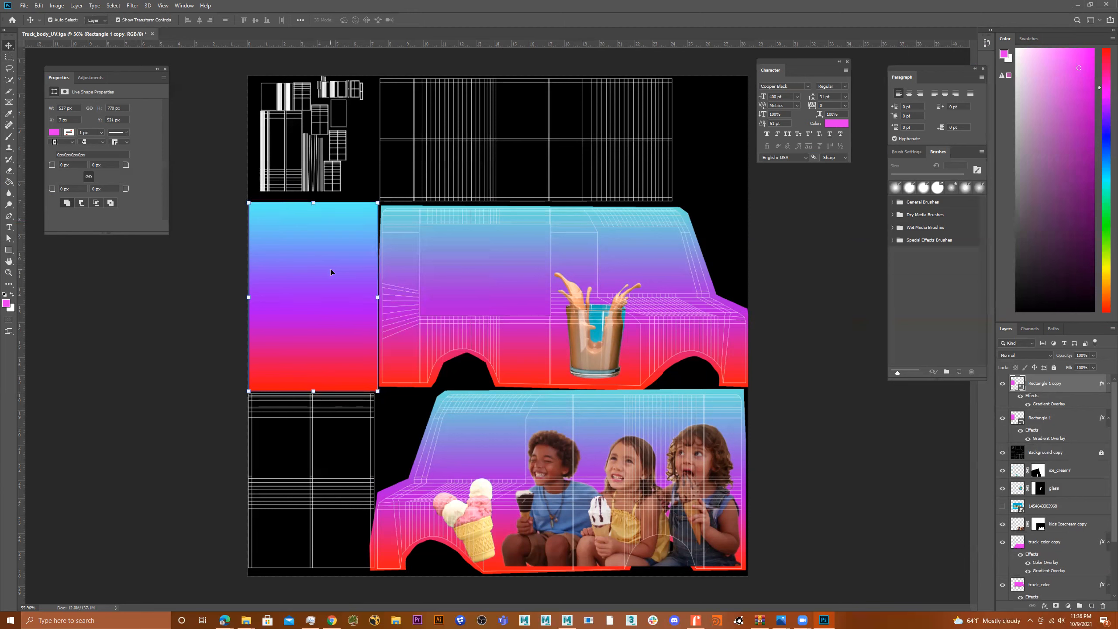
key("Down")
key("Down")
key("Down")
key("Down")
key("Down")
key("Down")
key("Down")
left_click_drag(319, 264, 313, 448)
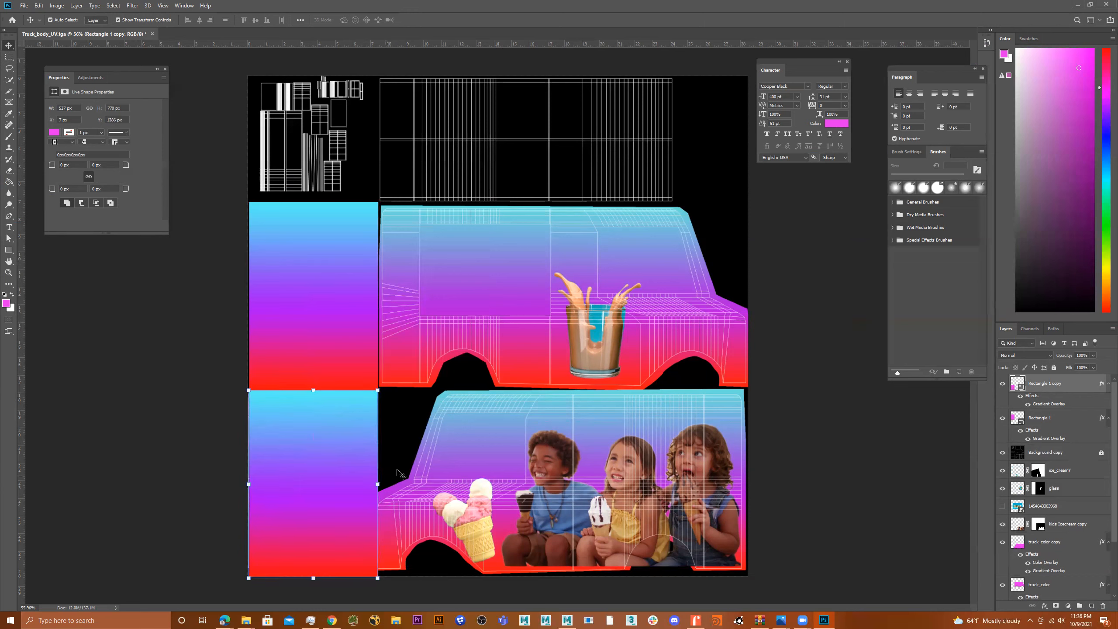
Duplicate the glass layer together with its layer mask.
left_click(524, 332)
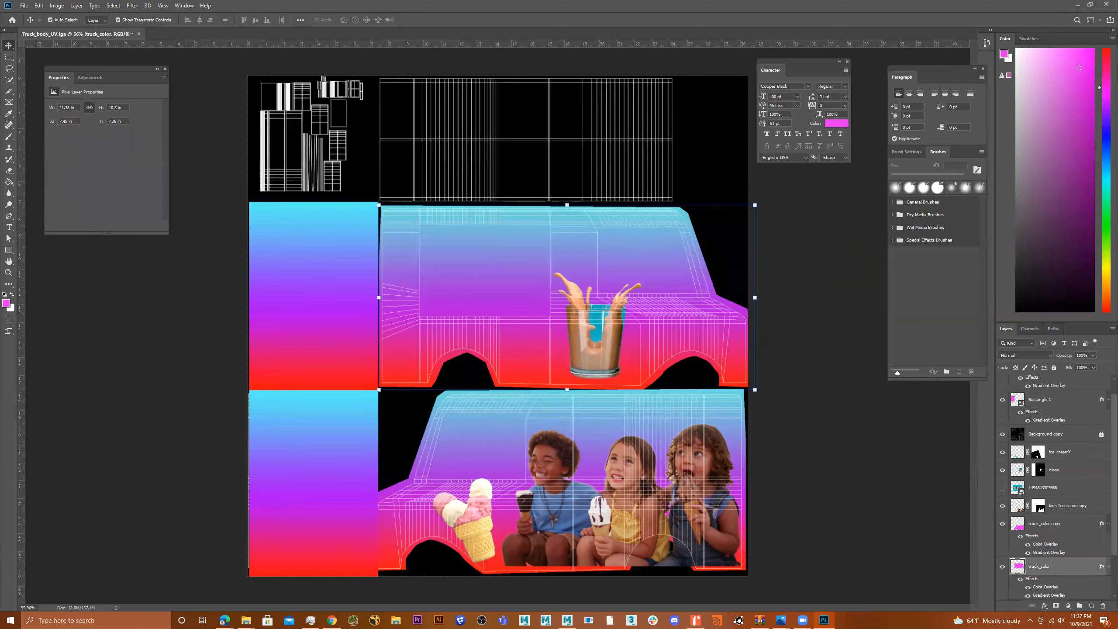
key("alt+Tab")
left_click(1018, 471)
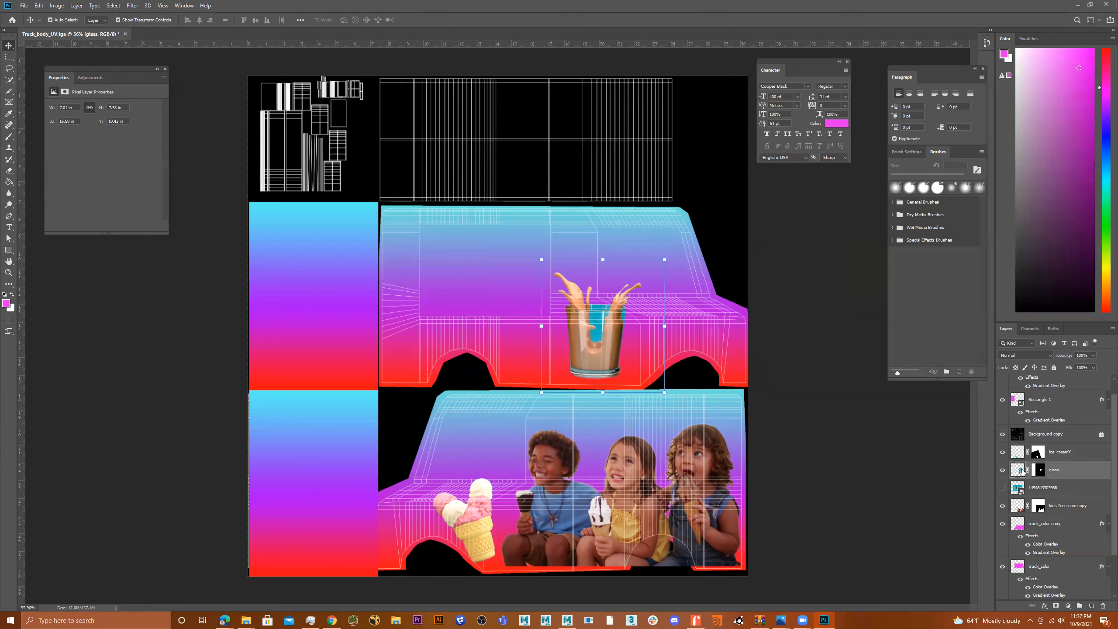
right_click(1015, 472)
key("Escape")
left_click_drag(1015, 472, 1093, 606)
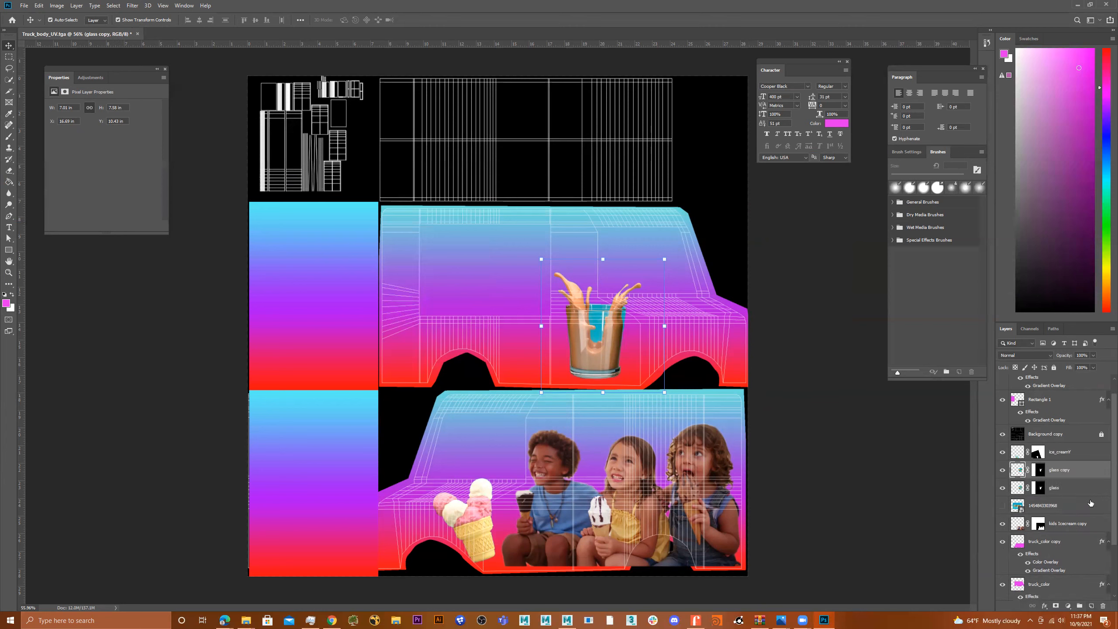
Move the glass copy onto the upper end panel and stack Rectangle 1 and its copy beneath the kids icecream copy layer.
left_click_drag(608, 341, 315, 338)
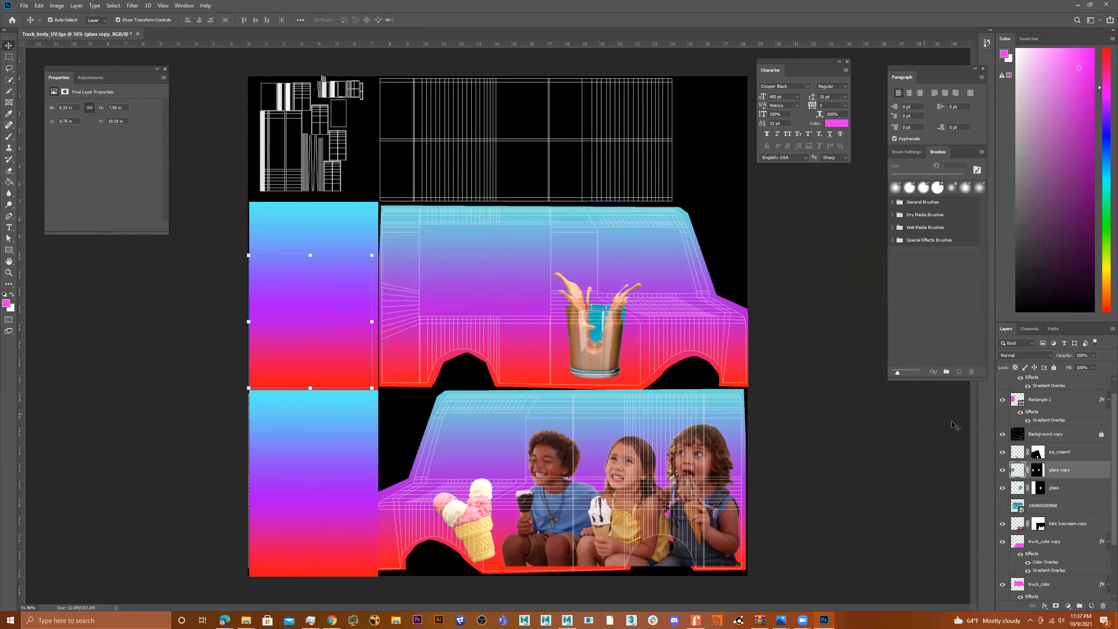
left_click(1103, 403)
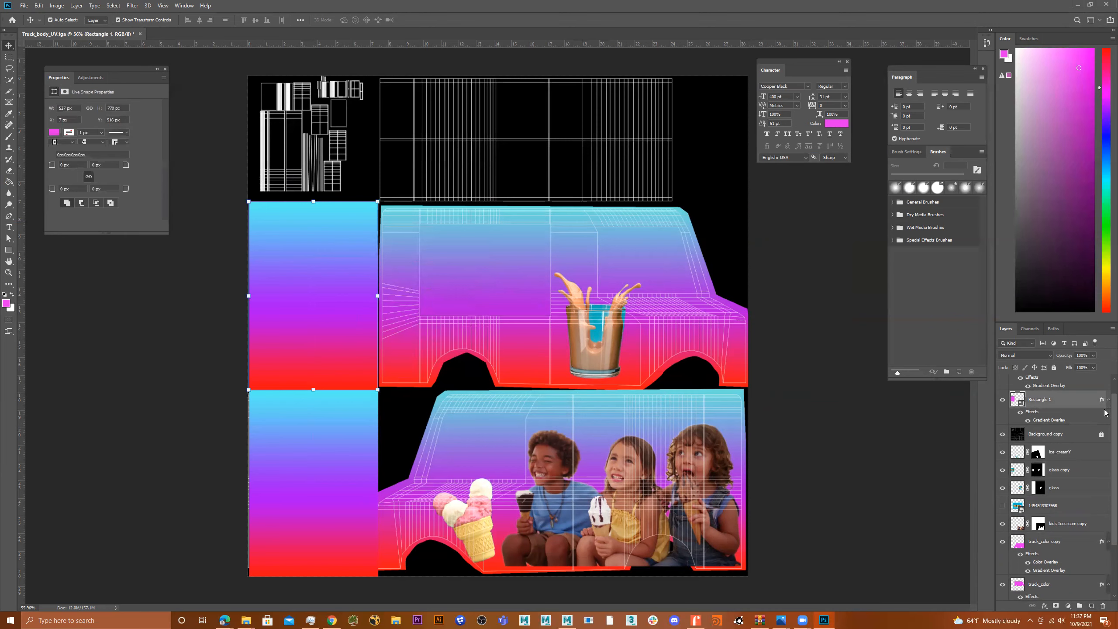
scroll(1105, 397, "up", 2)
left_click(1011, 384, "shift")
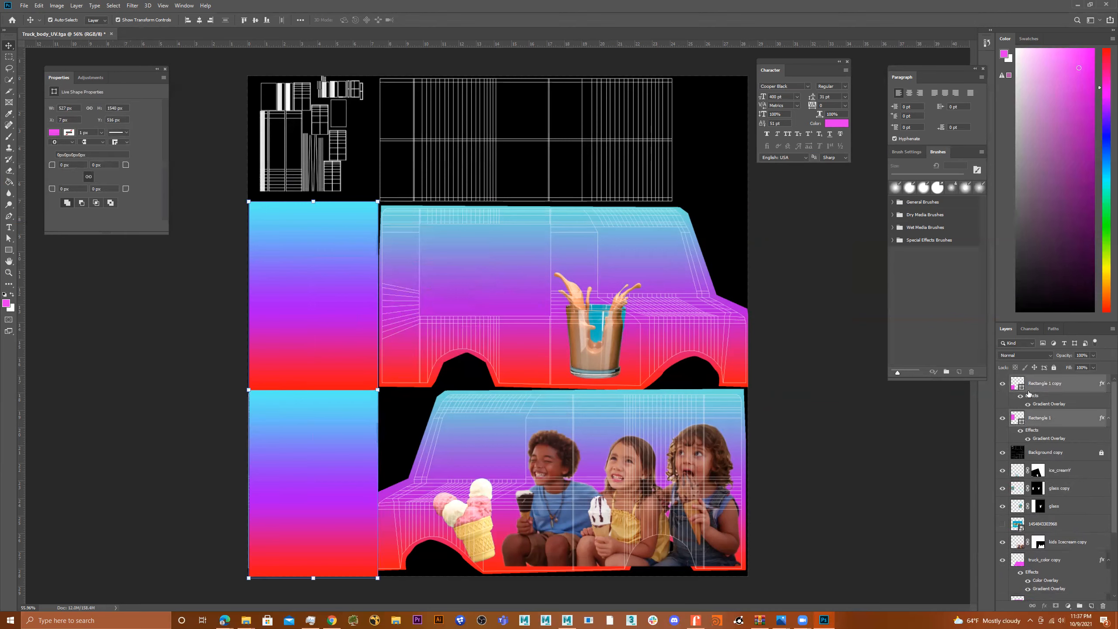
left_click_drag(1017, 388, 1022, 545)
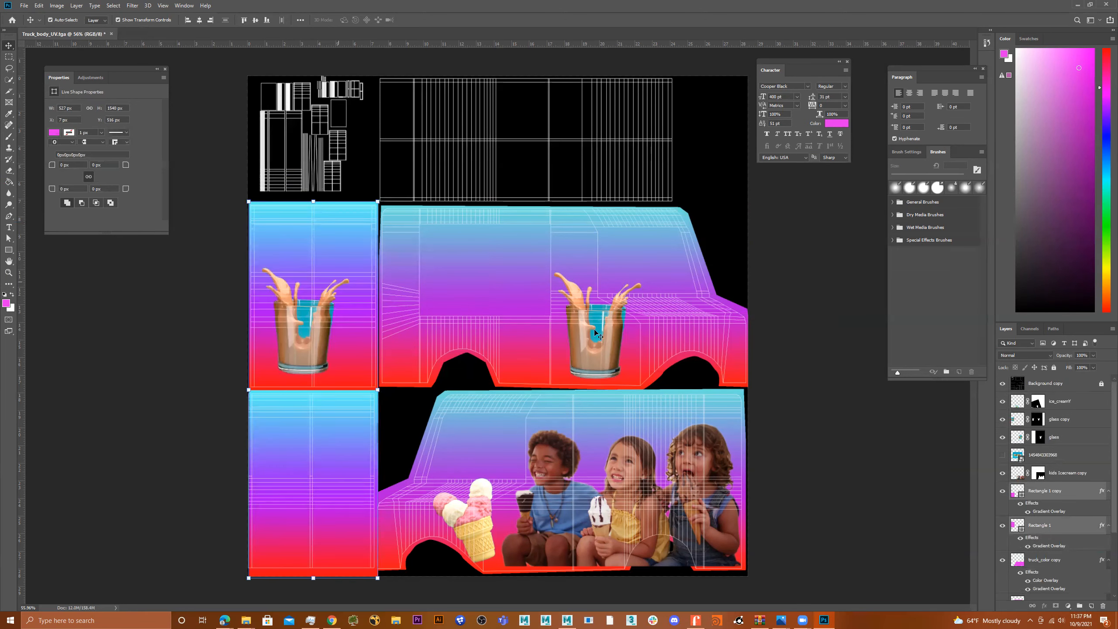
Enlarge the glass copy to about 132% and rotate it about -12°, positioning it across the upper end panel.
left_click(306, 335)
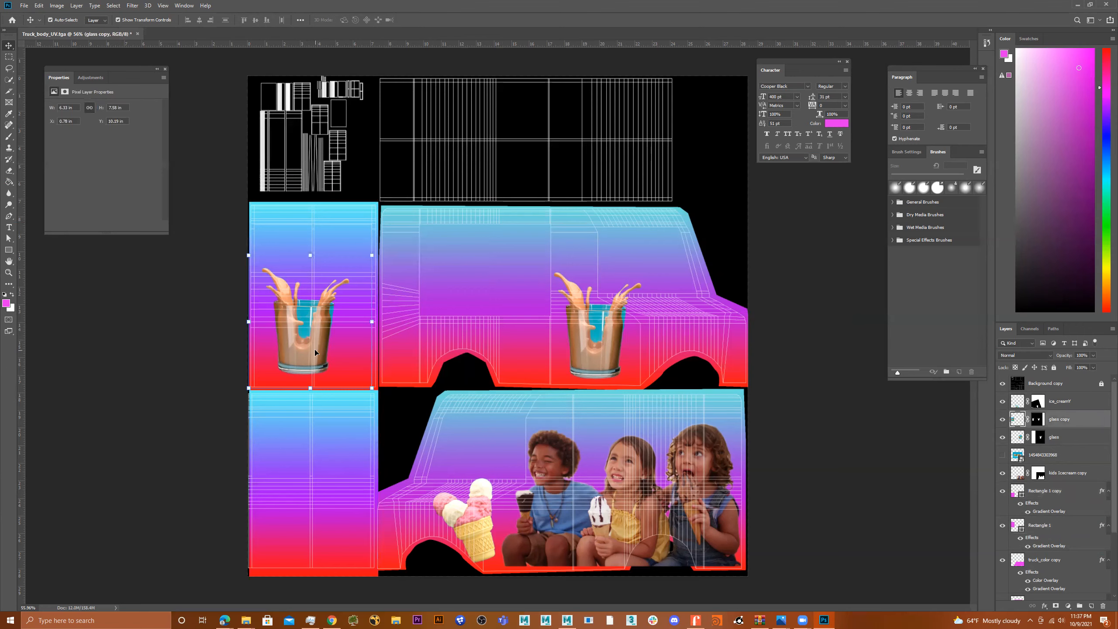
left_click_drag(313, 337, 316, 329)
left_click_drag(374, 249, 426, 210)
left_click_drag(319, 307, 309, 317)
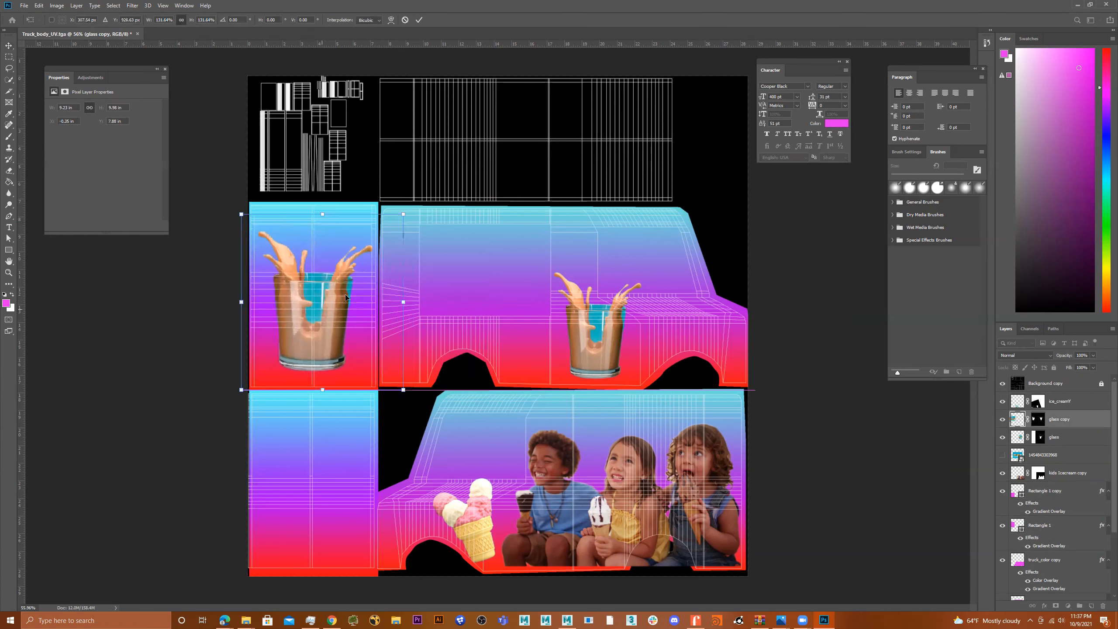
left_click_drag(419, 204, 396, 186)
left_click_drag(315, 294, 322, 303)
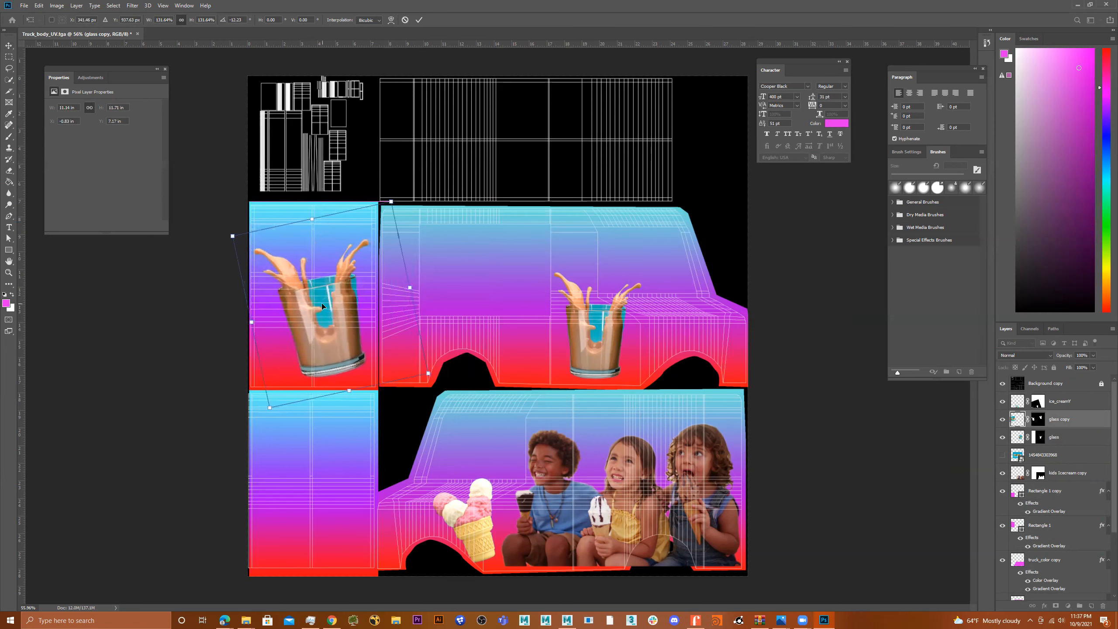
key("Return")
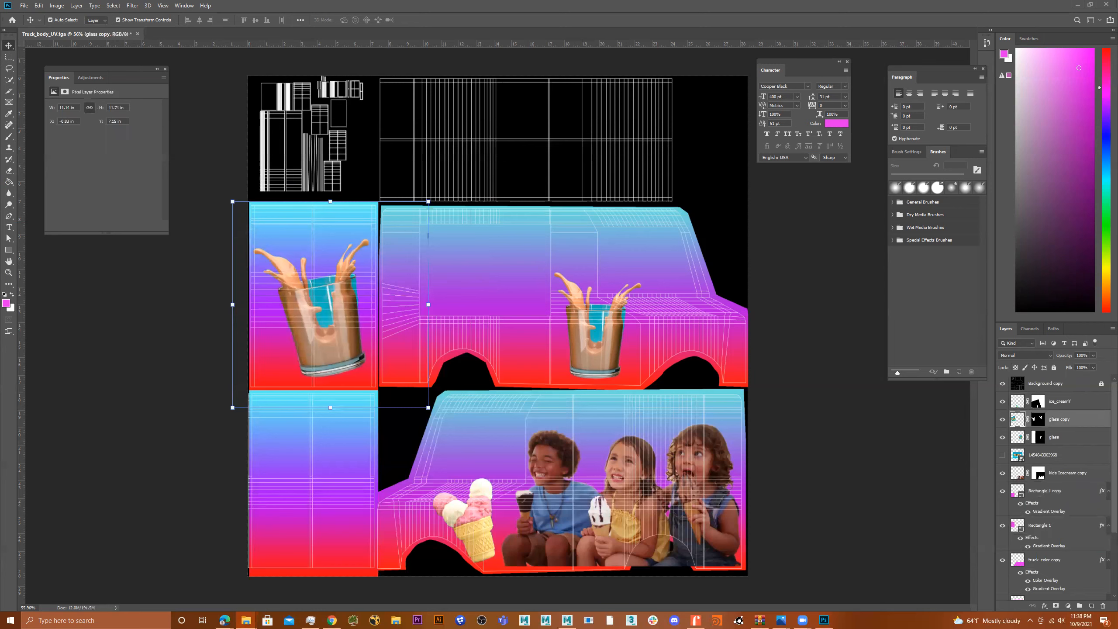
Place the cones image on the upper end panel, scaled to about 70% and tilted clockwise, overlapping the right side of the glass.
left_click_drag(323, 329, 329, 336)
left_click_drag(482, 310, 284, 321)
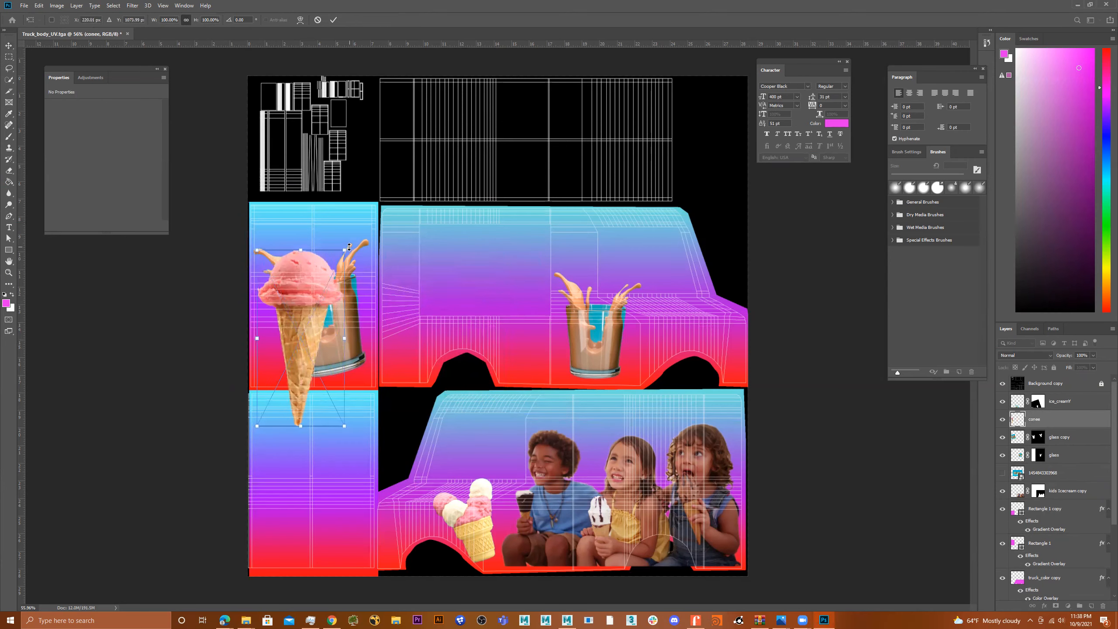
left_click_drag(343, 248, 331, 326)
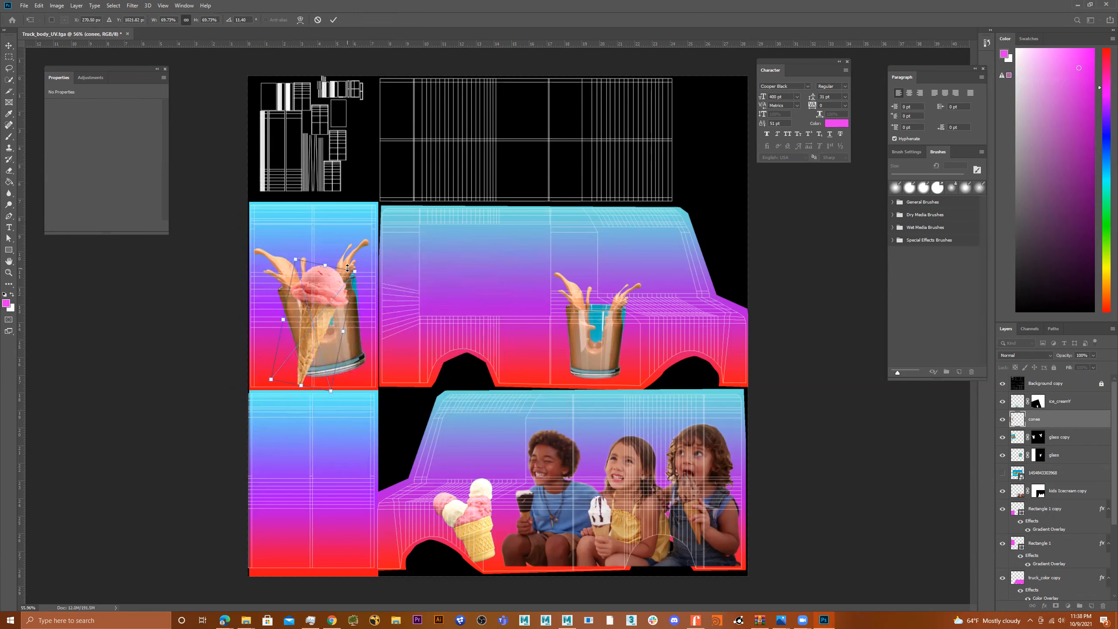
left_click_drag(363, 265, 372, 271)
left_click_drag(328, 325, 345, 328)
key("Return")
Scale the glass copy down to about 69% and place it beside the cone on the upper end panel.
left_click(301, 302)
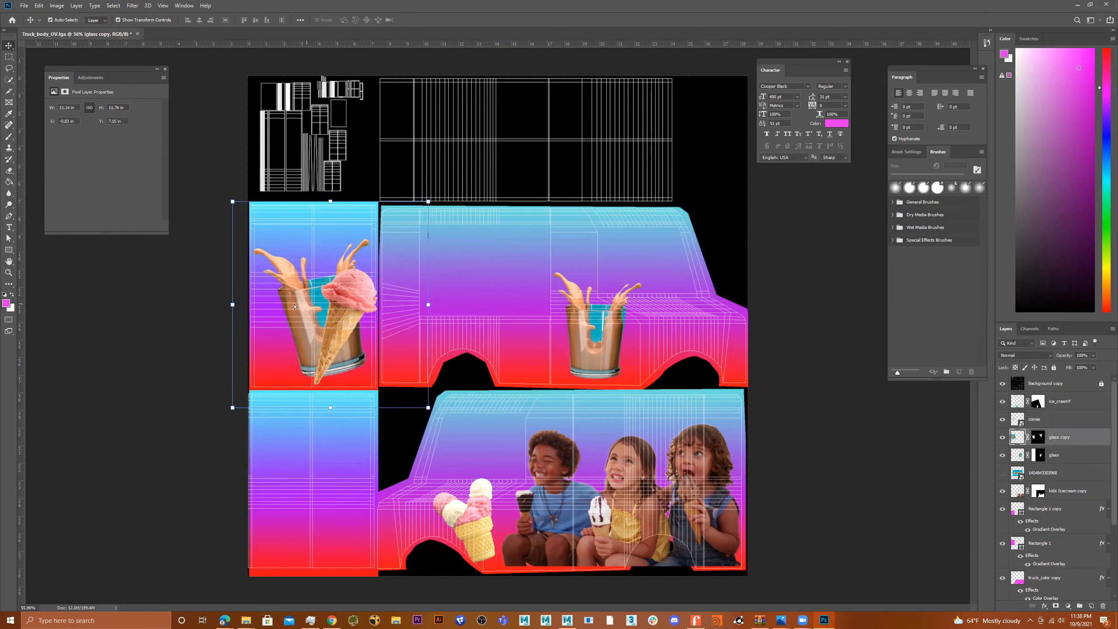
left_click_drag(295, 306, 271, 306)
left_click_drag(404, 201, 348, 247)
left_click_drag(273, 331, 295, 347)
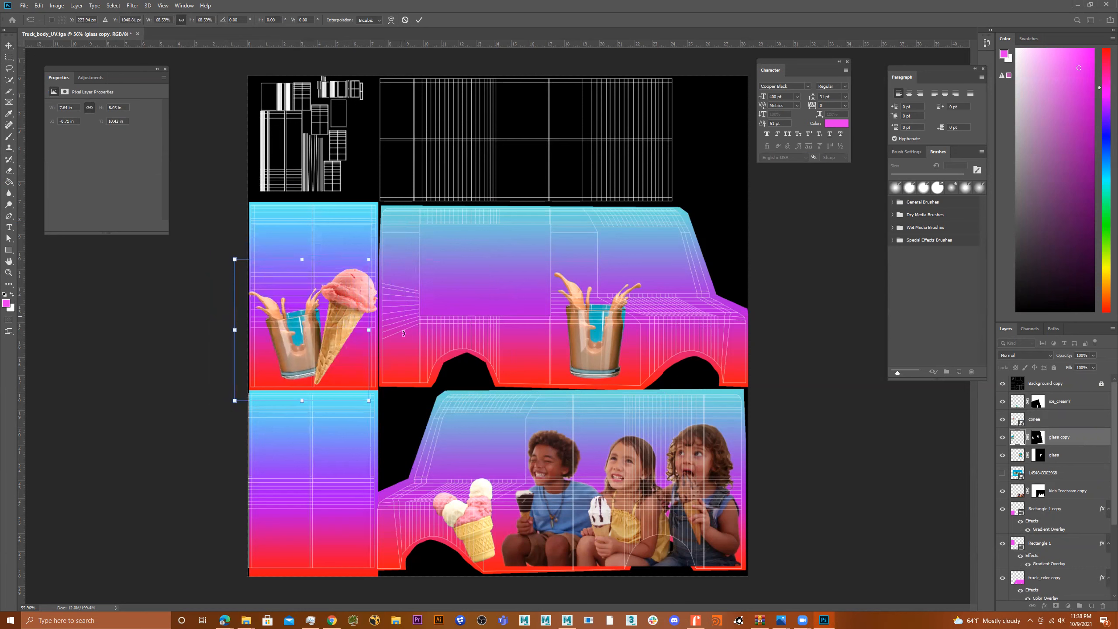
key("Return")
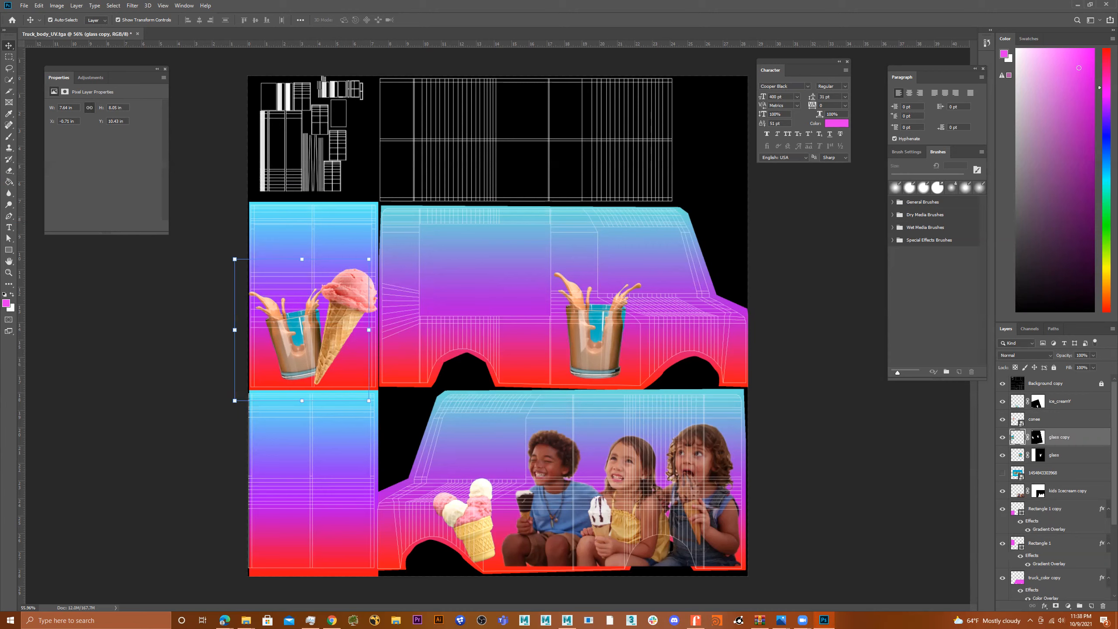
Place the ice cream sundae image, scale it to about 7.5%, and center it in the lower half of the lower end panel.
left_click_drag(504, 372, 342, 467)
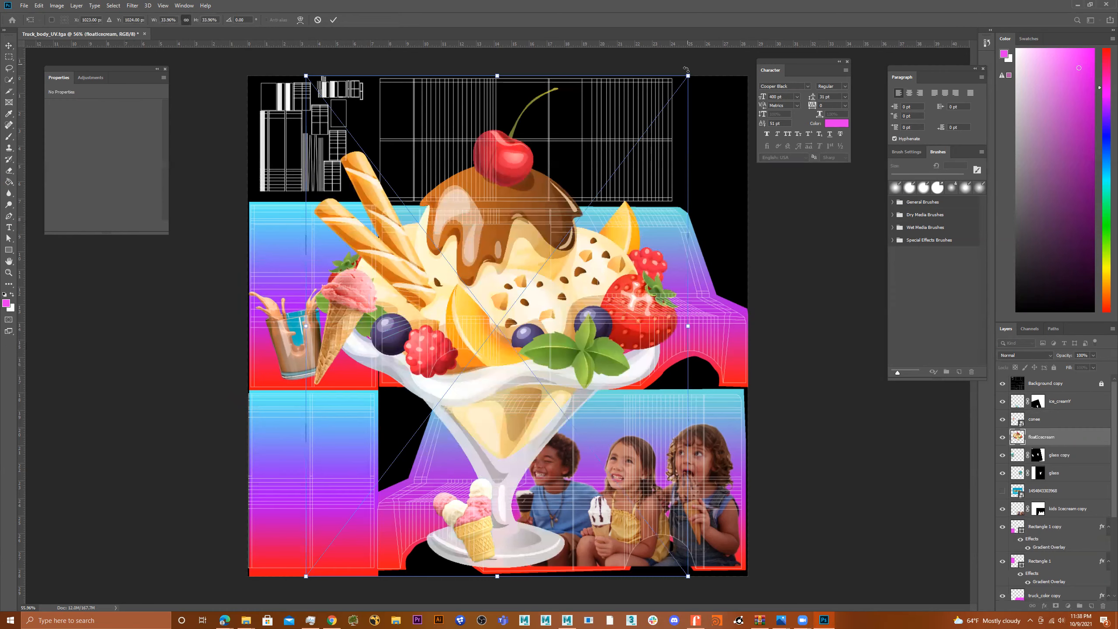
left_click_drag(688, 75, 390, 466)
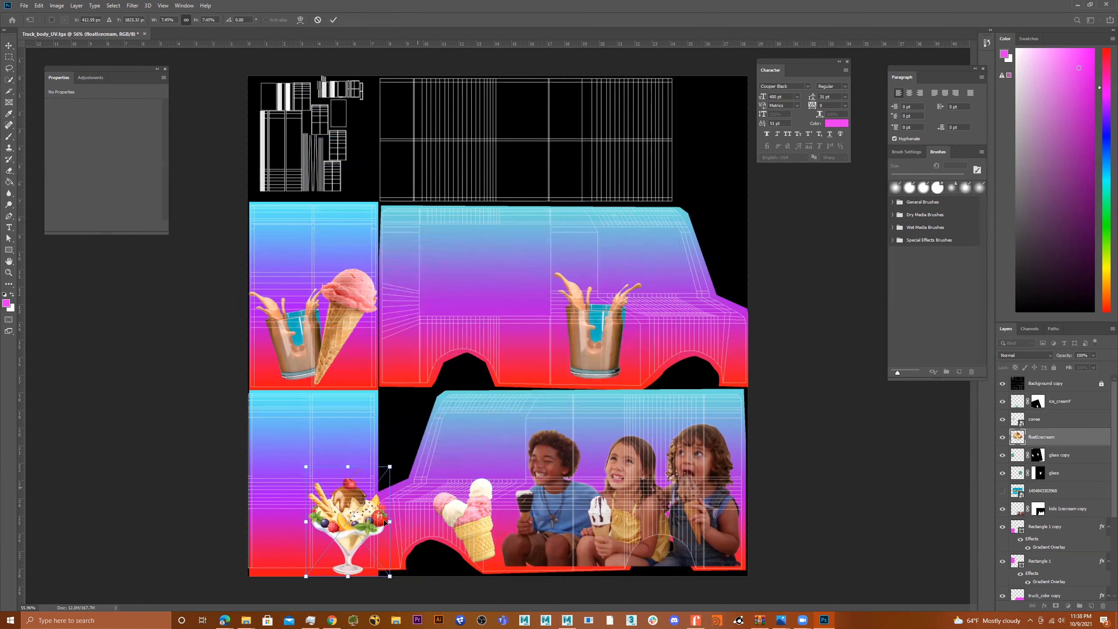
left_click_drag(360, 516, 326, 521)
key("Return")
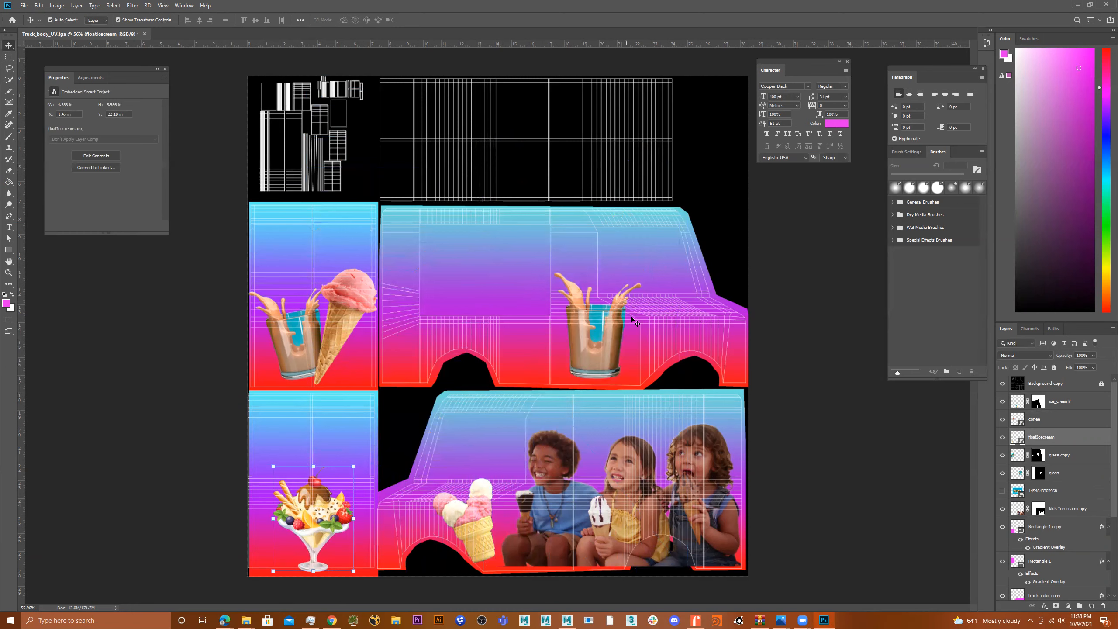
Place the cone-clipart-cute image at the rear of the upper truck side, scaled to about 15.5% and rotated about 22° clockwise.
key("alt+Tab")
left_click_drag(615, 326, 614, 328)
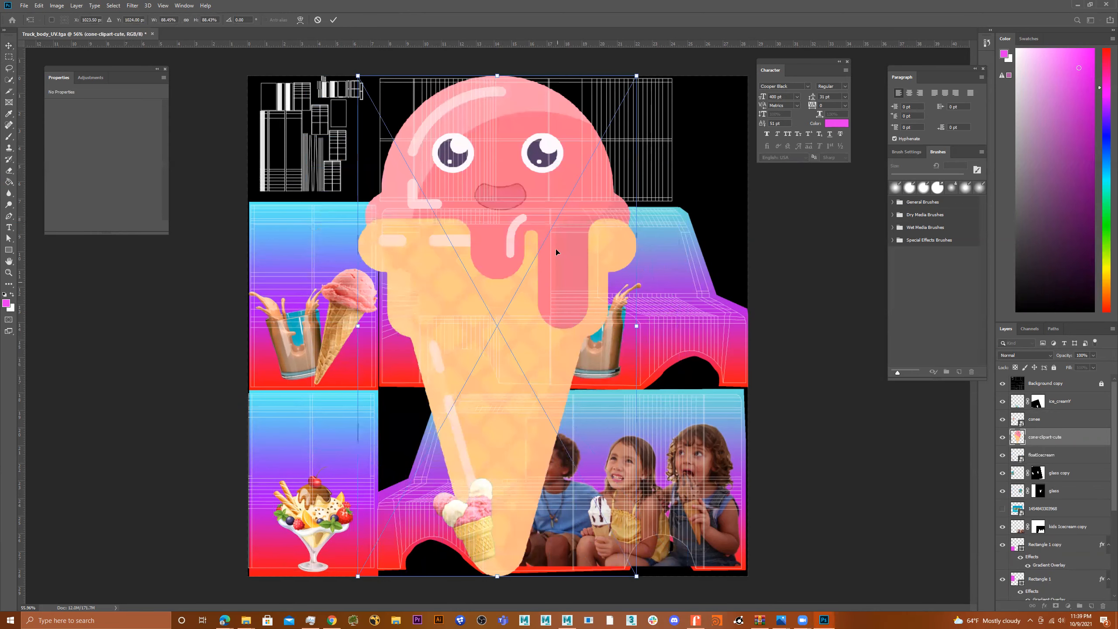
left_click_drag(636, 76, 388, 447)
left_click_drag(381, 504, 356, 307)
left_click_drag(435, 272, 416, 302)
left_click_drag(417, 336, 420, 337)
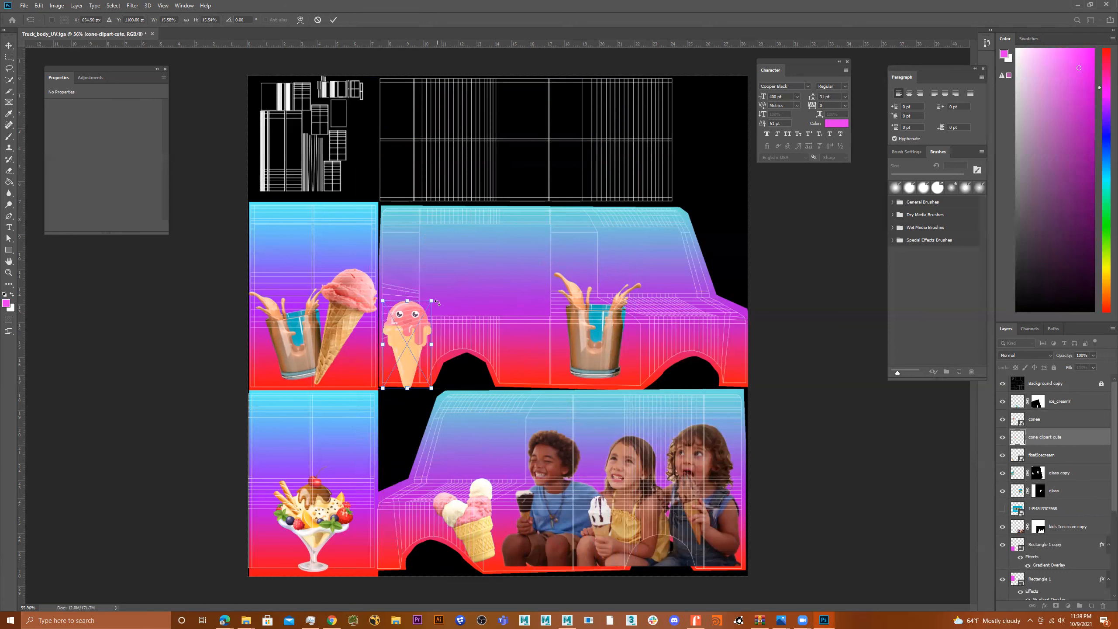
left_click_drag(436, 294, 453, 308)
left_click_drag(405, 341, 412, 356)
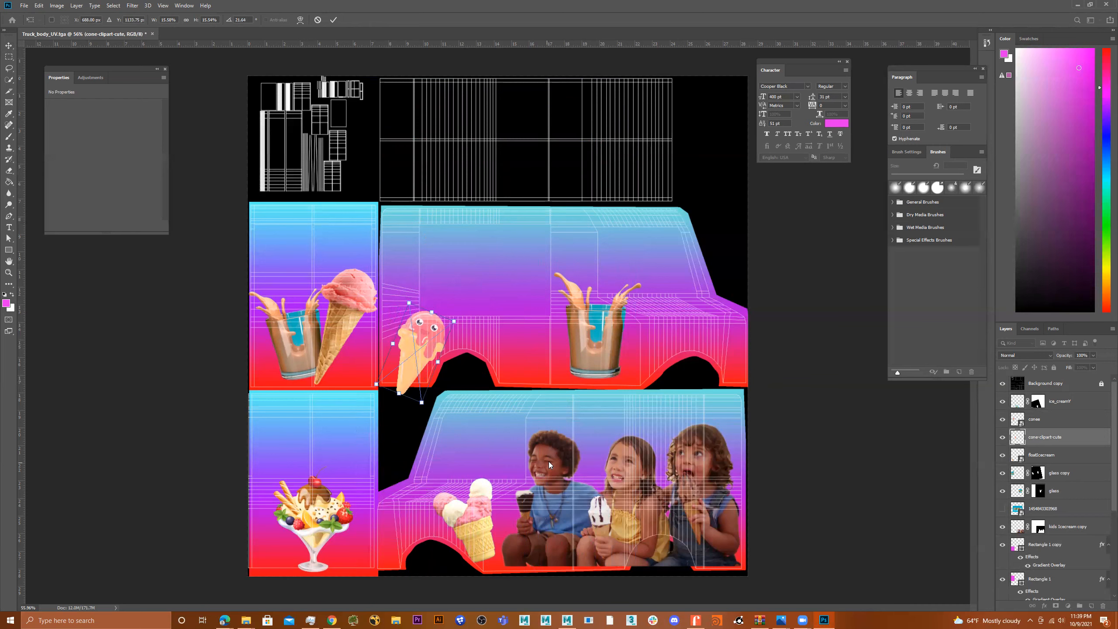
key("Return")
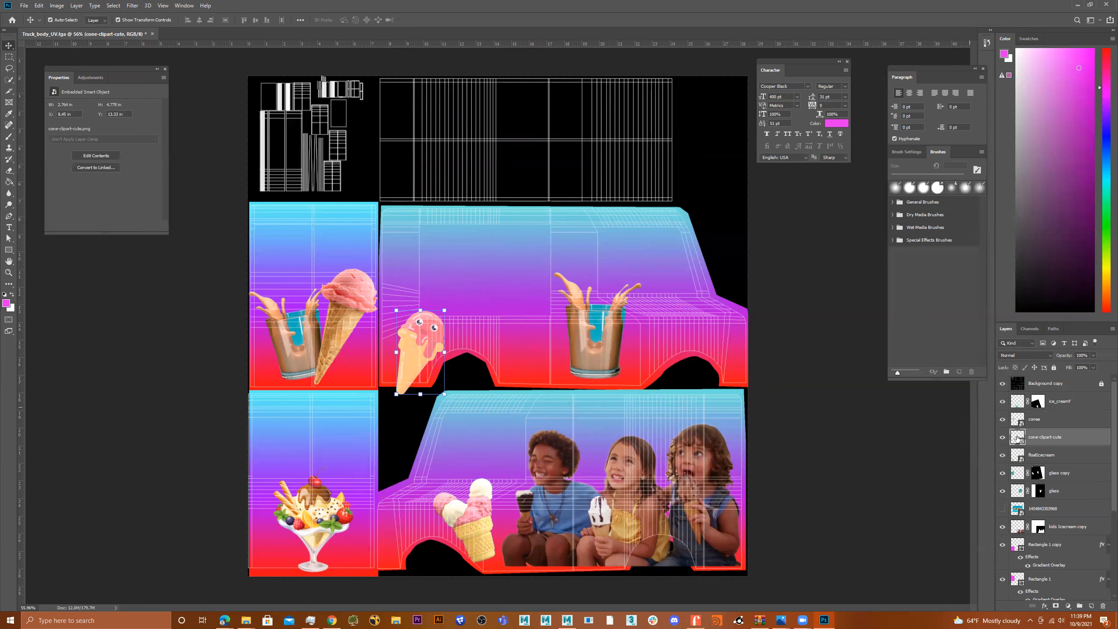
Add a Cooper Black Lorem Ipsum placeholder text layer directly above the ice cream layer and move it over the truck side.
left_click(1018, 404)
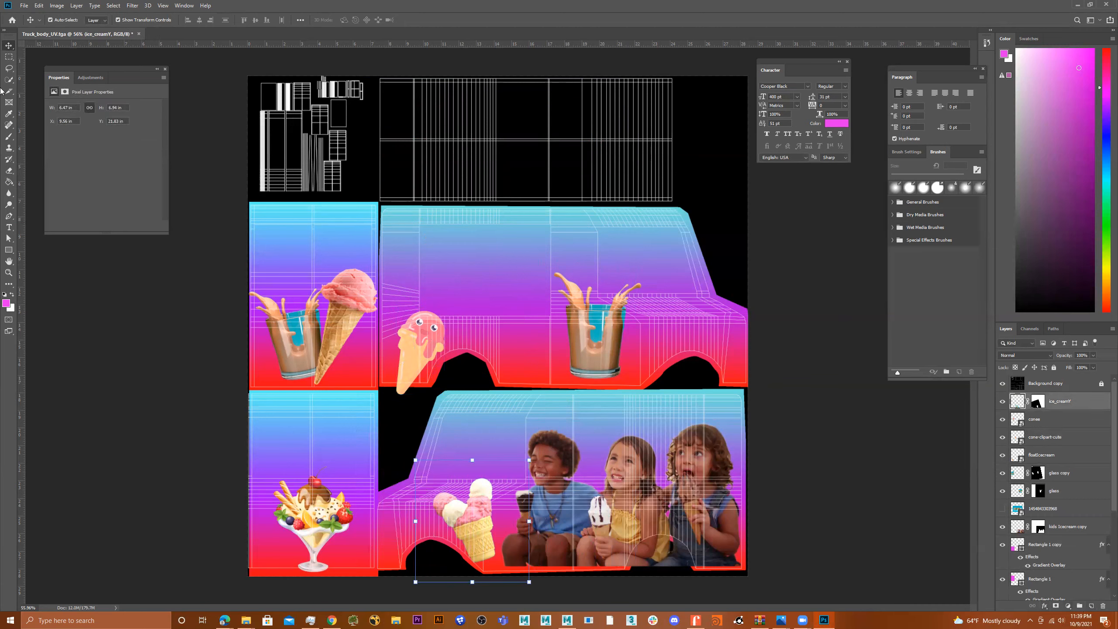
left_click(9, 229)
left_click(386, 254)
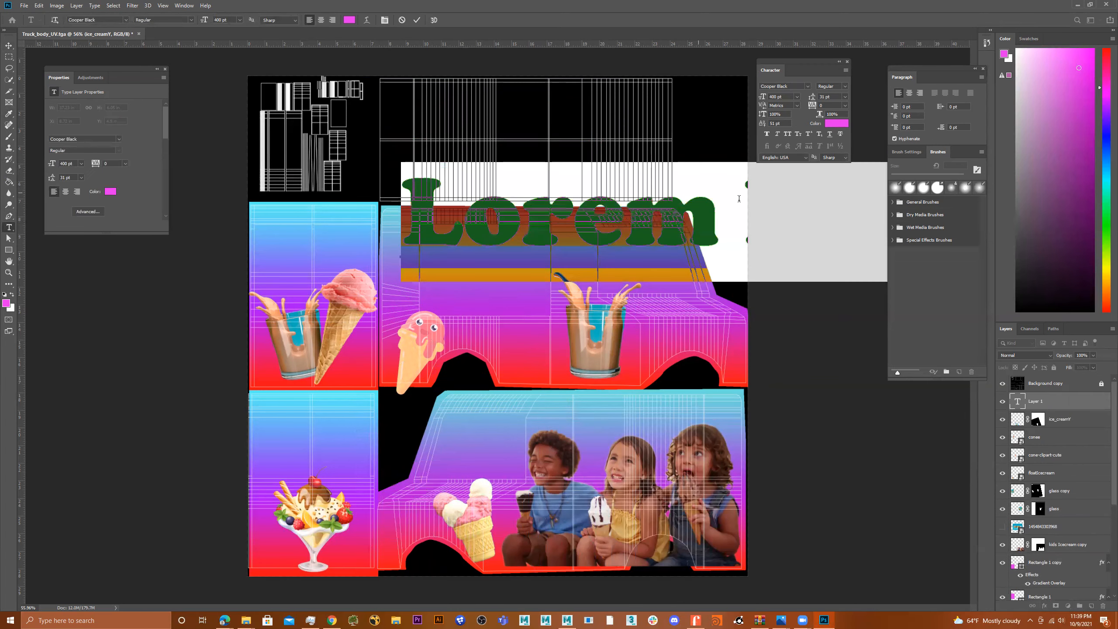
left_click(553, 224)
double_click(553, 225)
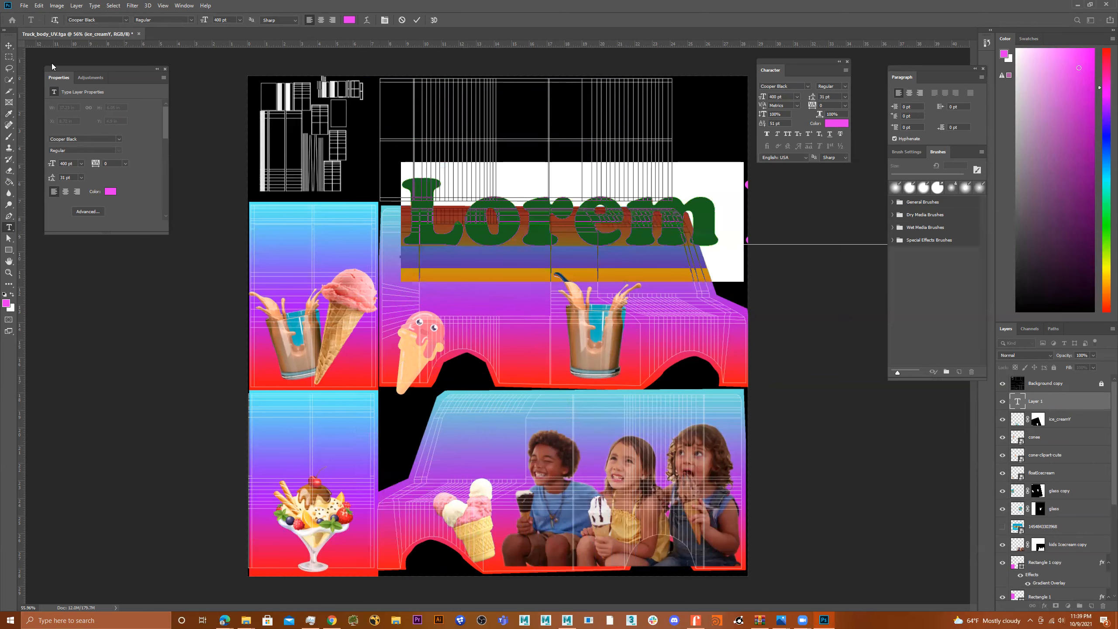
left_click(8, 45)
left_click_drag(553, 239, 376, 321)
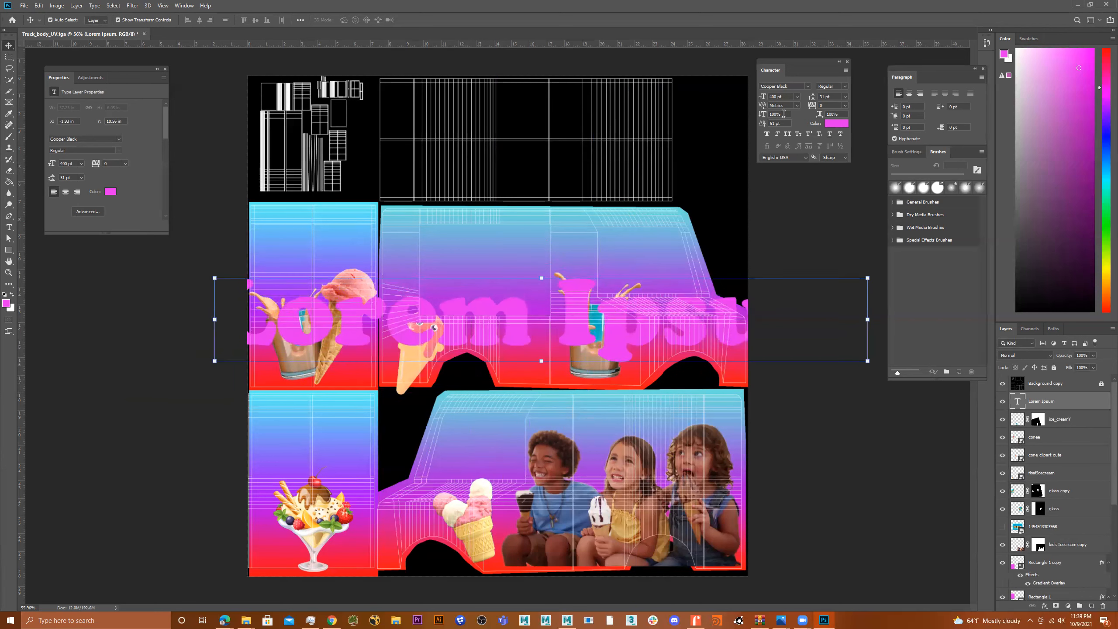
Set the placeholder text size to 200 pt and move the text up onto the black area above the truck.
left_click(785, 96)
type("200")
key("Return")
left_click_drag(471, 340, 591, 162)
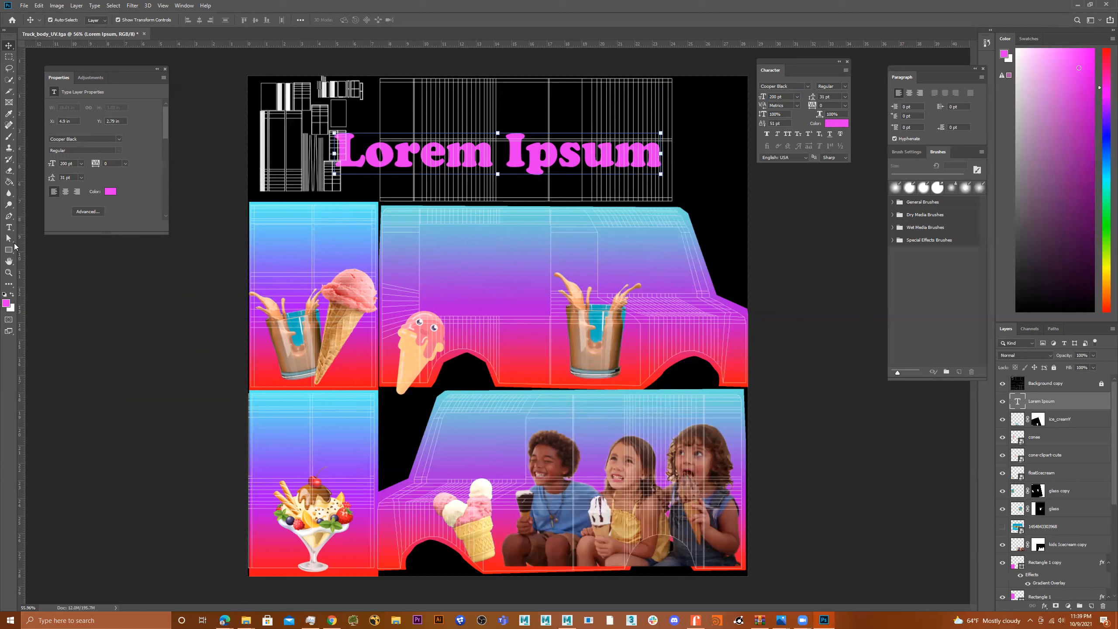
Replace the placeholder text with "I Luvv Ice Cream!!" and shift it left to fit within the canvas.
left_click(9, 228)
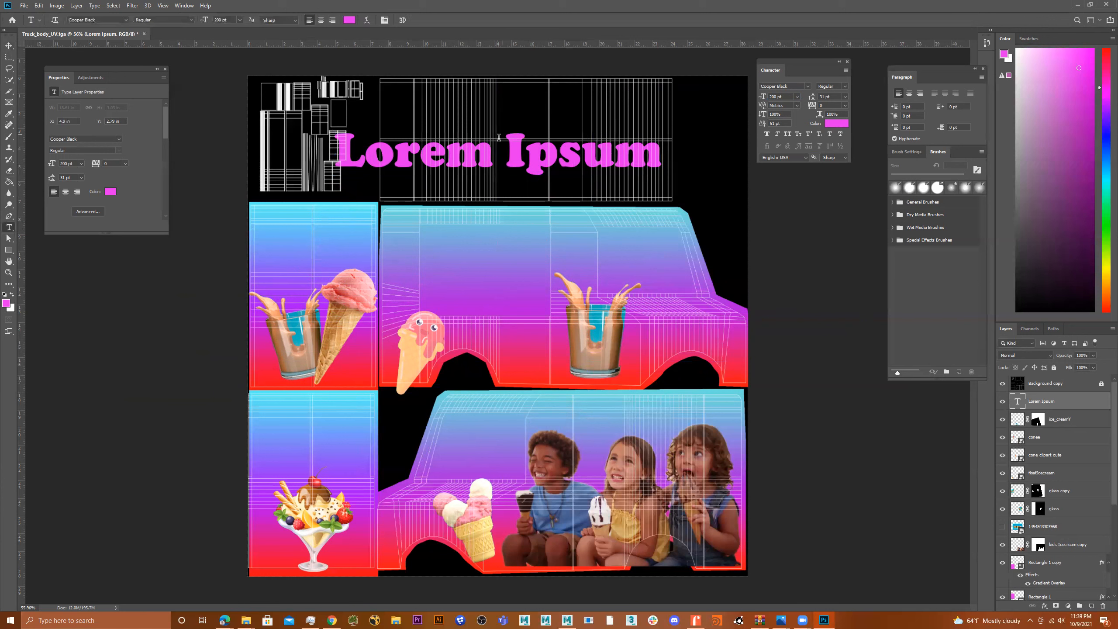
triple_click(431, 152)
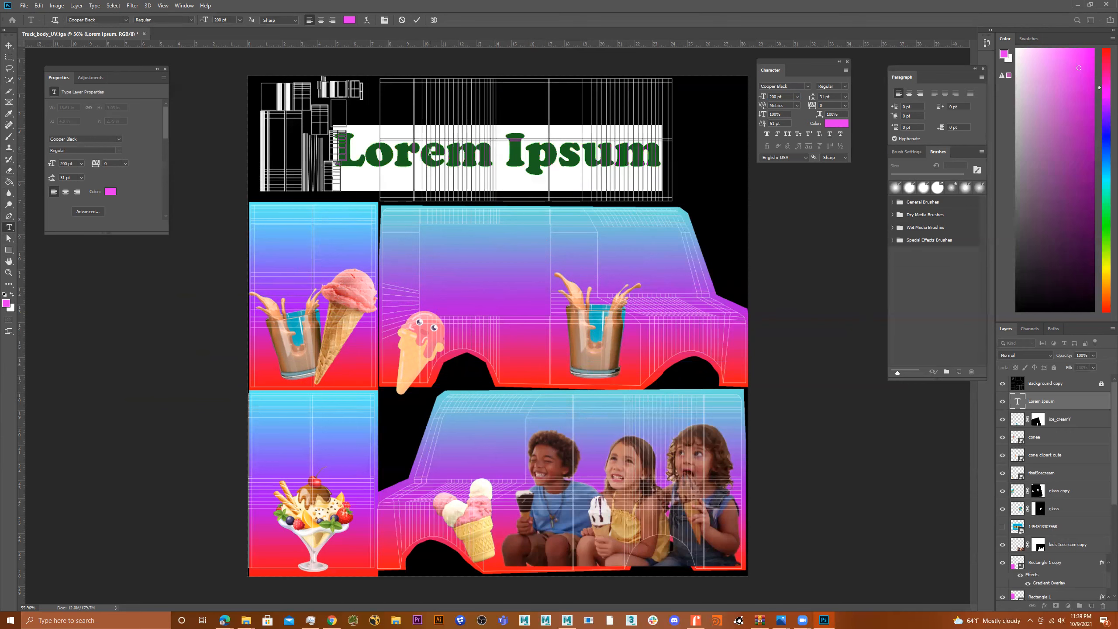
type("I")
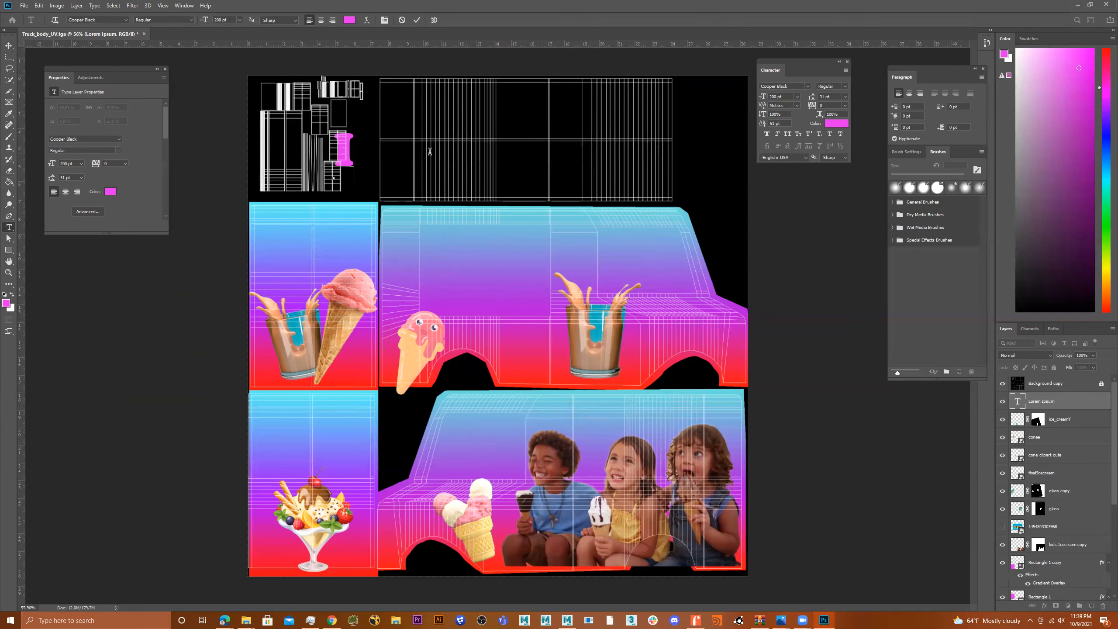
type(" Luv")
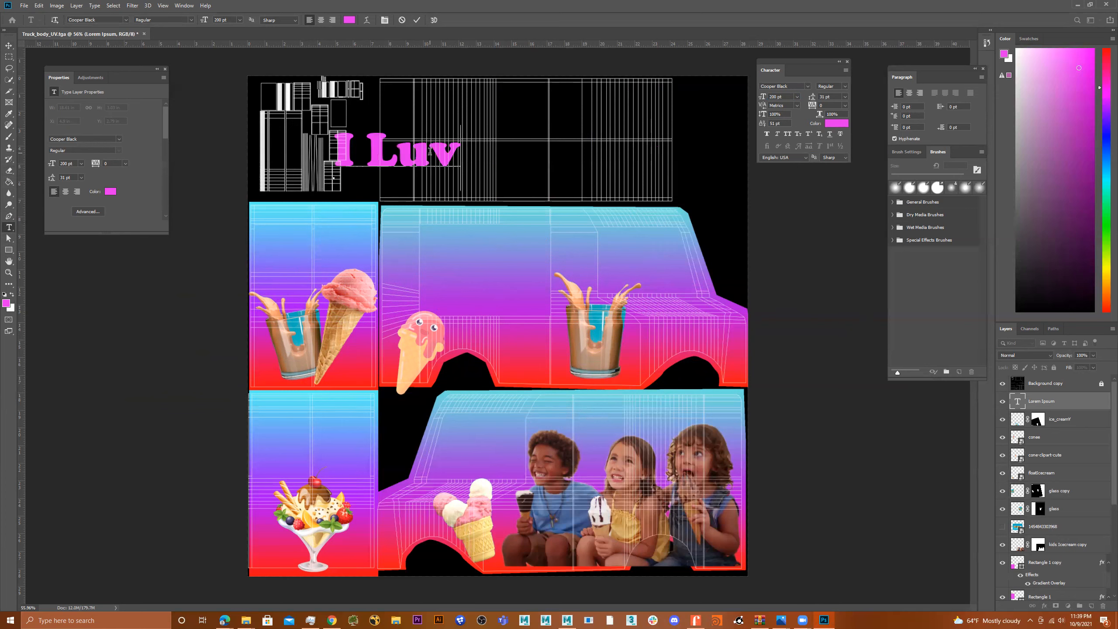
type("v")
type(" Ic")
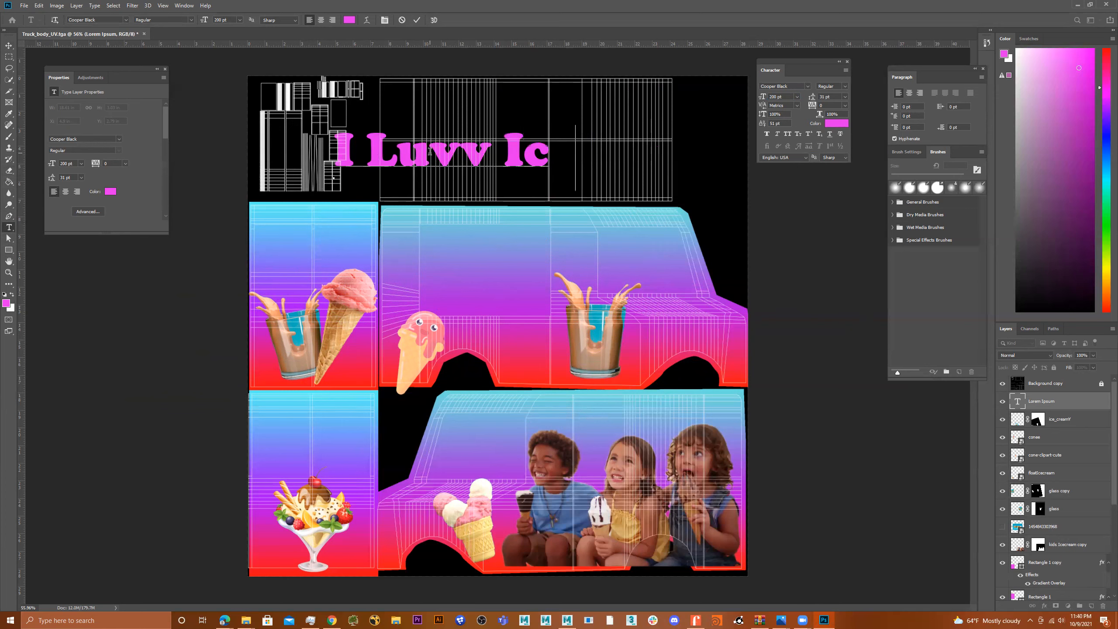
type("e Cream")
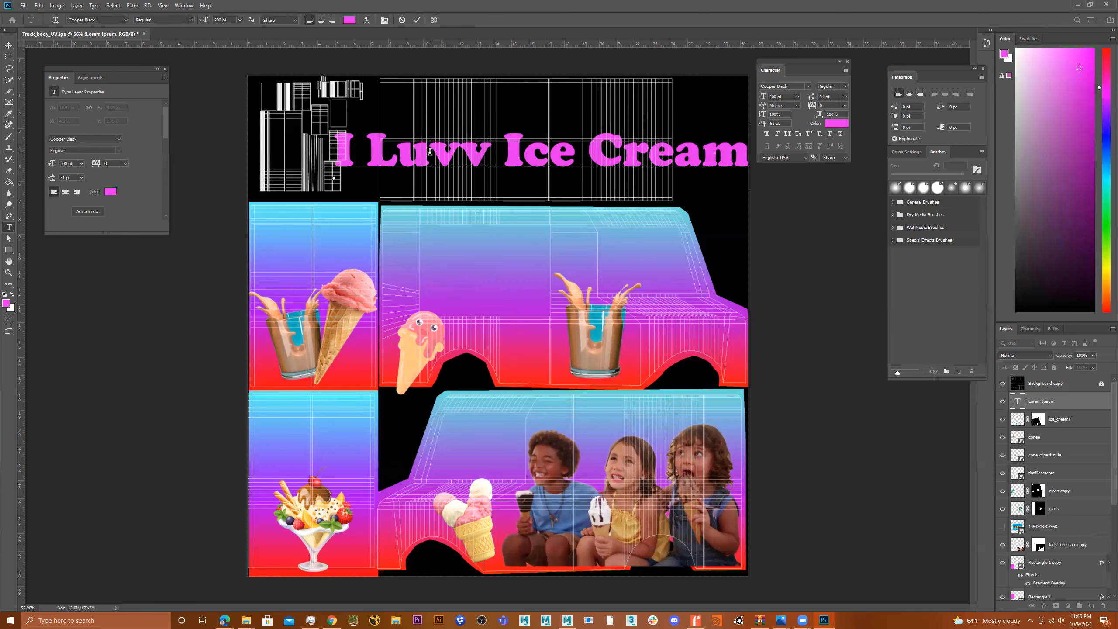
left_click(8, 45)
left_click_drag(501, 150, 444, 154)
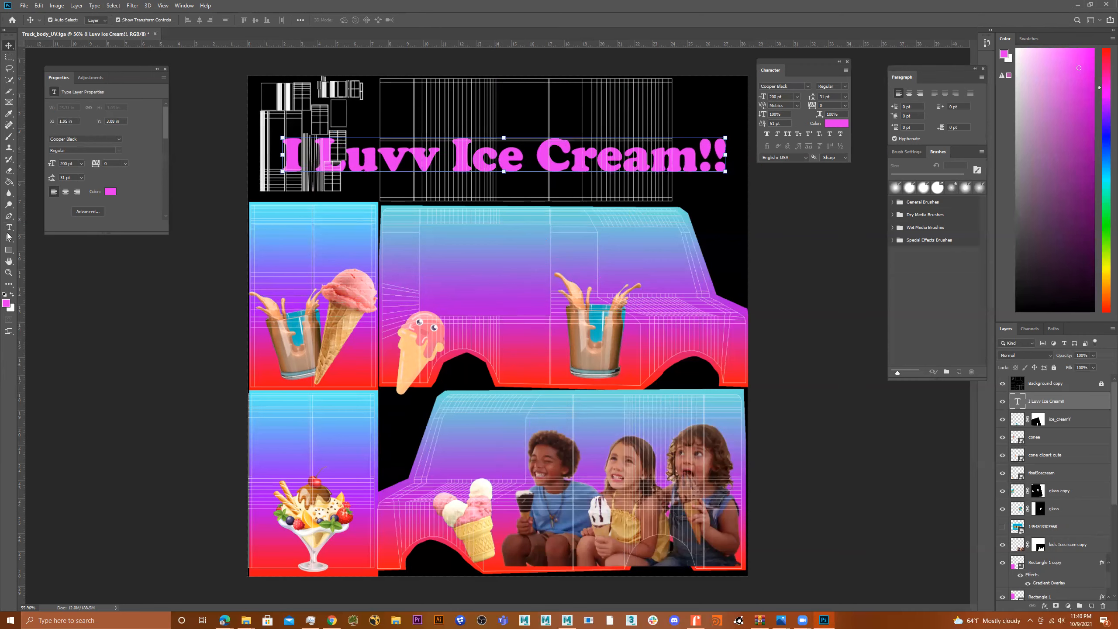
Try breaking the slogan onto a second line before the word Ice, then remove the line break.
left_click(8, 228)
double_click(488, 154)
left_click(449, 147)
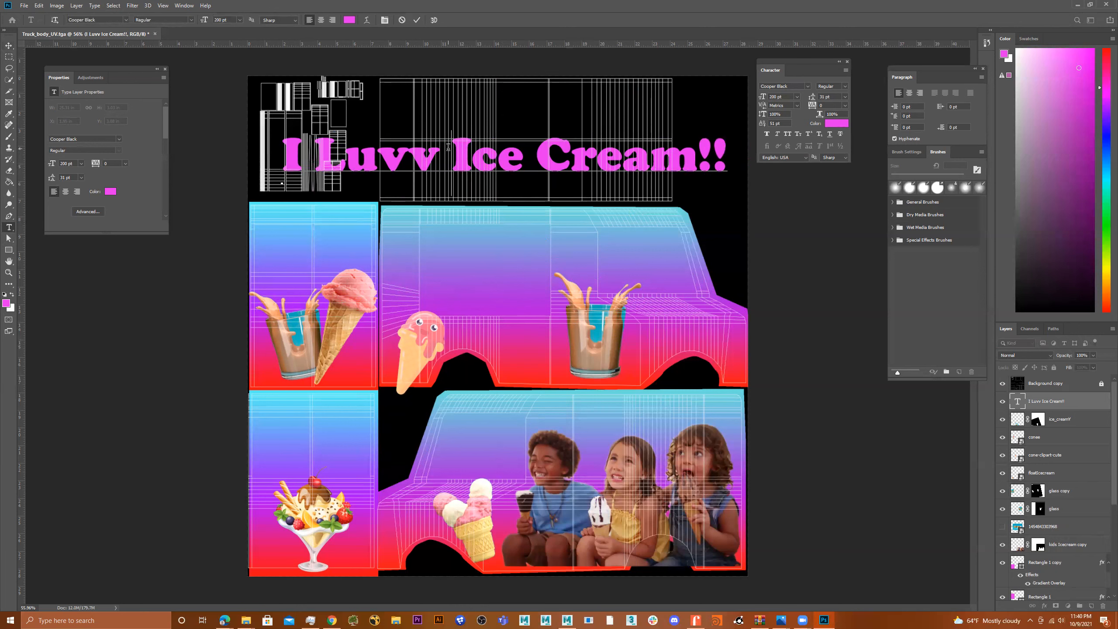
key("Return")
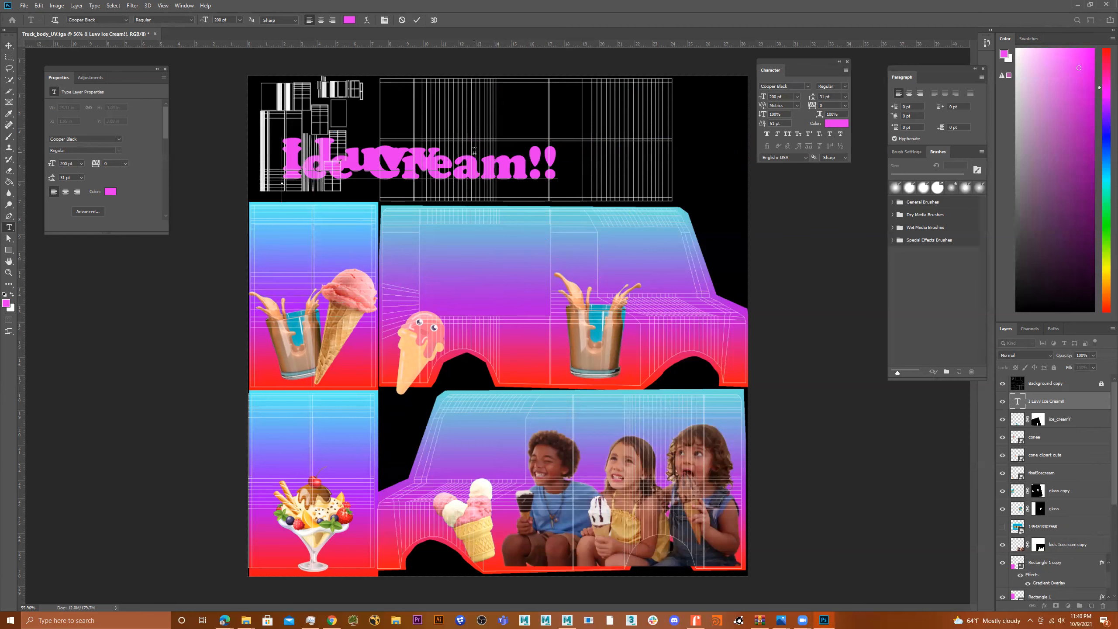
key("BackSpace")
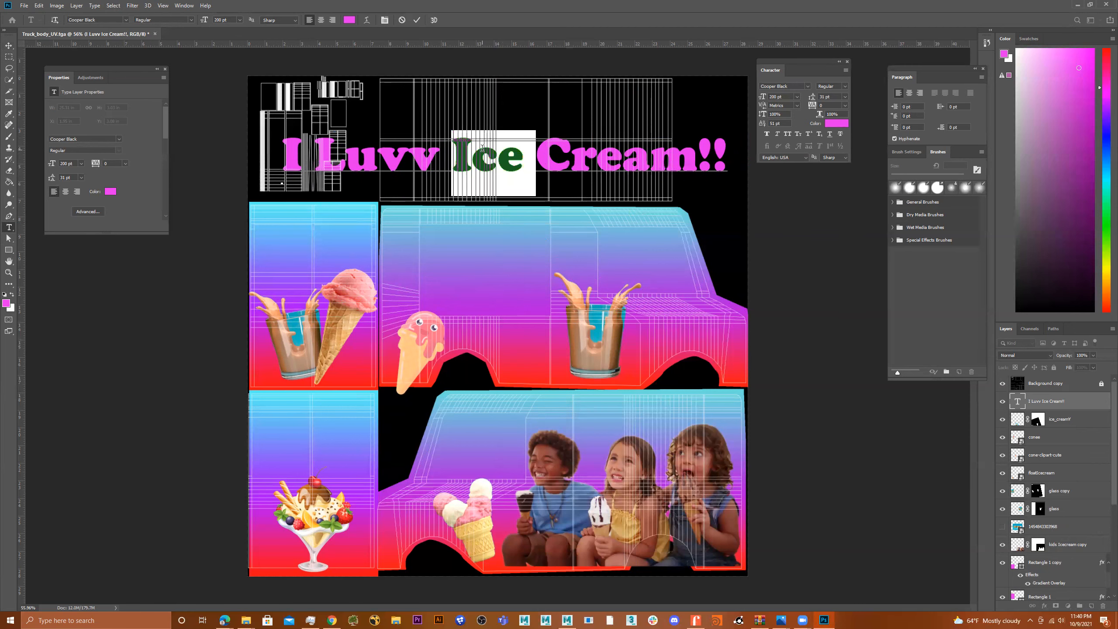
Center-align the whole slogan text and move it back so it fits within the canvas above the truck.
triple_click(489, 154)
left_click(322, 20)
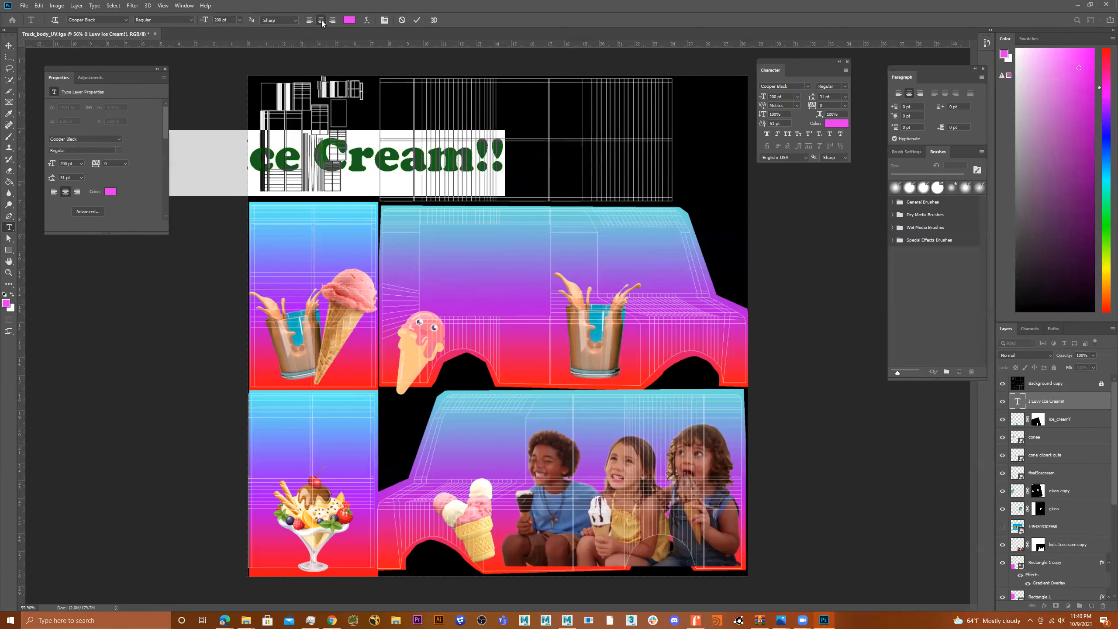
left_click(8, 46)
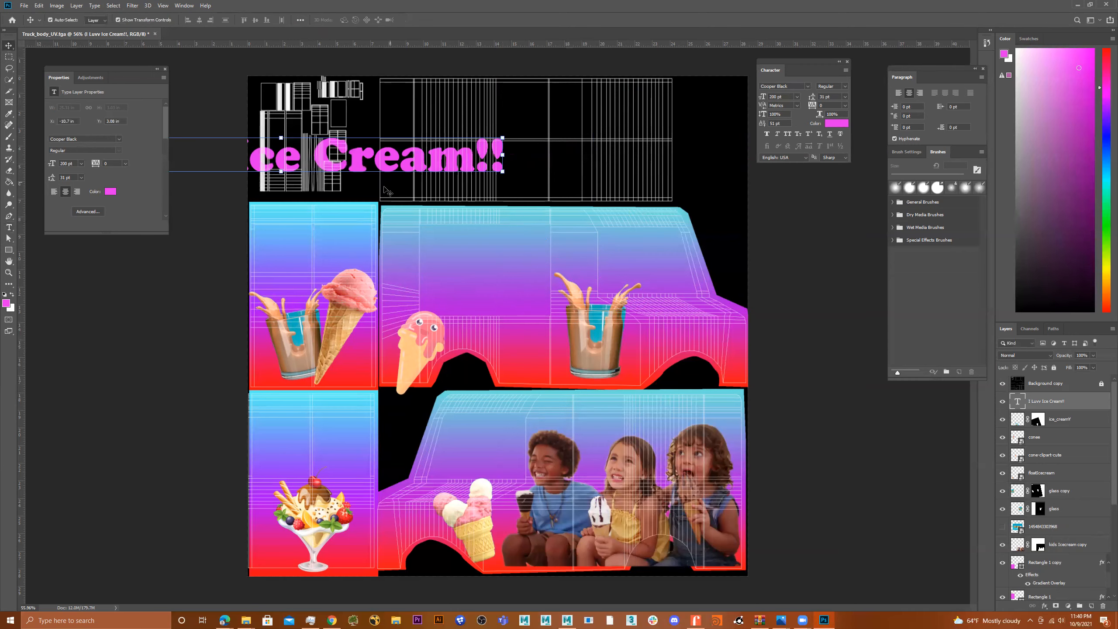
left_click_drag(491, 156, 565, 164)
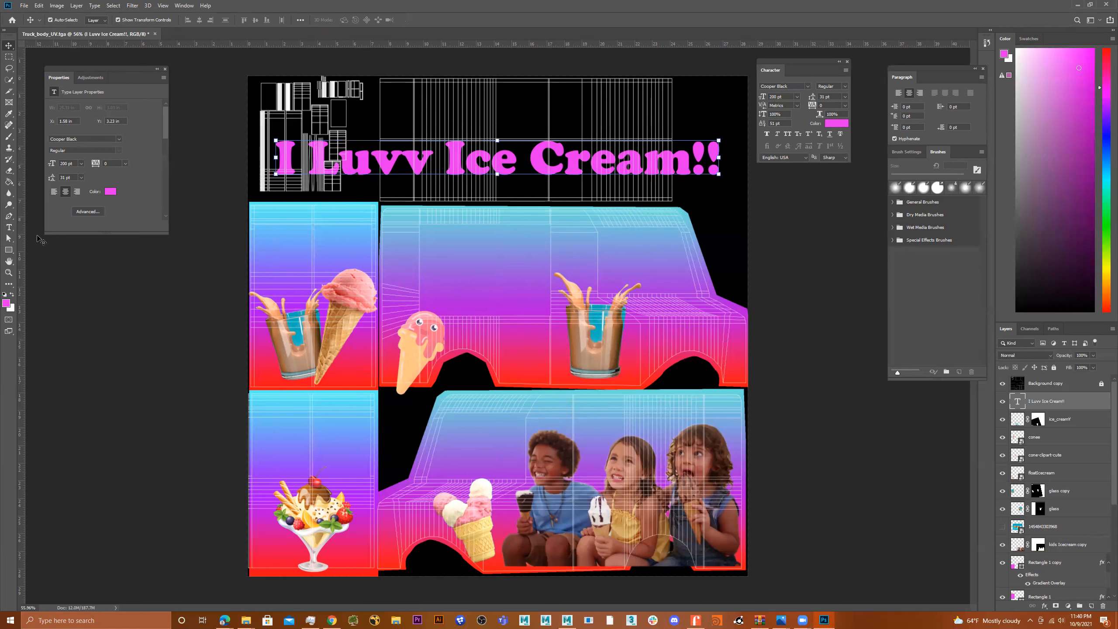
left_click(9, 227)
left_click(455, 160)
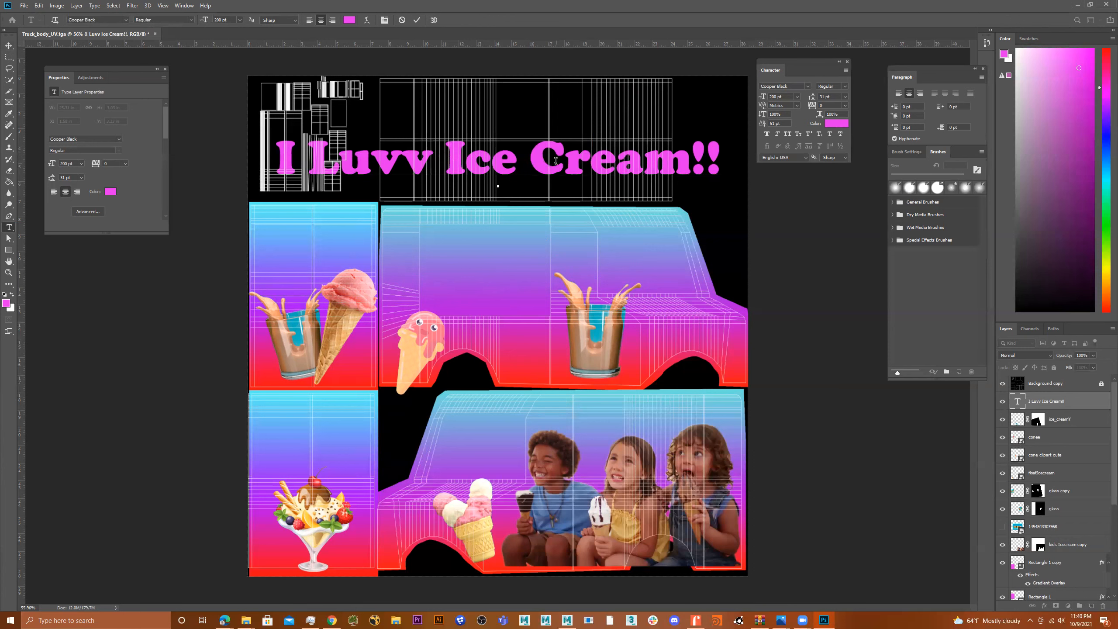
left_click(9, 46)
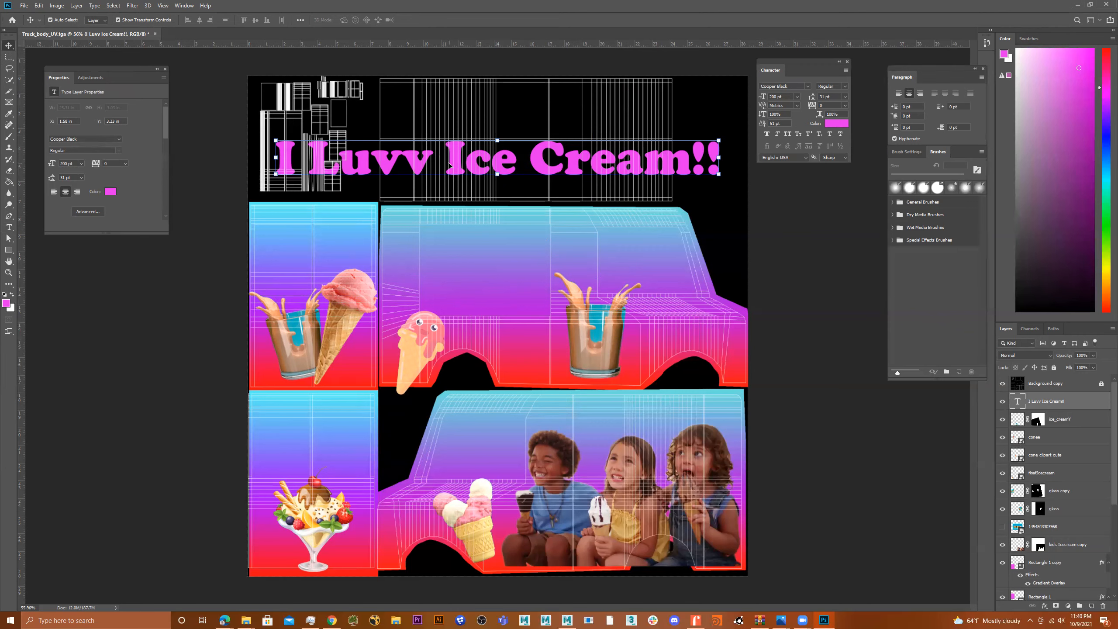
Add a smooth Inner Bevel effect to the slogan layer and raise its depth.
left_click(1043, 607)
left_click(1069, 521)
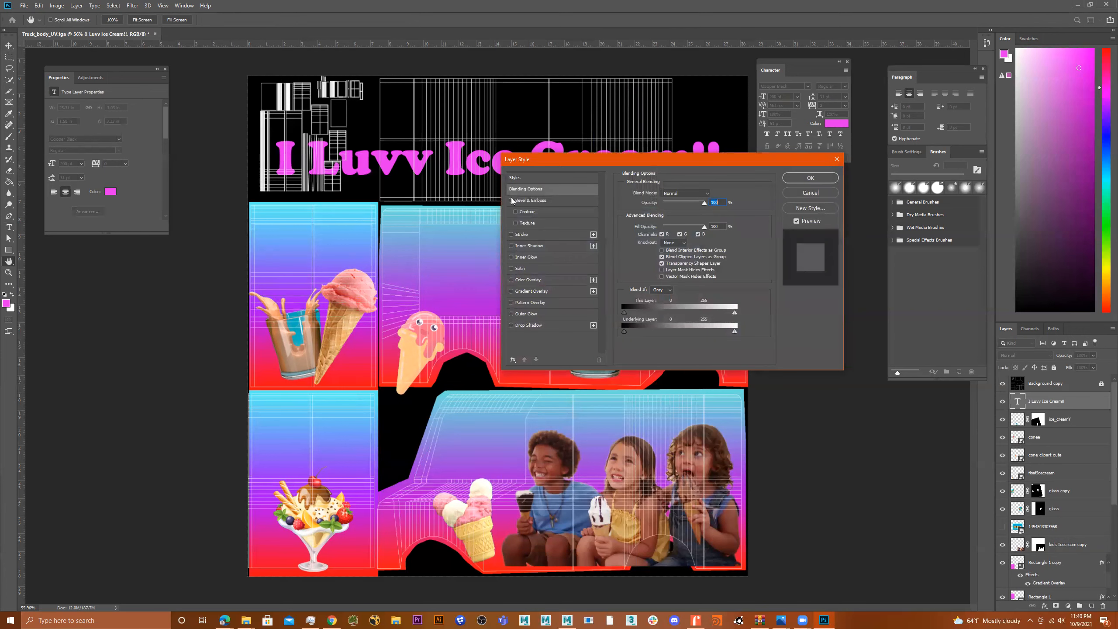
left_click(511, 200)
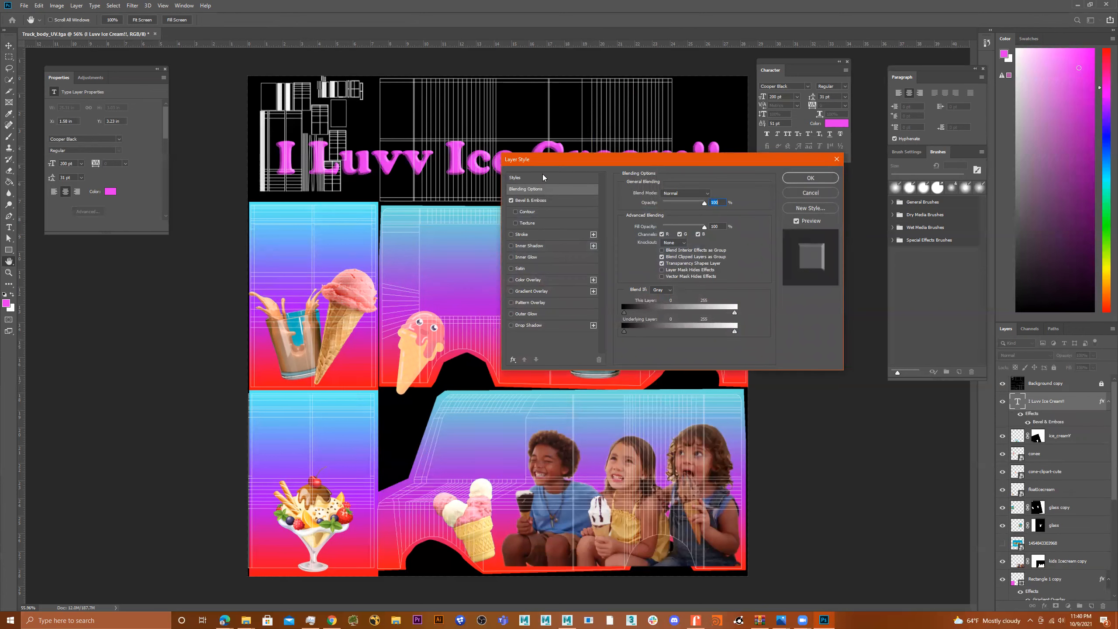
left_click_drag(543, 161, 455, 252)
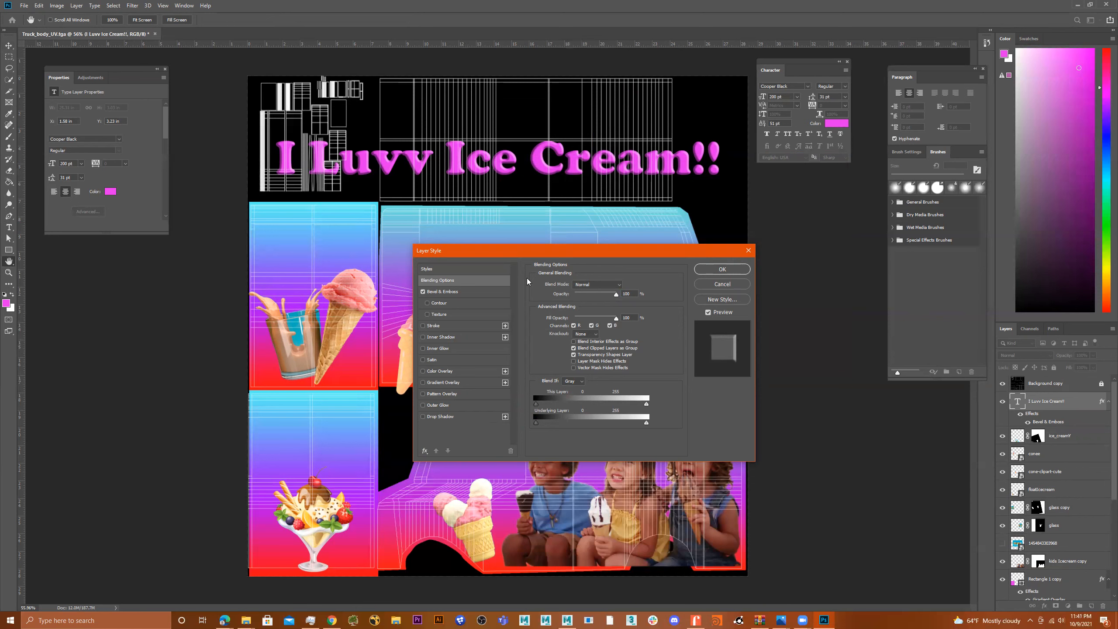
left_click(442, 291)
left_click_drag(575, 304, 640, 308)
mouse_move(572, 321)
left_mouse_down()
mouse_move(600, 322)
mouse_move(569, 319)
mouse_move(583, 334)
left_mouse_up()
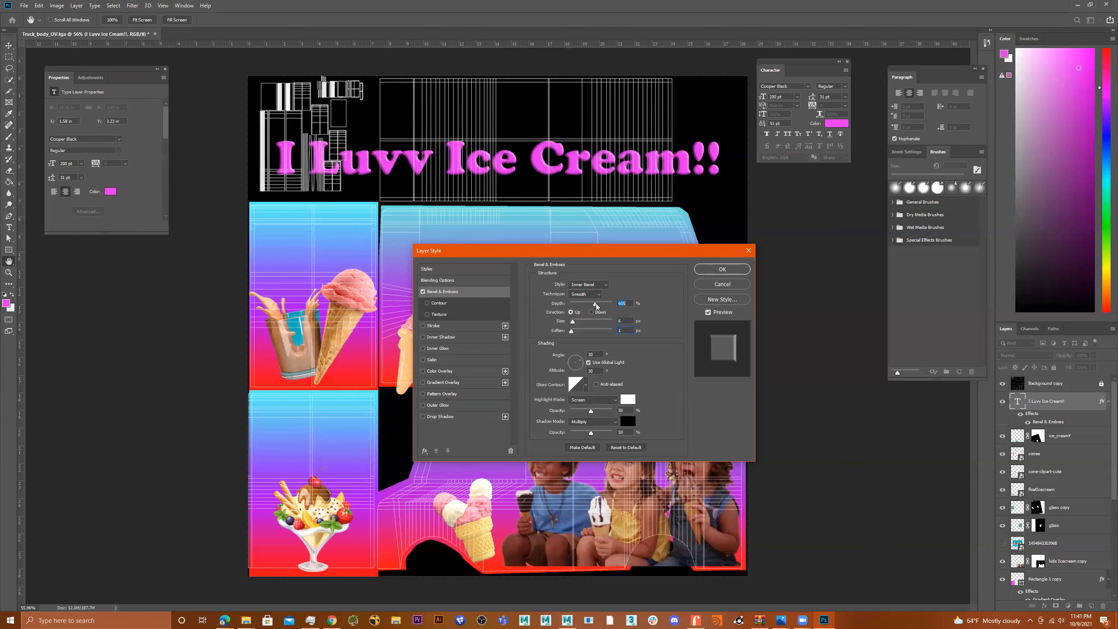
mouse_move(605, 304)
left_mouse_down()
mouse_move(591, 307)
mouse_move(601, 311)
left_mouse_up()
Add a 7 px outside stroke to the slogan in turquoise, #5ce6c7.
left_click(434, 325)
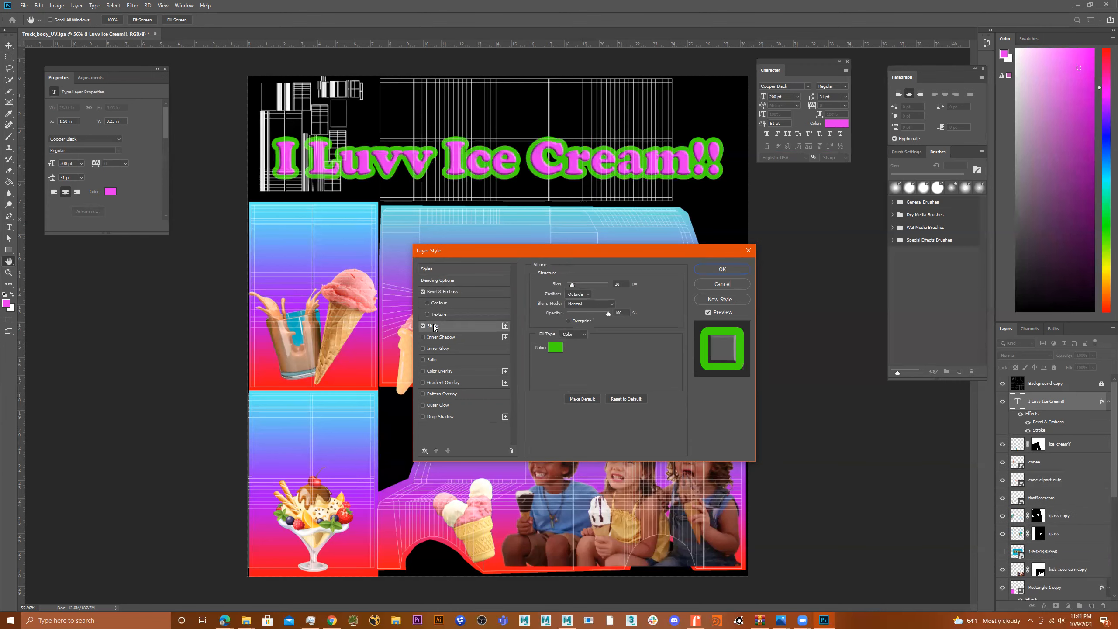
left_click_drag(571, 285, 571, 285)
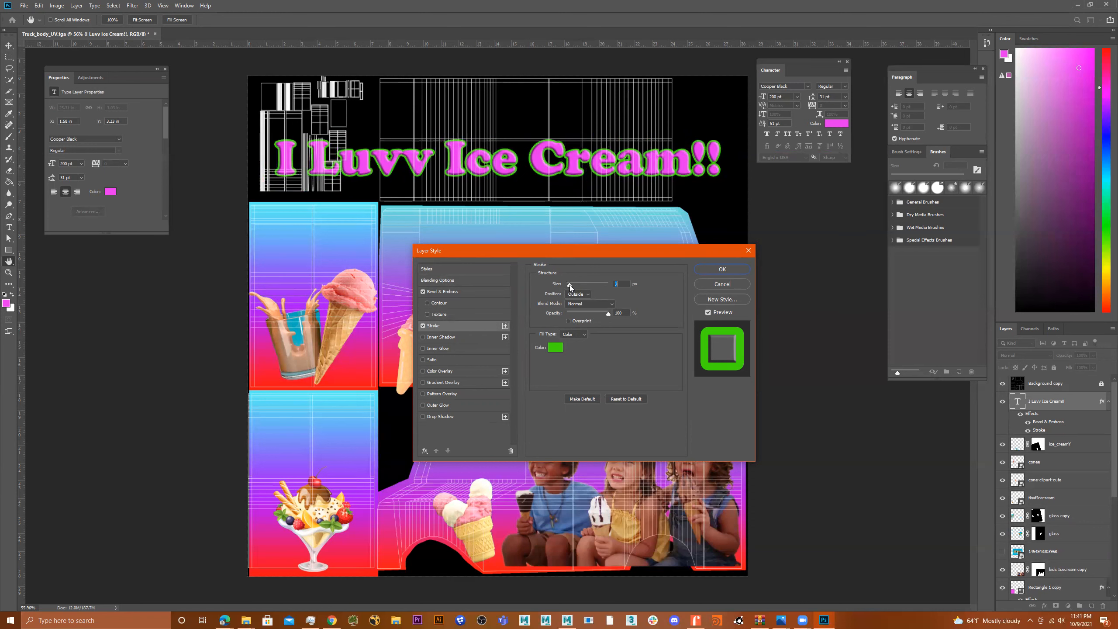
left_click(556, 348)
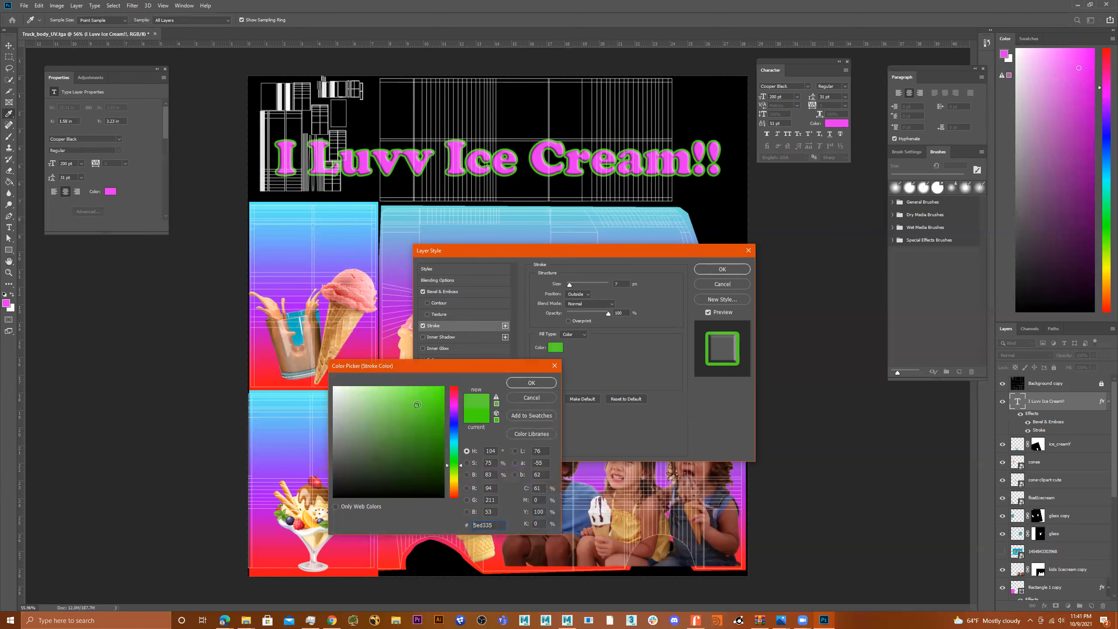
left_click(436, 446)
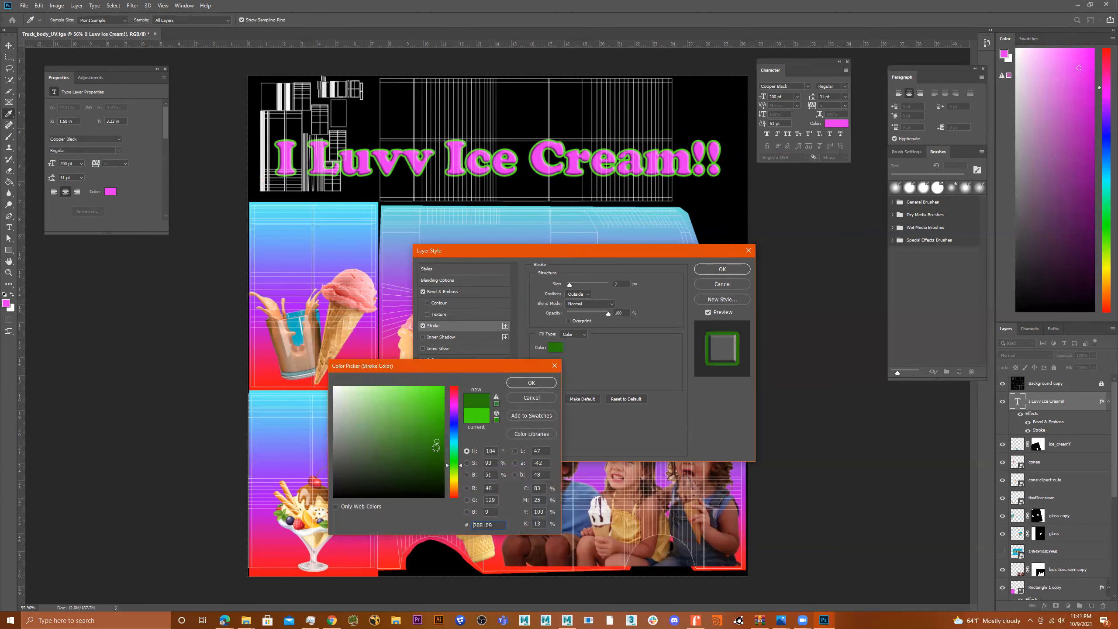
left_click(452, 493)
left_click(437, 437)
left_click(436, 386)
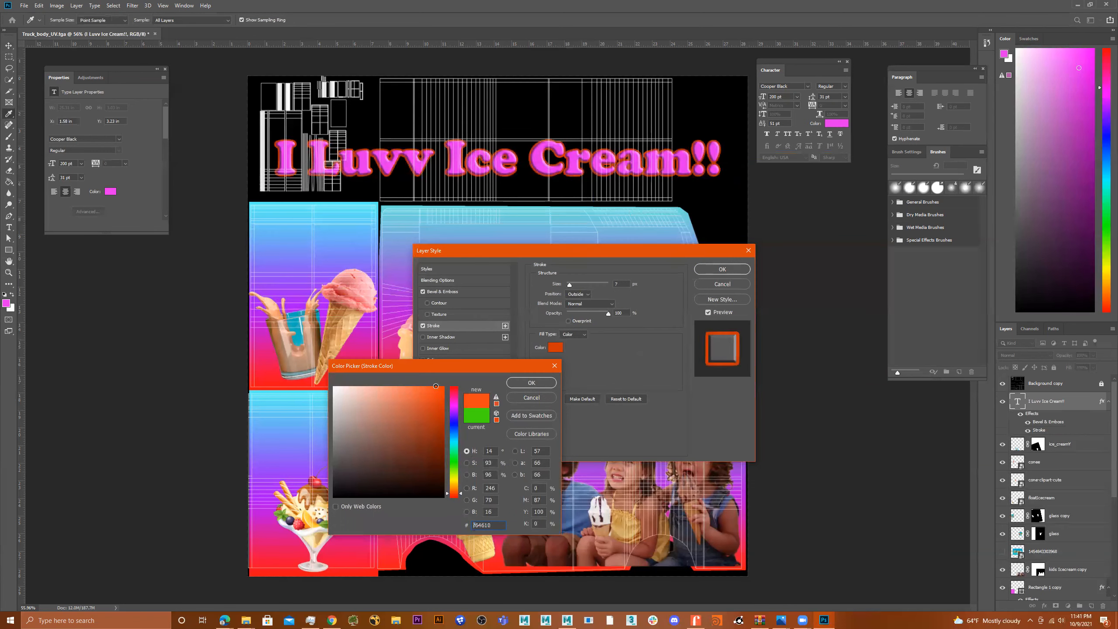
left_click(455, 392)
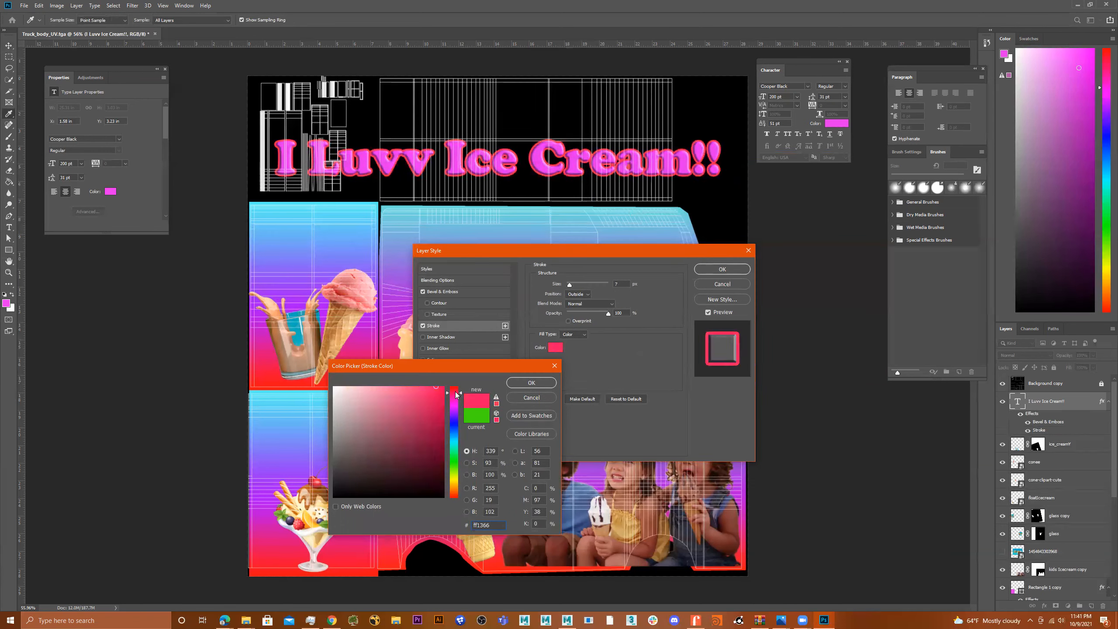
mouse_move(437, 391)
left_mouse_down()
mouse_move(438, 427)
mouse_move(454, 442)
mouse_move(400, 397)
left_mouse_up()
left_click(453, 452)
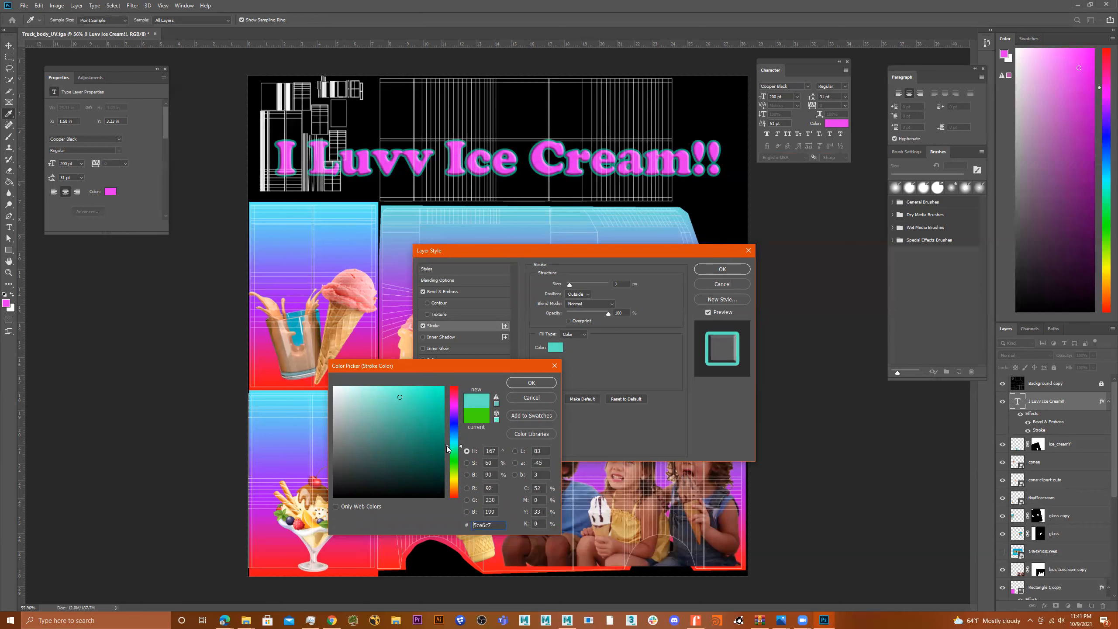
left_click(526, 383)
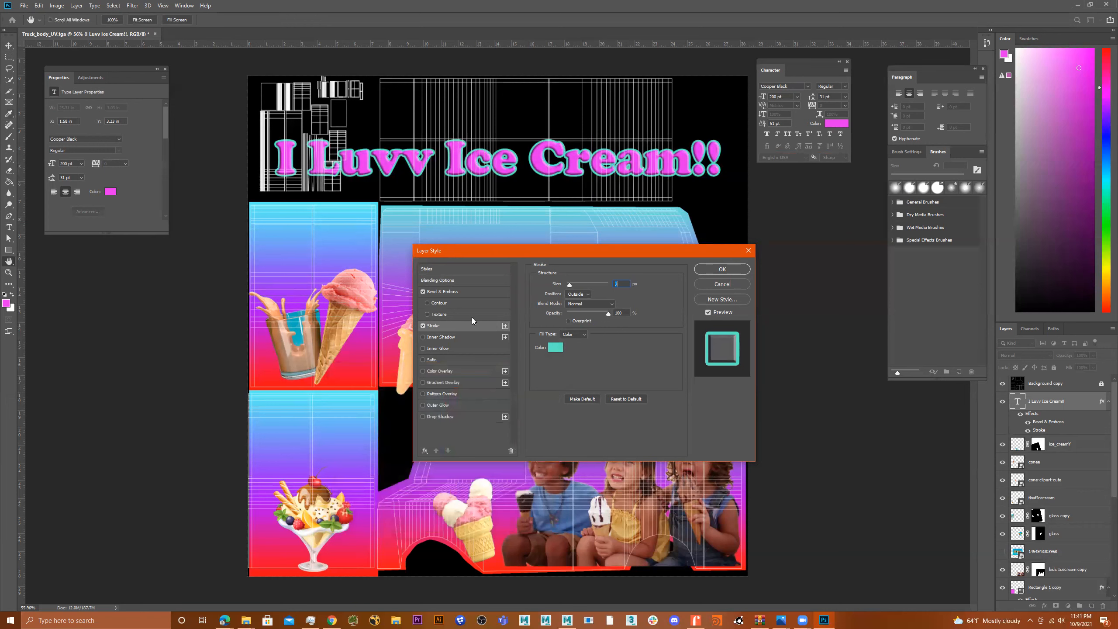
Add an Inner Shadow to the slogan with 64% opacity and a shorter distance.
left_click(450, 337)
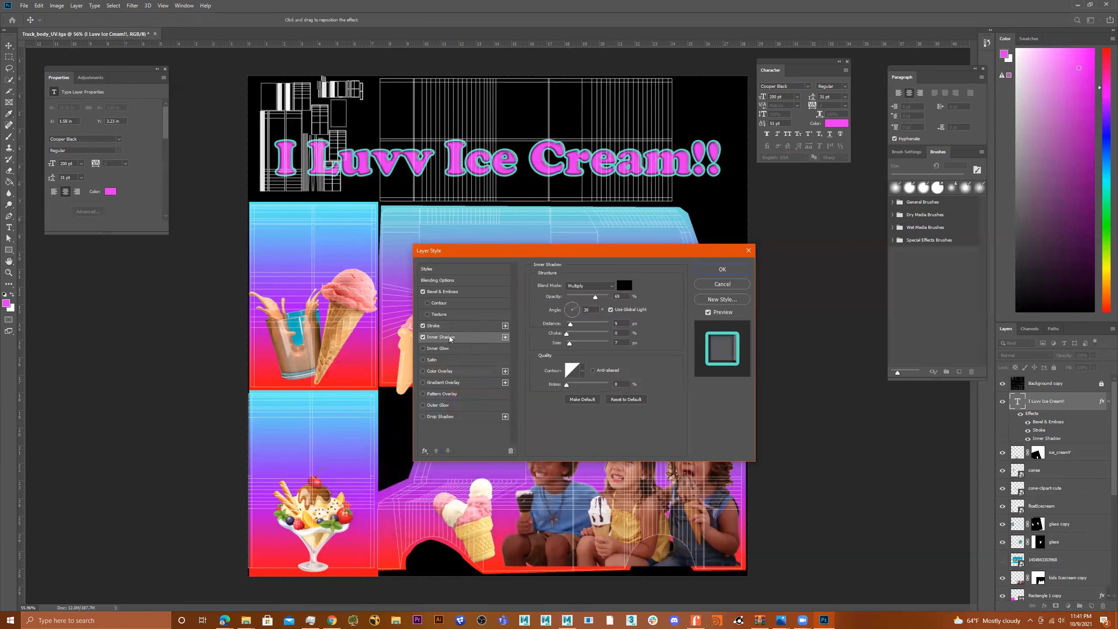
left_click_drag(584, 299, 569, 332)
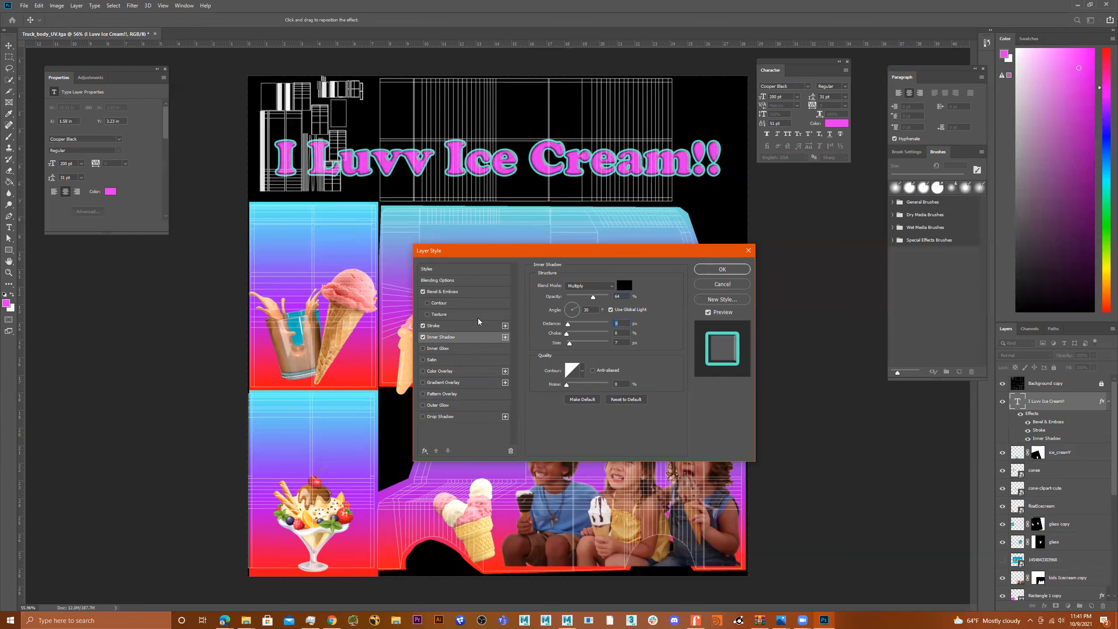
Test a Satin effect on the slogan, switch it off, and enable a Gradient Overlay instead.
left_click(432, 360)
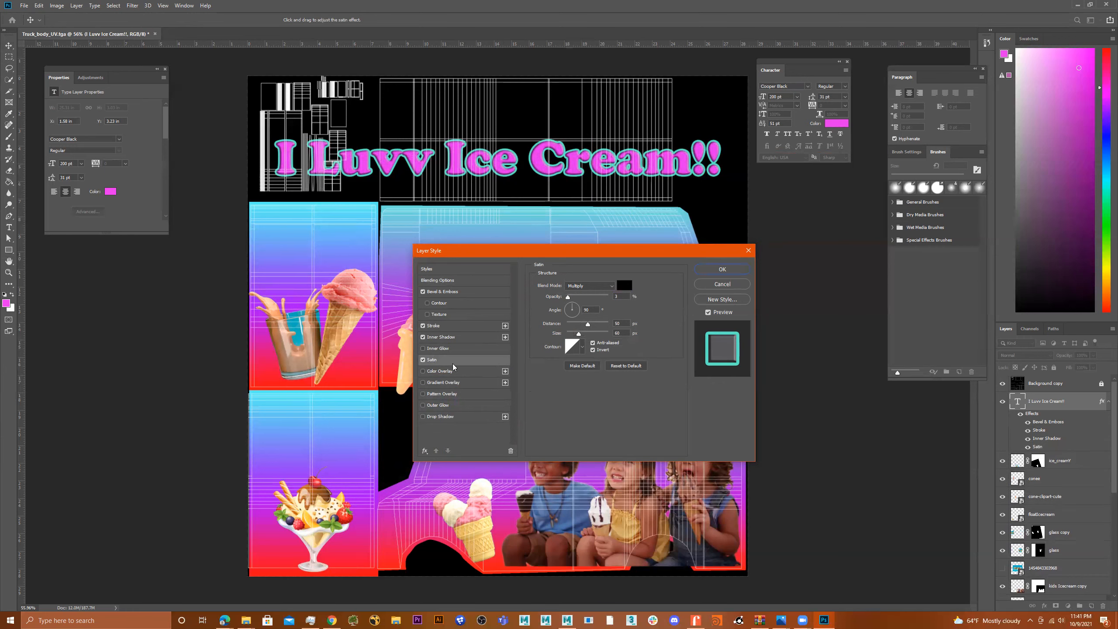
mouse_move(568, 297)
left_mouse_down()
mouse_move(592, 300)
mouse_move(565, 298)
left_mouse_up()
left_click(423, 360)
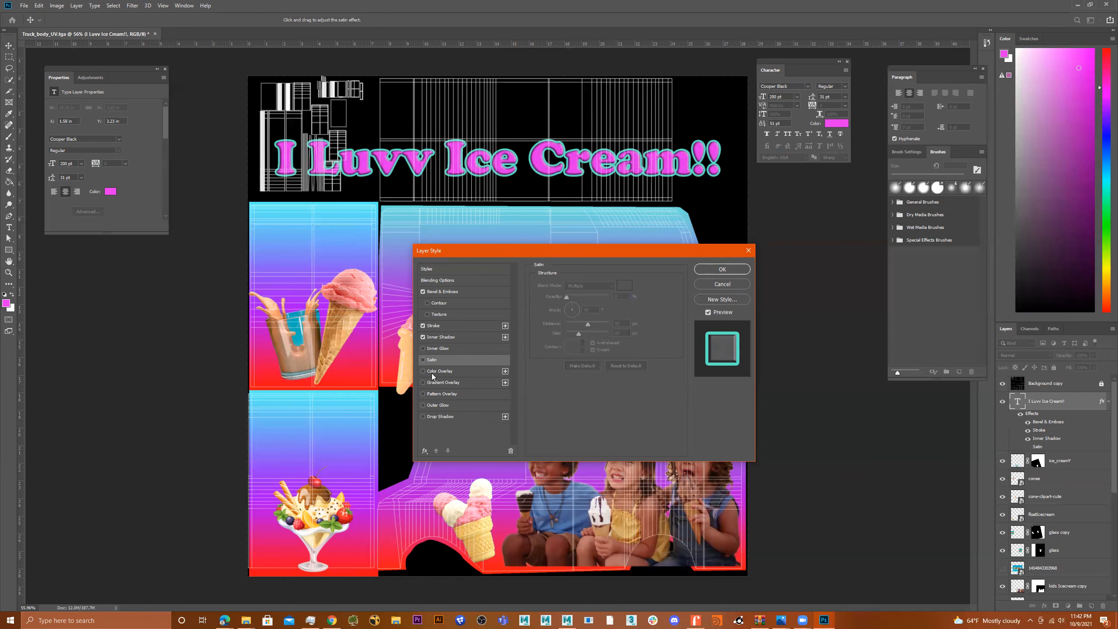
left_click(424, 382)
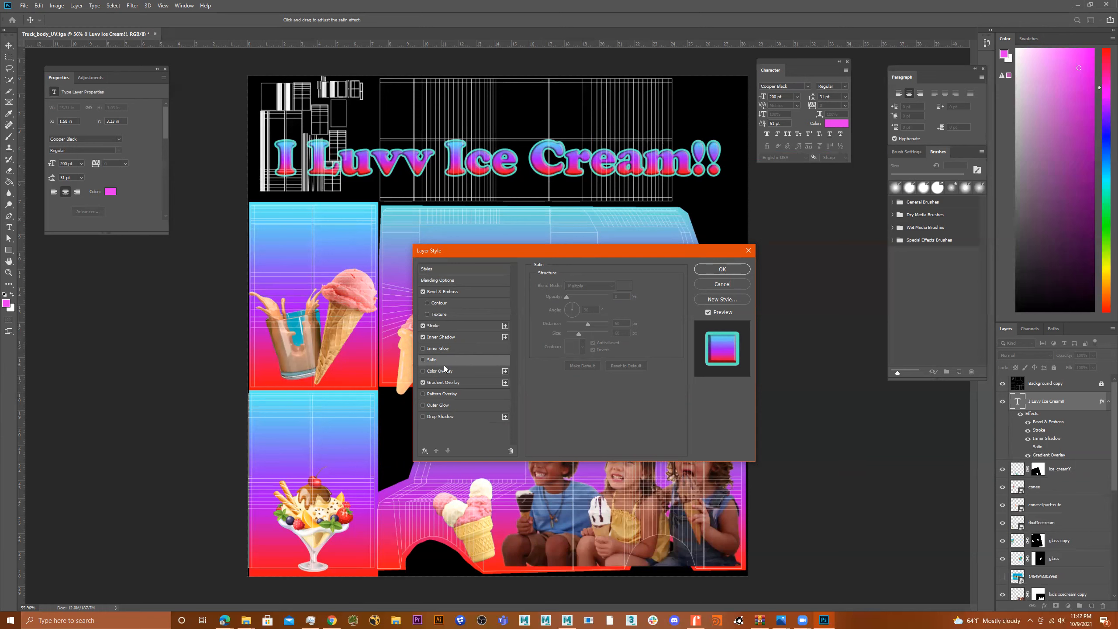
Try a Pattern Overlay in Normal blend mode with slightly reduced opacity on the slogan, and disable it again.
left_click(450, 396)
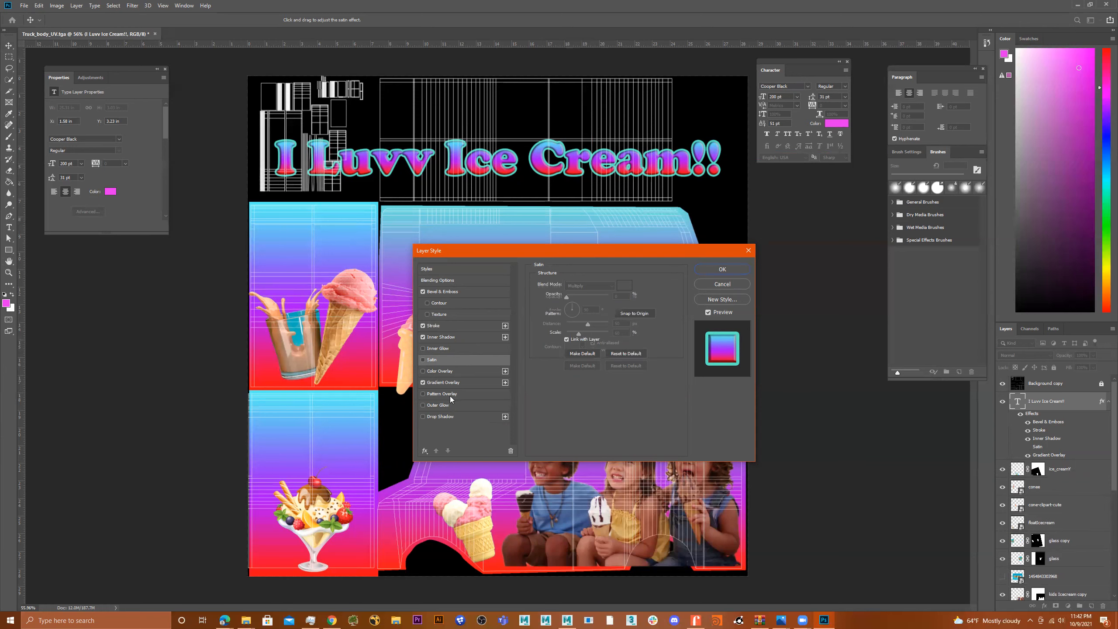
left_click(421, 396)
left_click(421, 398)
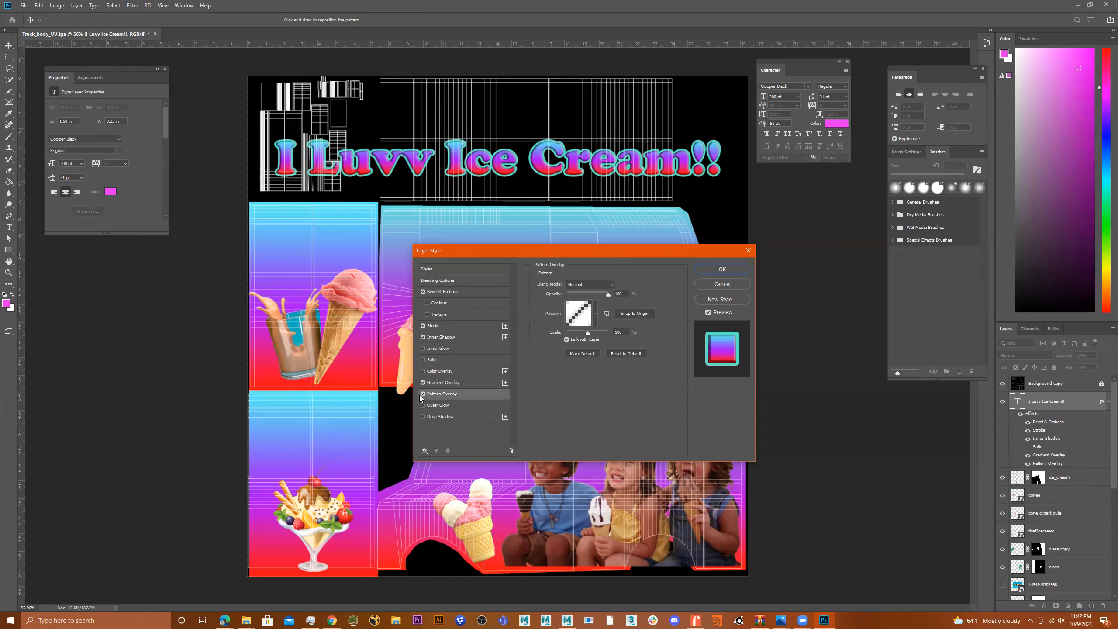
left_click(581, 285)
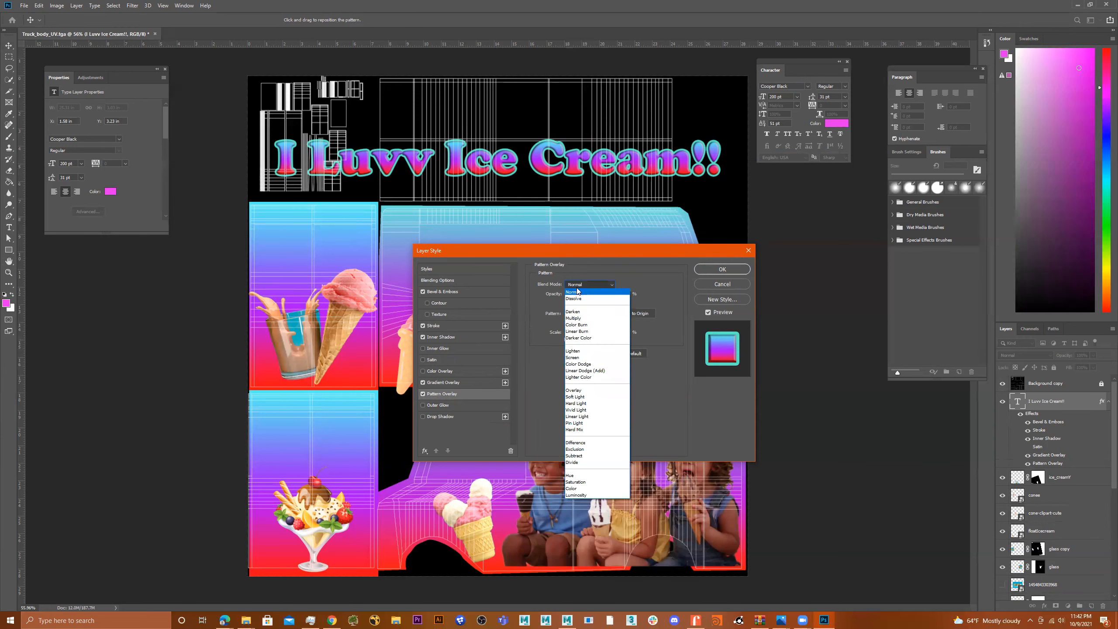
left_click(578, 292)
left_click_drag(583, 294, 606, 294)
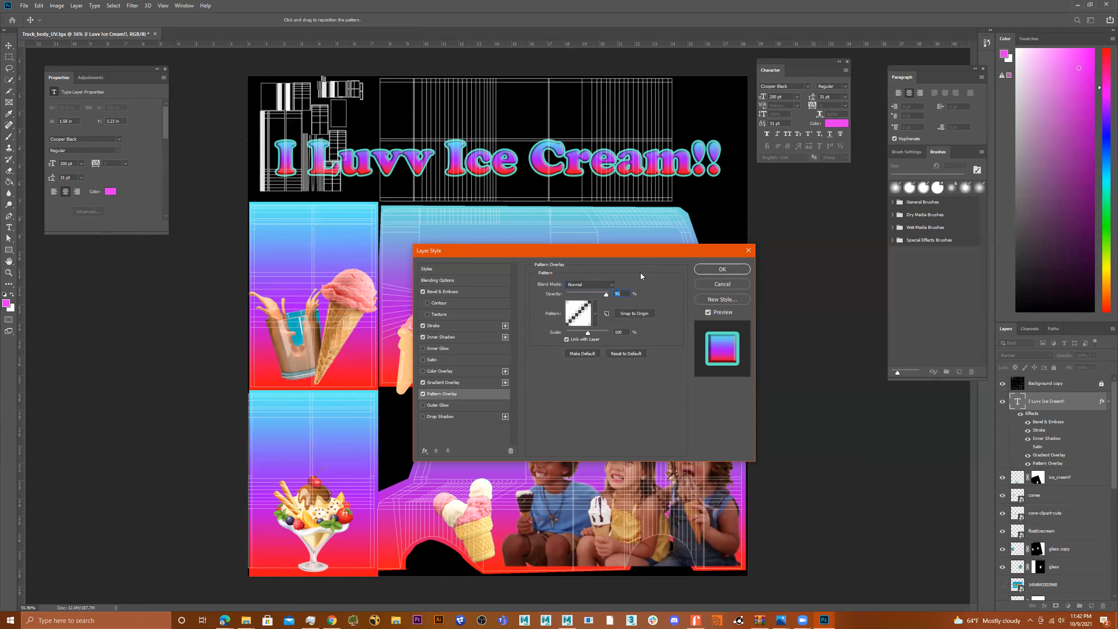
left_click(423, 394)
Try an orange Outer Glow with varied opacity and noise plus a Drop Shadow on the slogan, and disable both.
left_click(432, 406)
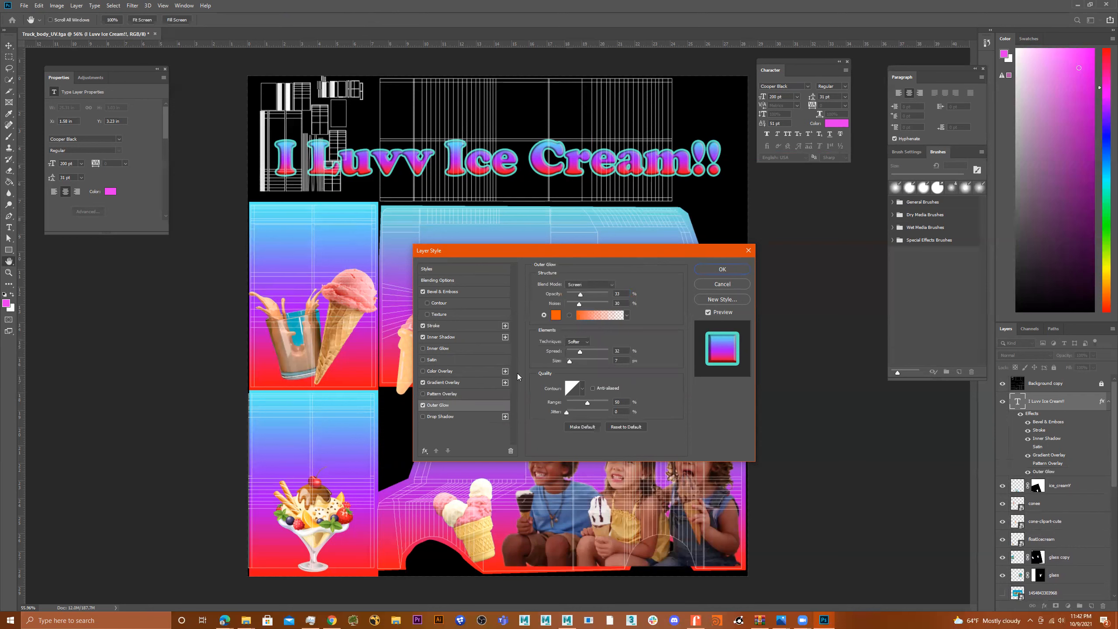
mouse_move(596, 294)
left_mouse_down()
mouse_move(580, 295)
mouse_move(596, 305)
left_mouse_up()
left_click(586, 294)
left_click(451, 405)
mouse_move(594, 293)
left_mouse_down()
mouse_move(572, 296)
mouse_move(585, 303)
left_mouse_up()
left_click(423, 405)
left_click(423, 417)
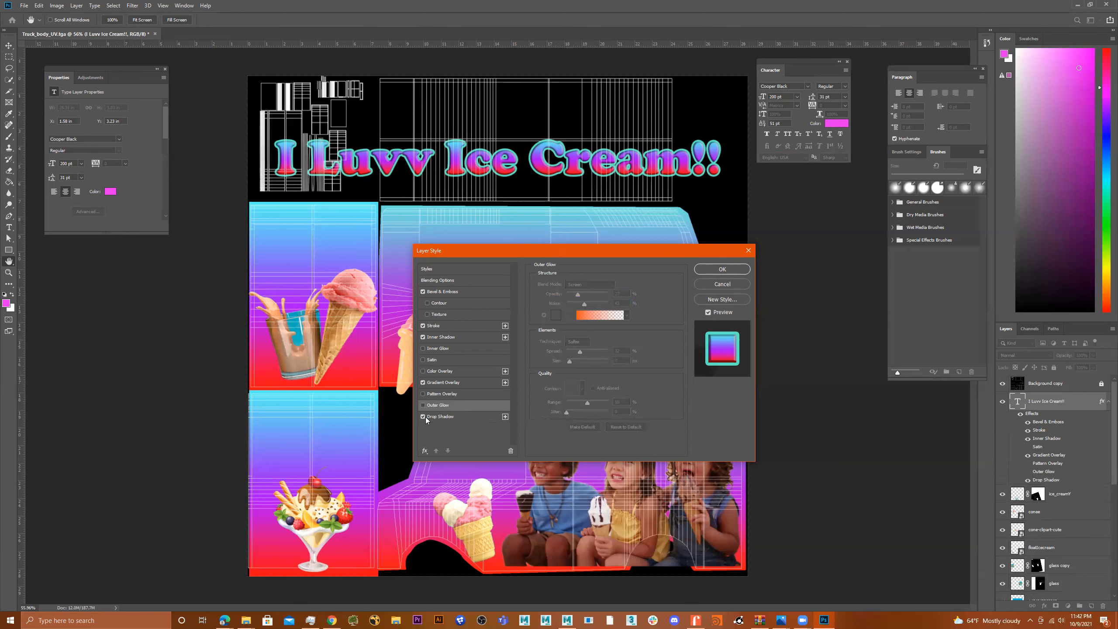
left_click(423, 416)
Apply the slogan's layer style and move the text down onto the lower truck side, over the children's heads.
left_click(722, 269)
left_click_drag(448, 152, 458, 269)
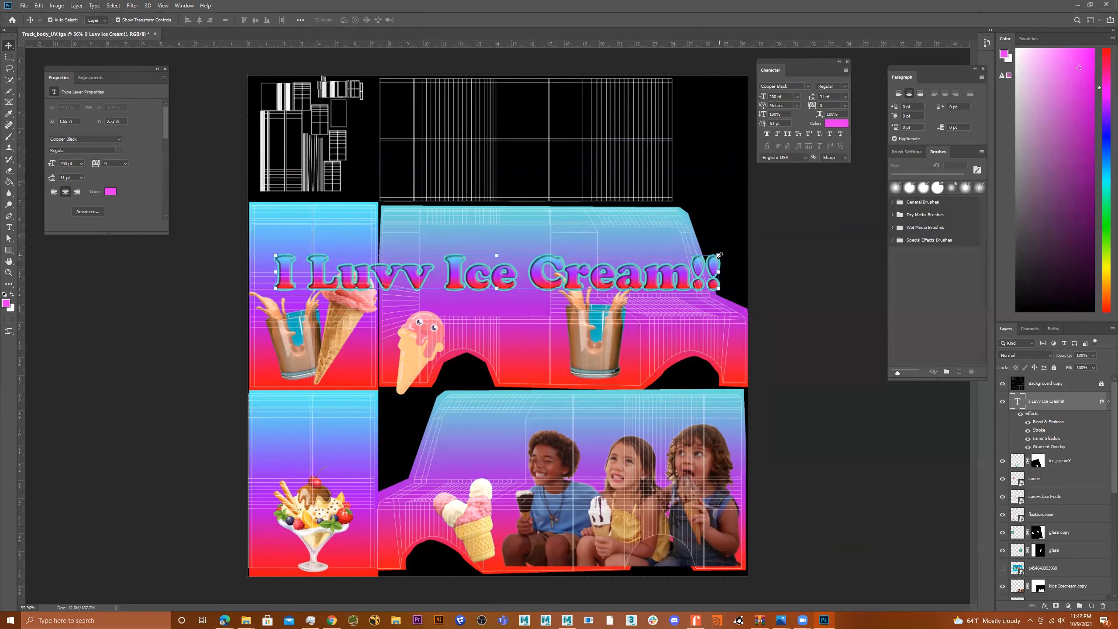
left_click_drag(488, 277, 501, 437)
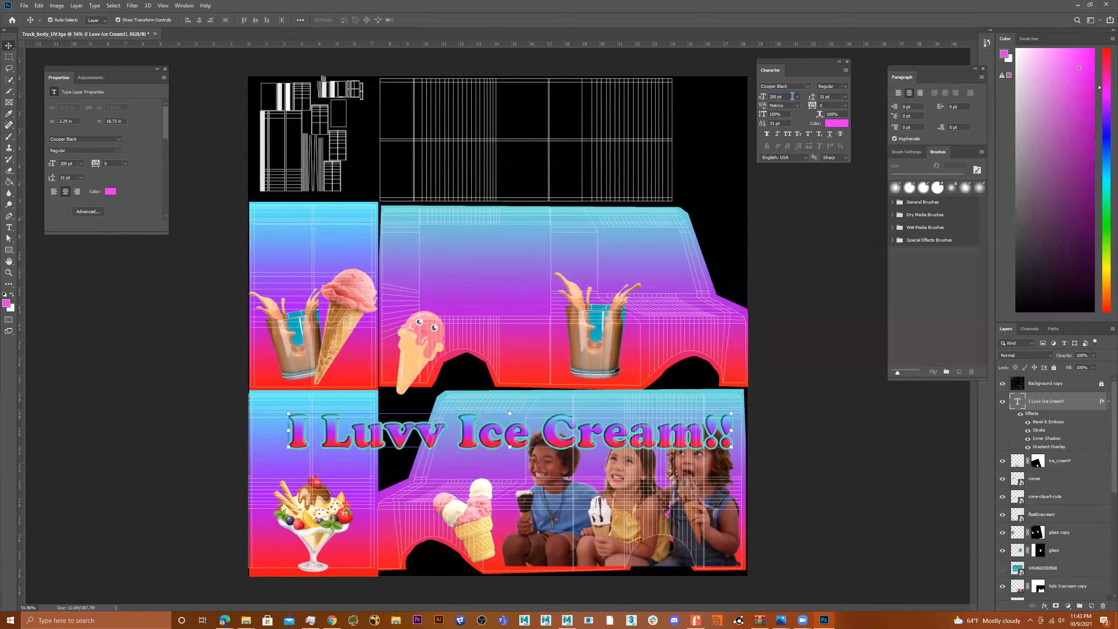
Reduce the slogan's font size to 139 pt.
scroll(794, 96, "down", 13)
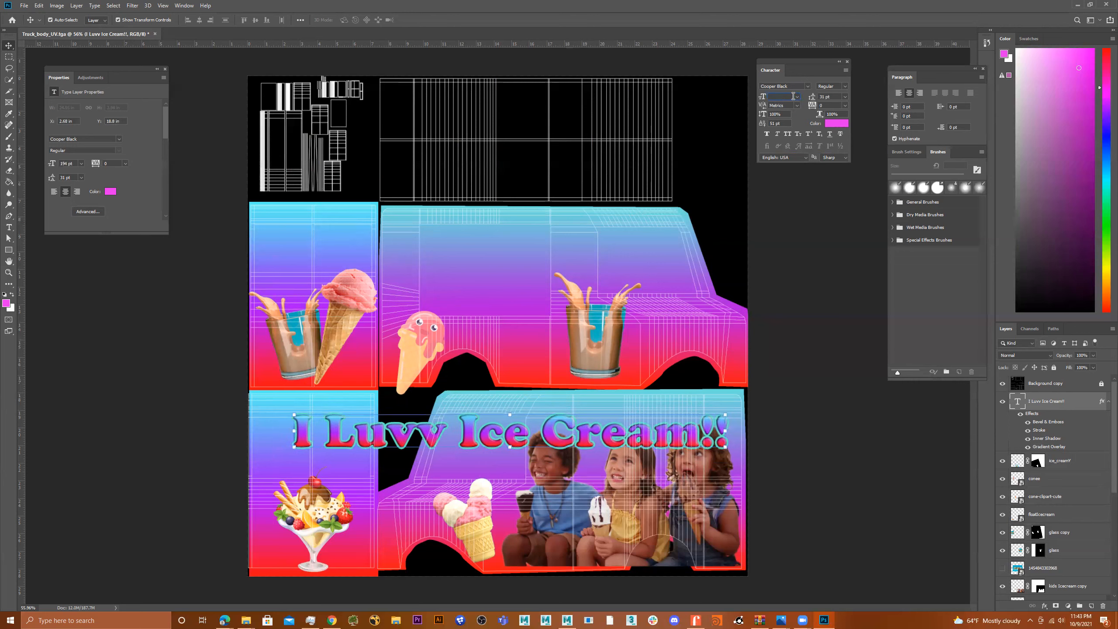
scroll(793, 96, "down", 10)
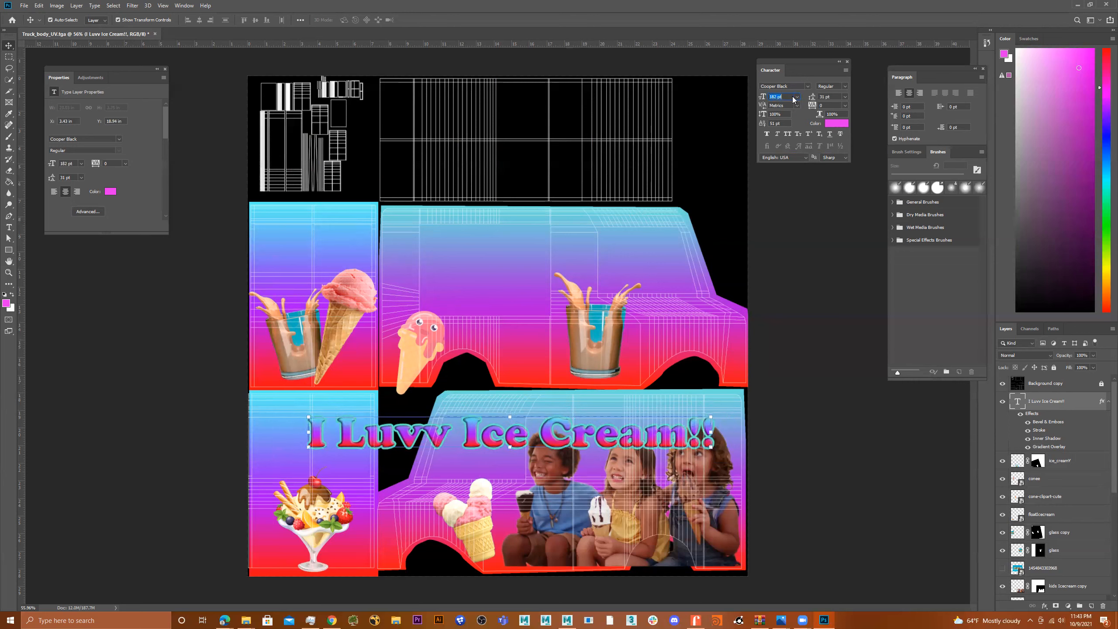
scroll(794, 96, "down", 4)
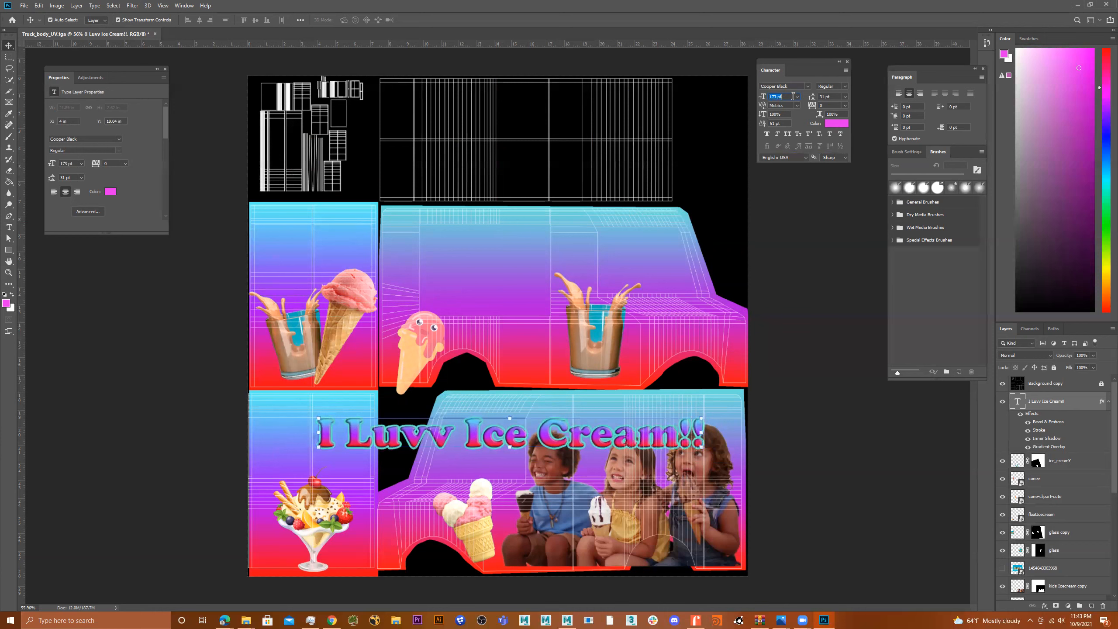
left_click(791, 97)
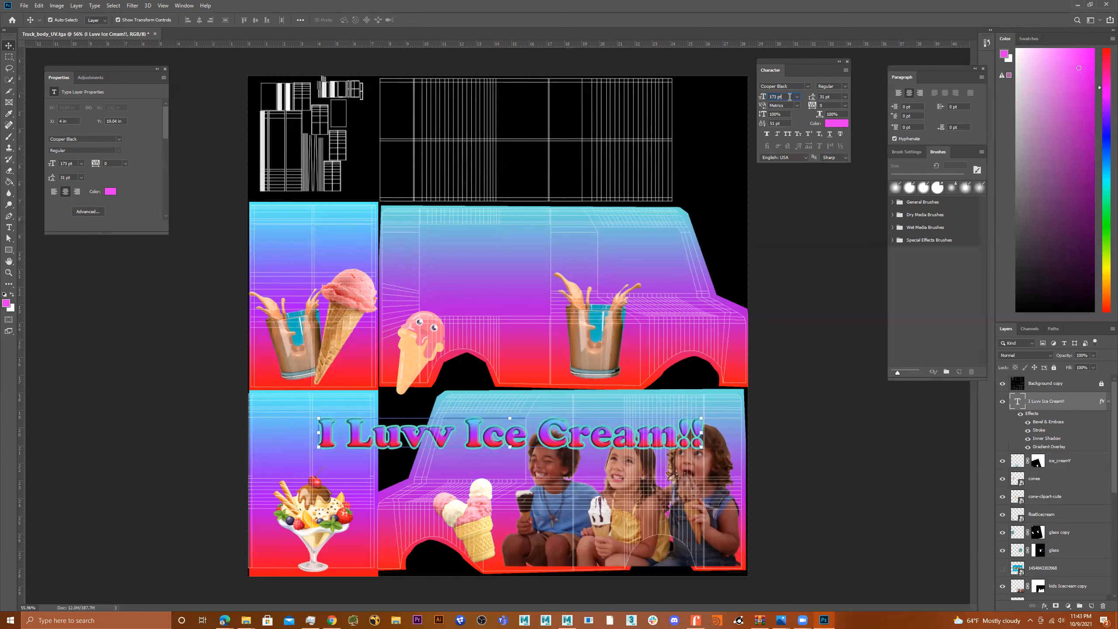
left_click_drag(786, 96, 737, 96)
type("139")
key("Return")
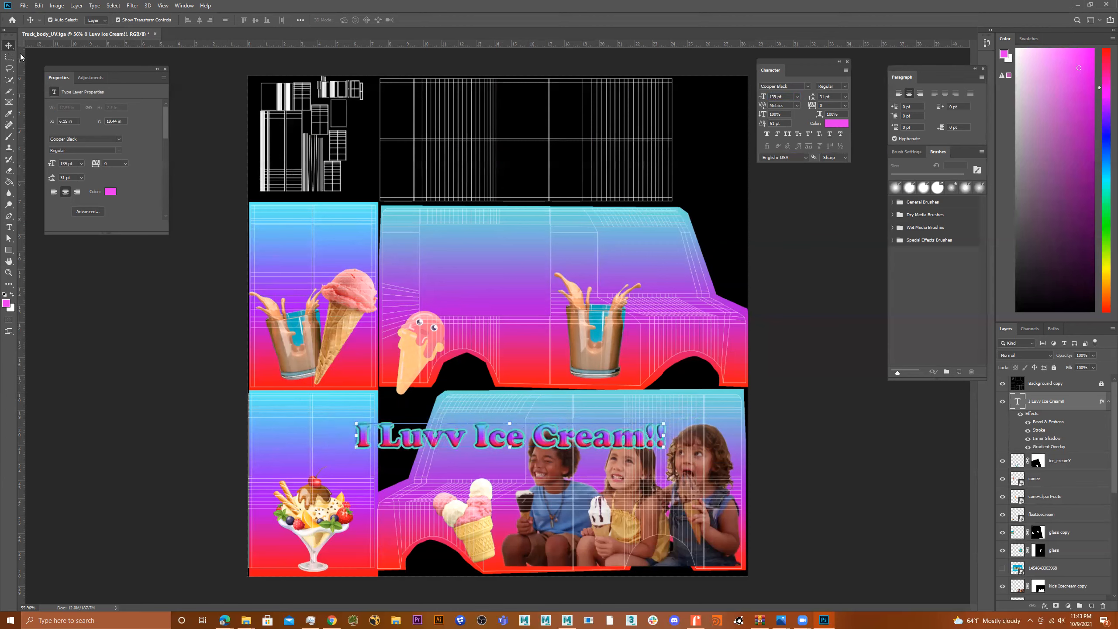
Move the slogan to the upper edge of the lower truck side and scale it down to about 107.63 pt.
left_click_drag(546, 445, 619, 416)
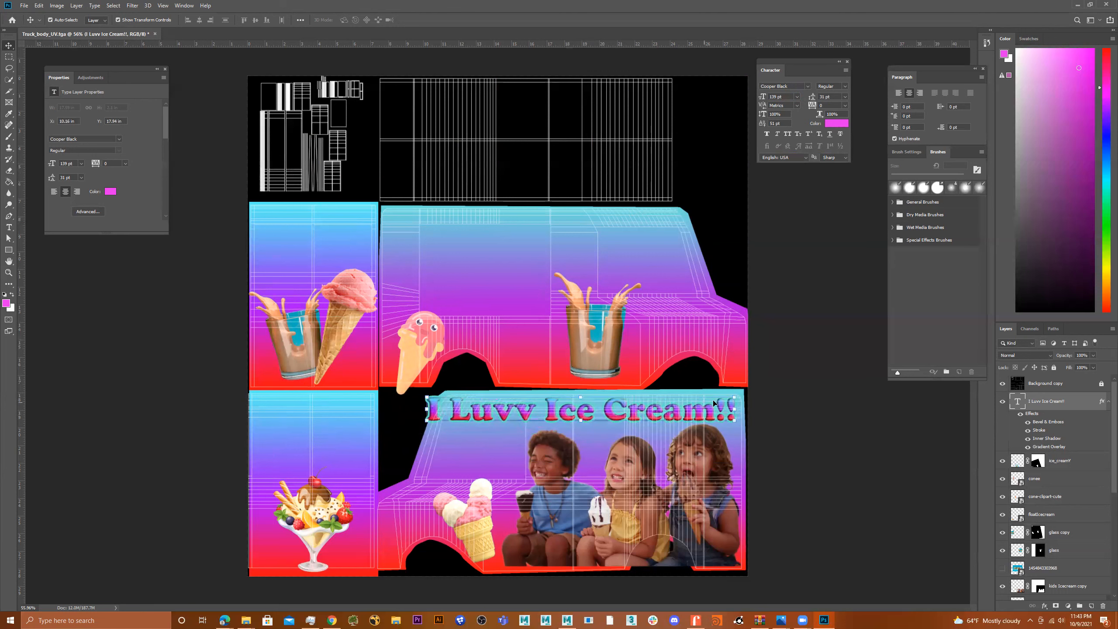
left_click_drag(736, 396, 649, 408)
key("Return")
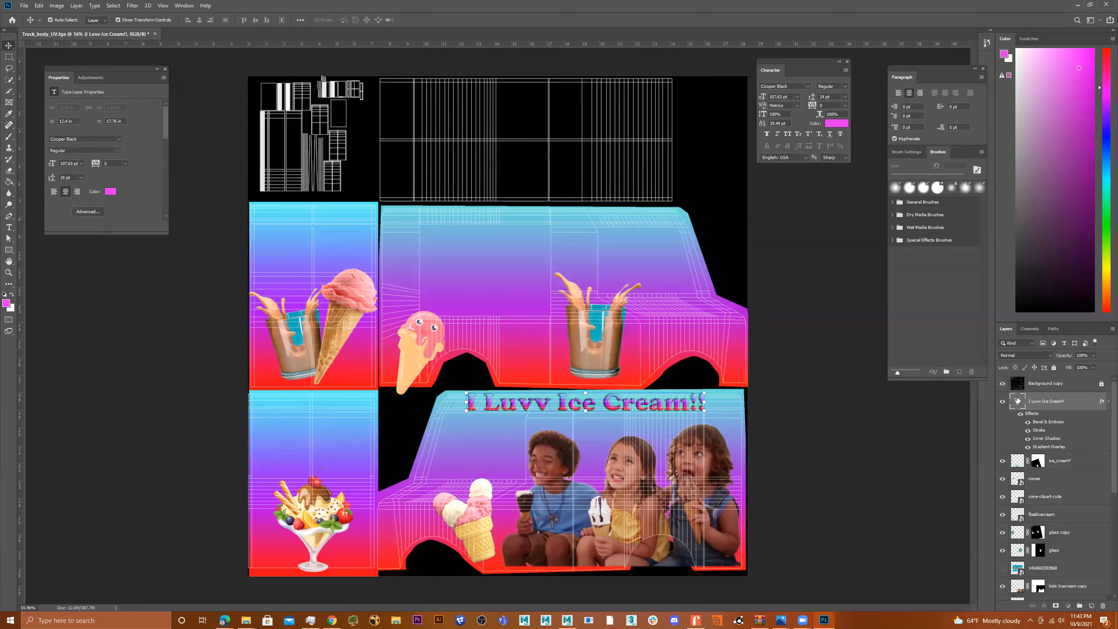
Duplicate the slogan layer and move the copy onto the middle of the upper truck side.
left_click_drag(1018, 400, 1092, 606)
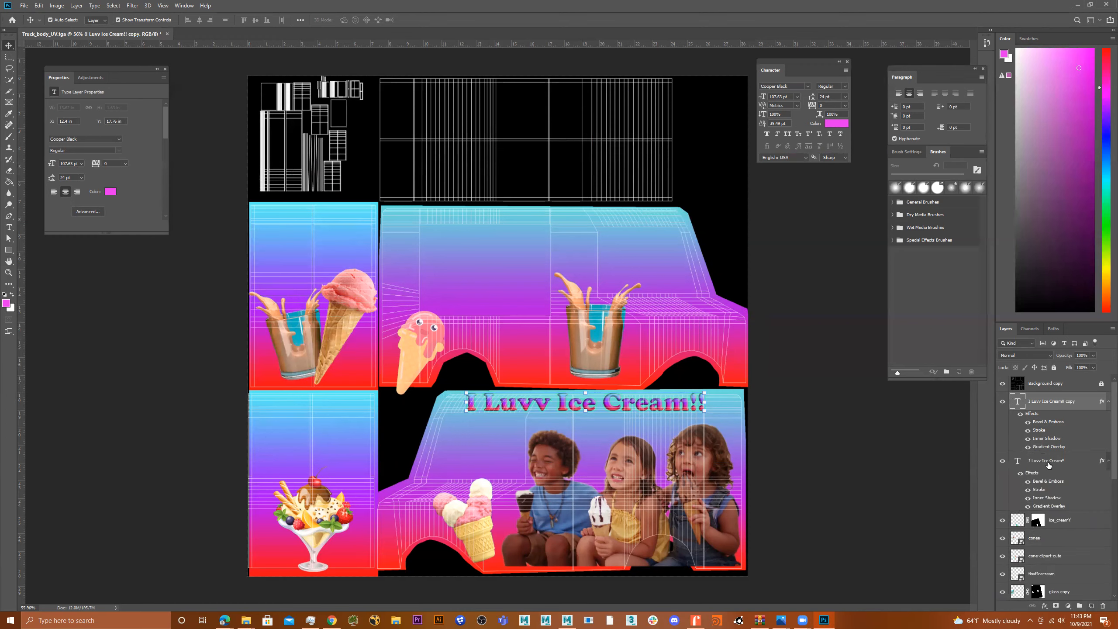
left_click(1048, 464)
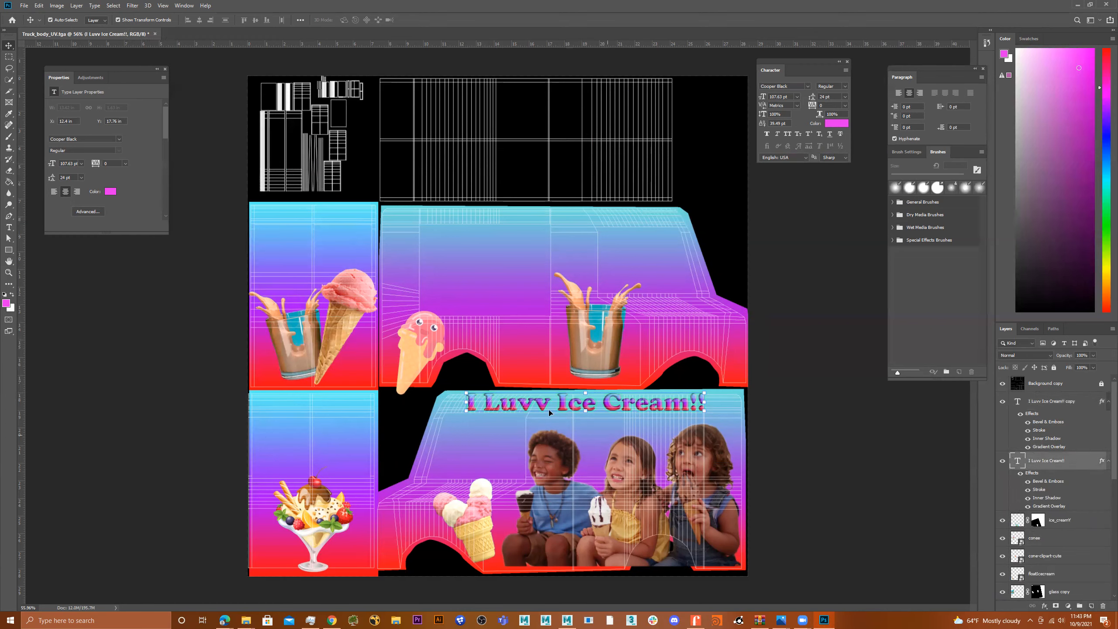
left_click_drag(547, 407, 458, 271)
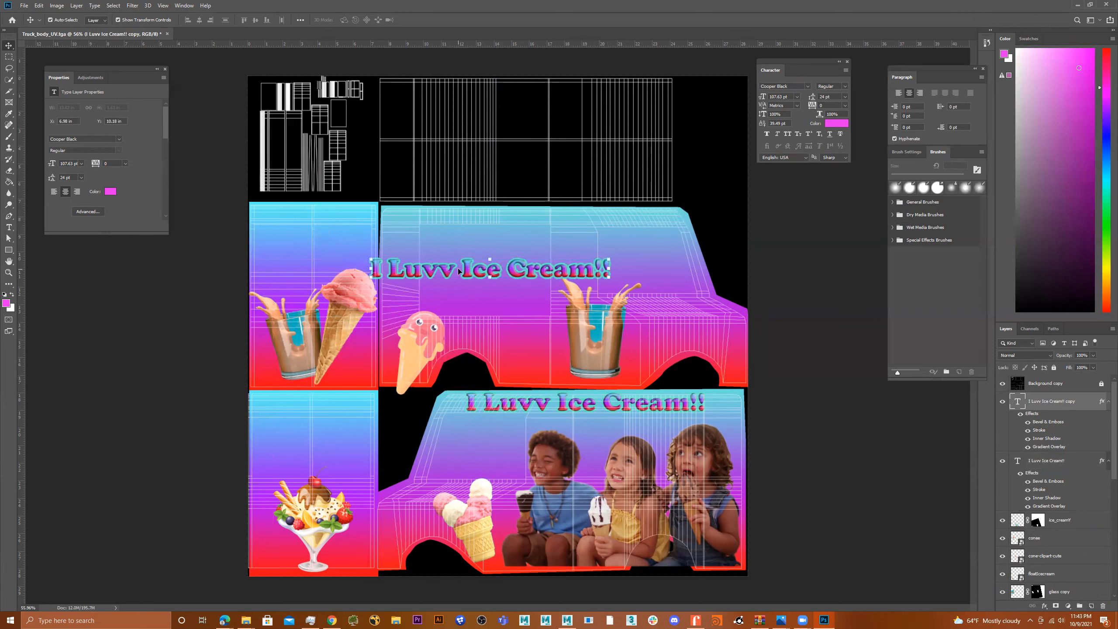
Break the copied slogan into two lines, "I Luvv" above "Ice Cream!!".
left_click(9, 227)
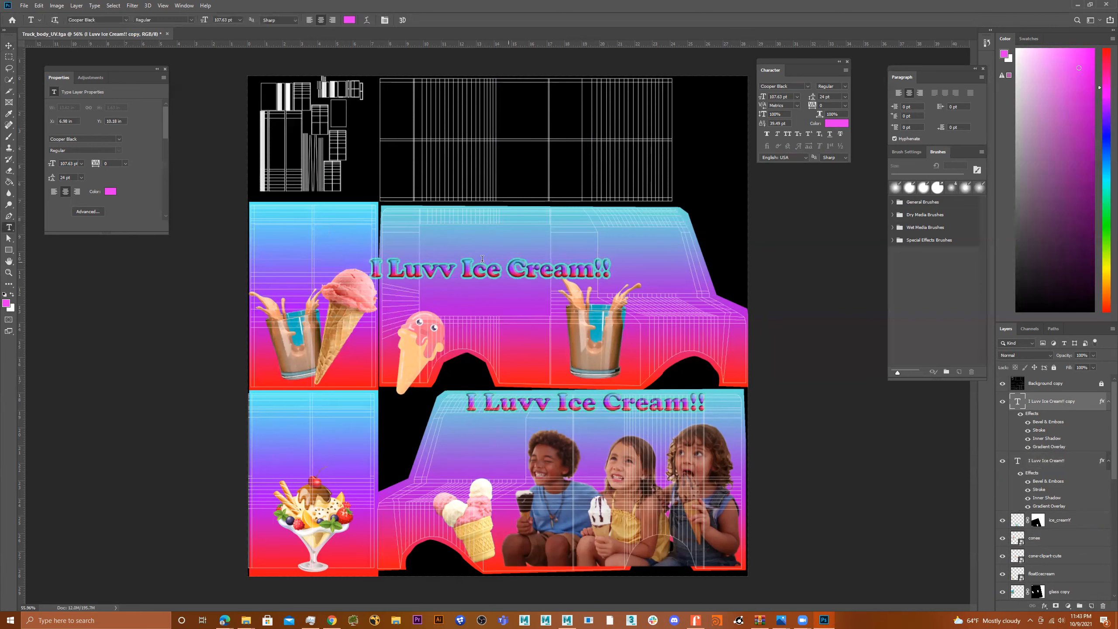
left_click(458, 266)
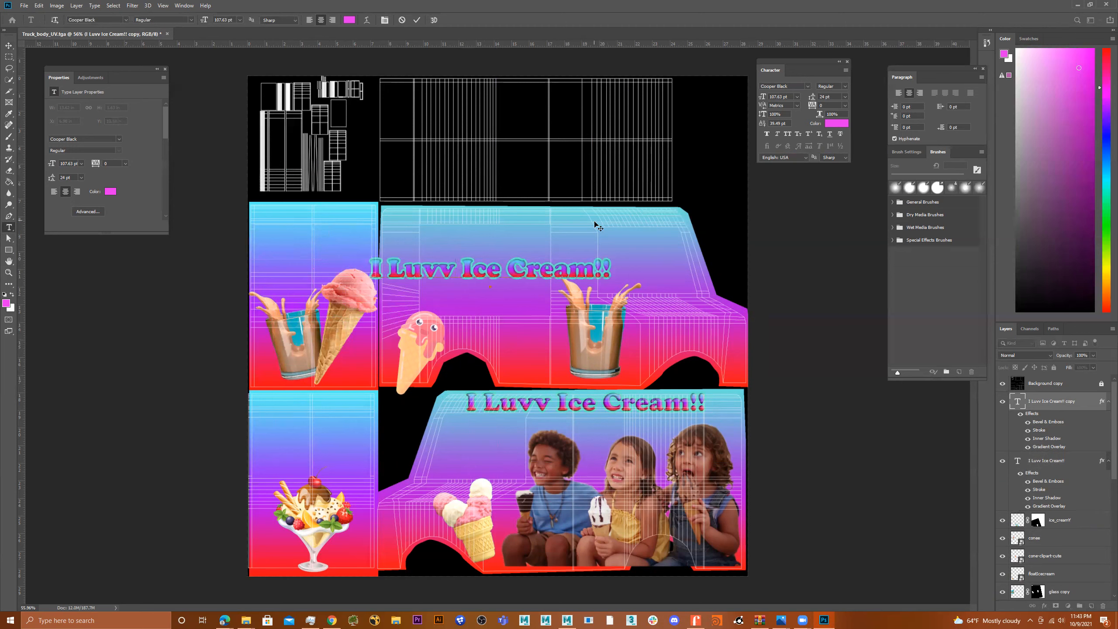
key("BackSpace")
key("BackSpace")
key("BackSpace")
key("BackSpace")
key("BackSpace")
key("BackSpace")
key("BackSpace")
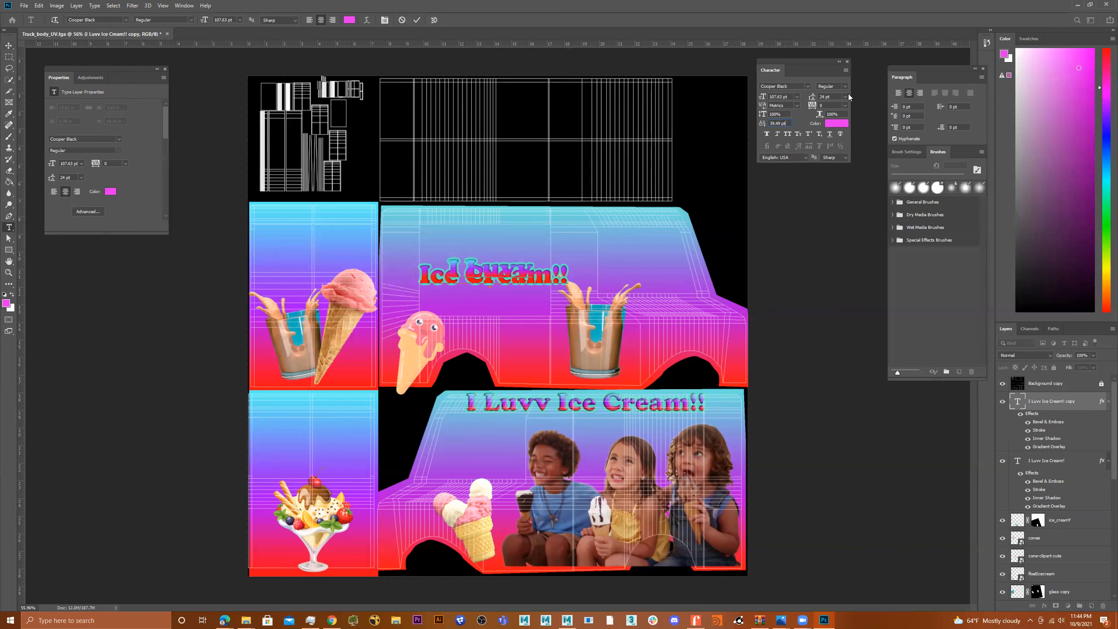
Try a 200% vertical scale on the "I Luvv" line and undo it.
key("Up")
left_click(845, 97)
left_click(831, 162)
triple_click(512, 266)
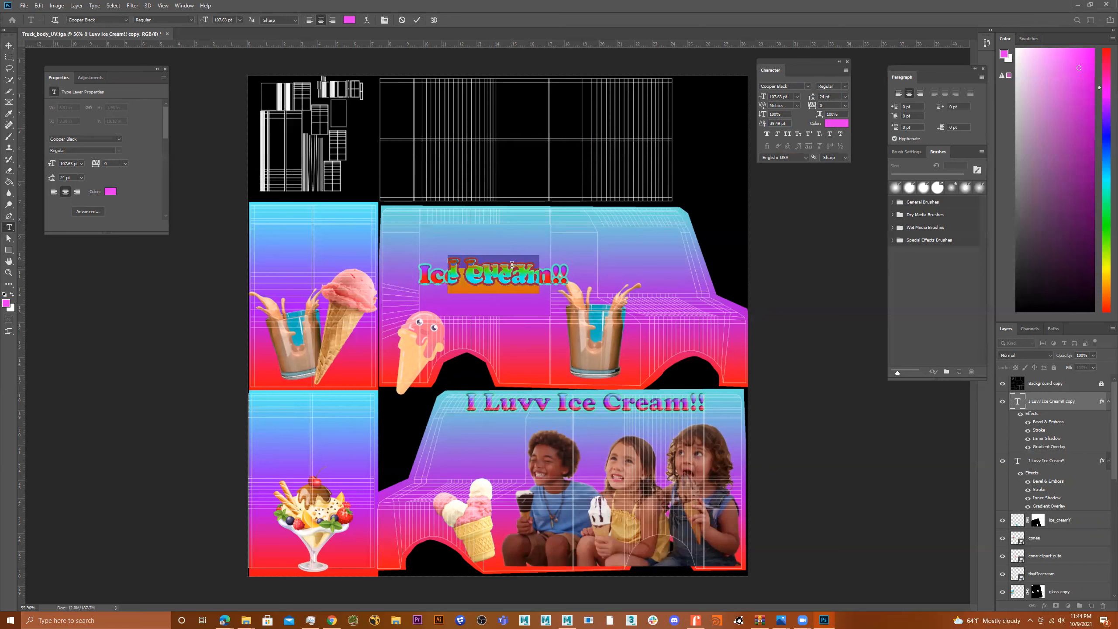
left_click(788, 114)
key("Up")
key("Up")
key("Up")
key("Up")
key("Up")
key("Up")
key("Up")
key("Up")
key("Up")
key("Return")
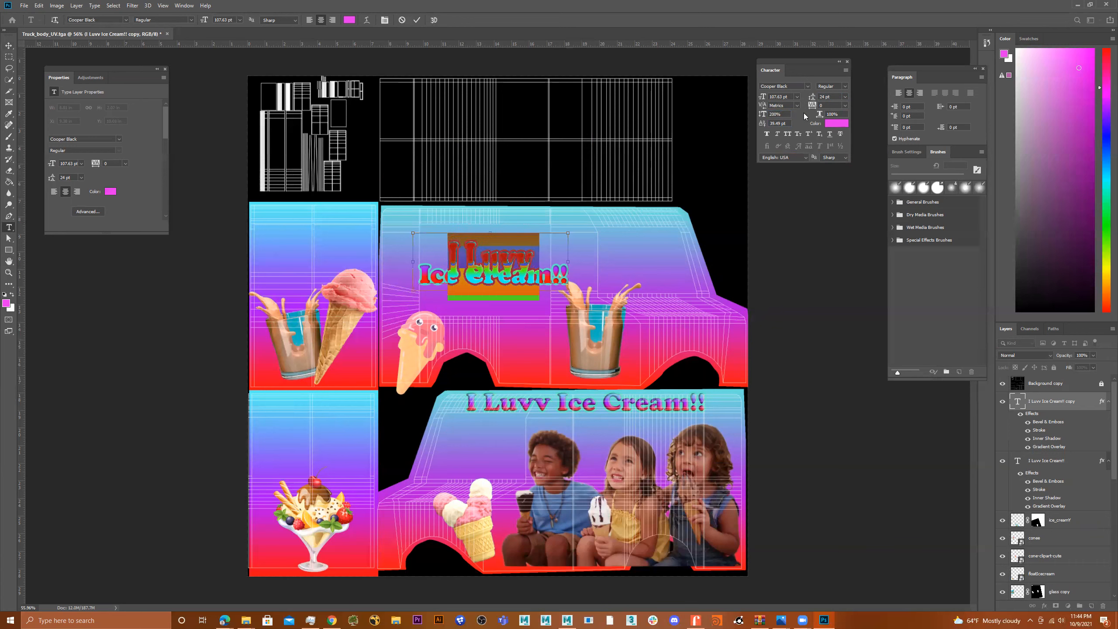
key("ctrl+z")
Set the "Ice Cream!!" line's leading to 100 pt and move the two-line slogan over the glass on the upper truck side.
left_click(444, 270)
triple_click(567, 276)
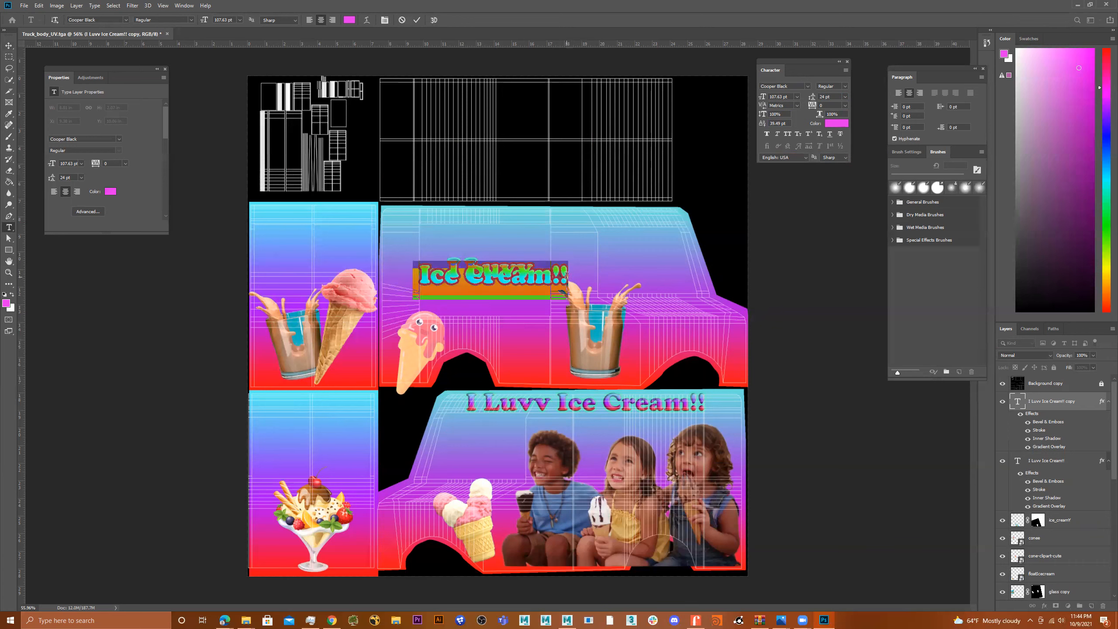
left_click_drag(526, 274, 467, 258)
triple_click(467, 271)
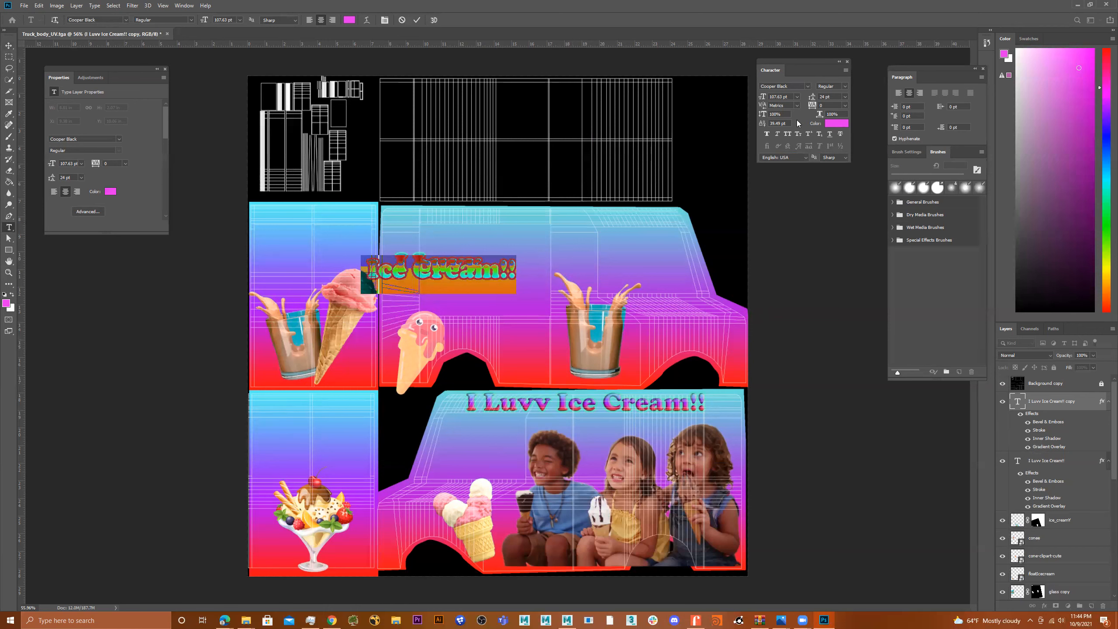
left_click(822, 105)
left_click(845, 96)
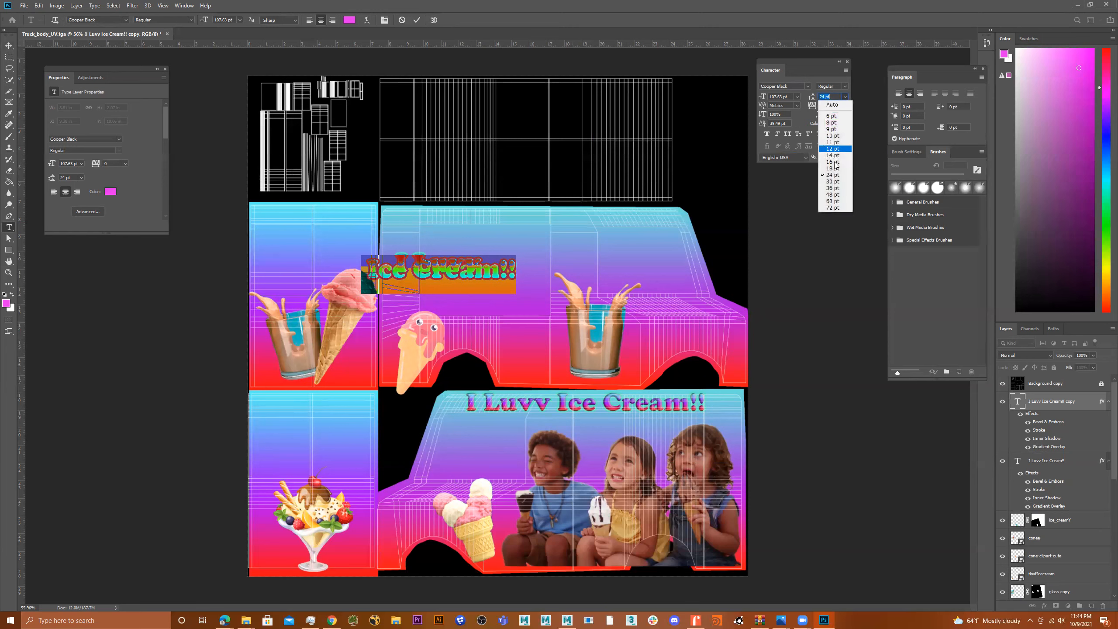
left_click(835, 196)
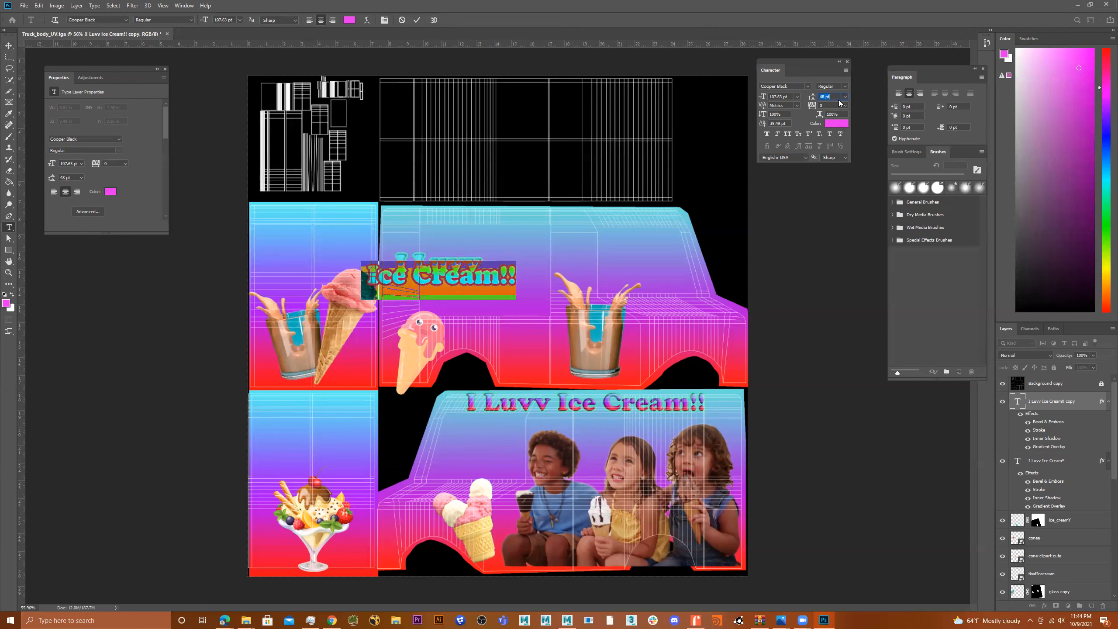
left_click(845, 97)
left_click(835, 208)
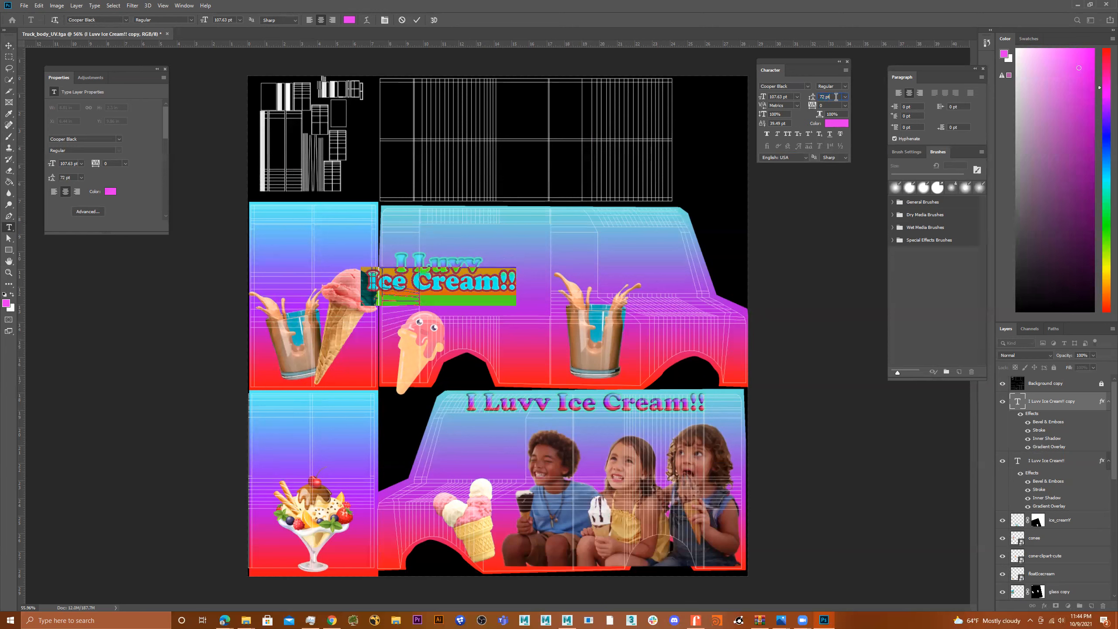
type("100")
key("Return")
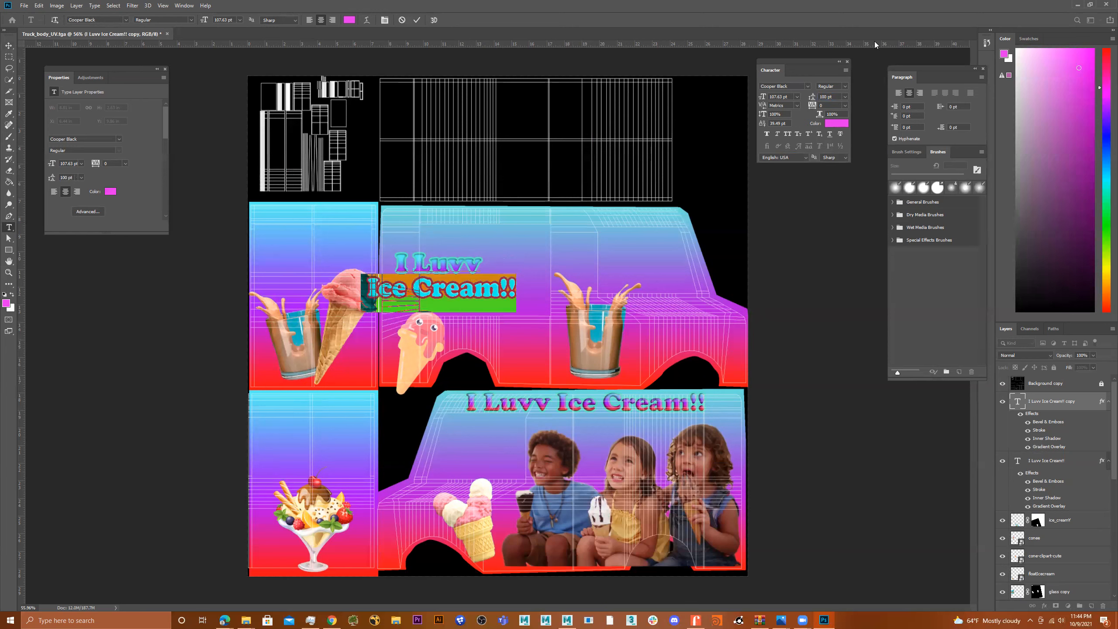
left_click(9, 45)
left_click_drag(452, 270, 577, 337)
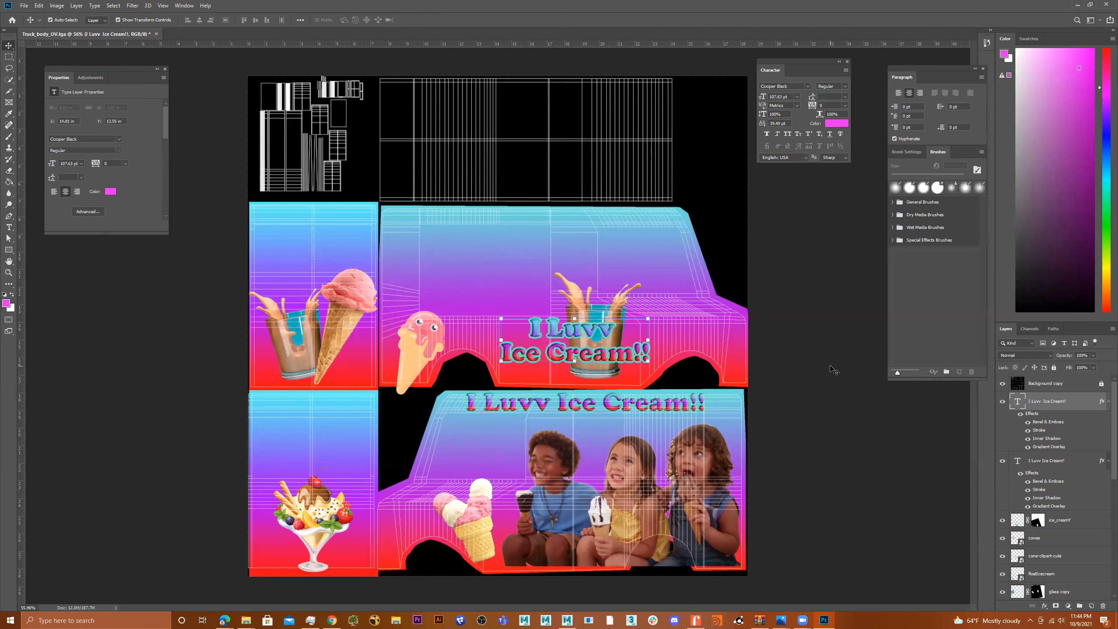
Enable an Outer Glow in the two-line slogan's layer style and adjust its opacity, noise and spread.
double_click(1031, 403)
key("Return")
double_click(1032, 417)
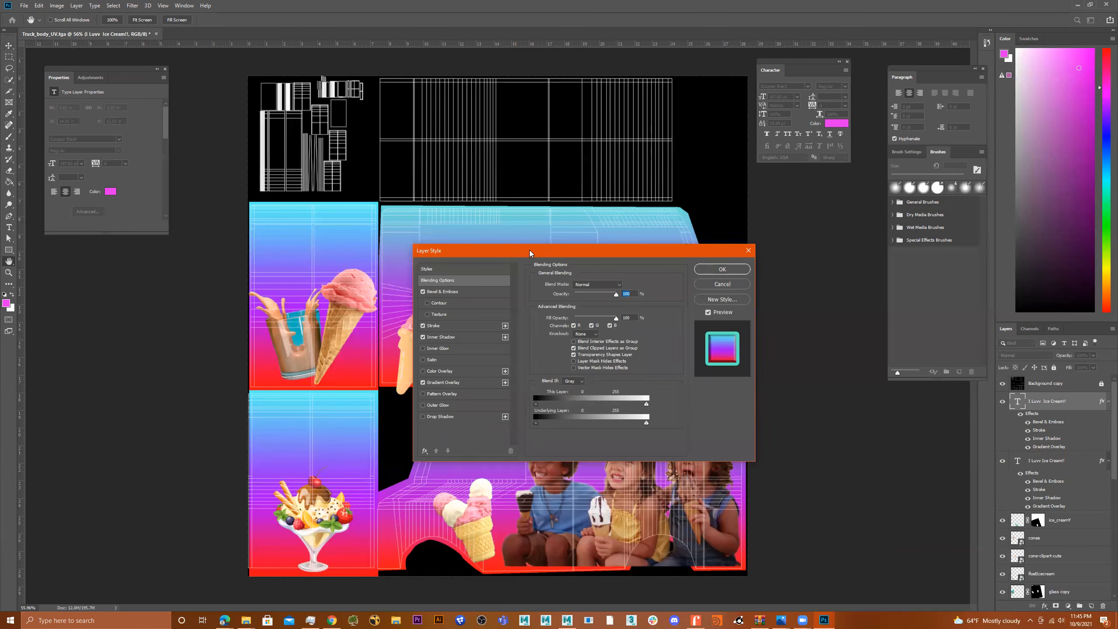
left_click_drag(530, 250, 775, 115)
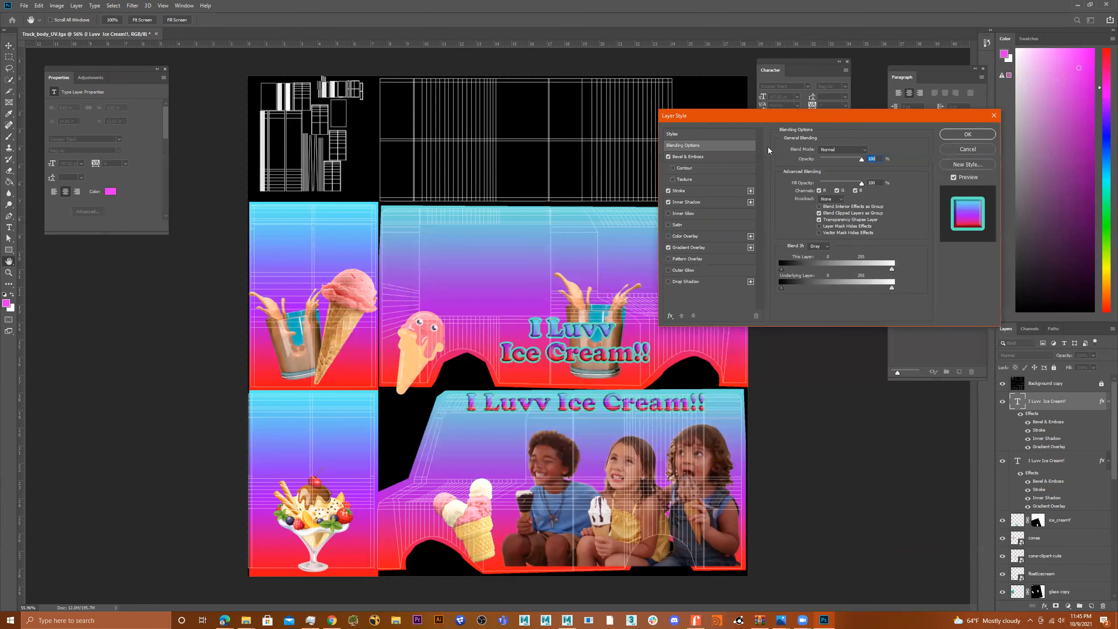
left_click(669, 271)
mouse_move(847, 159)
left_mouse_down()
mouse_move(828, 158)
mouse_move(869, 161)
left_mouse_up()
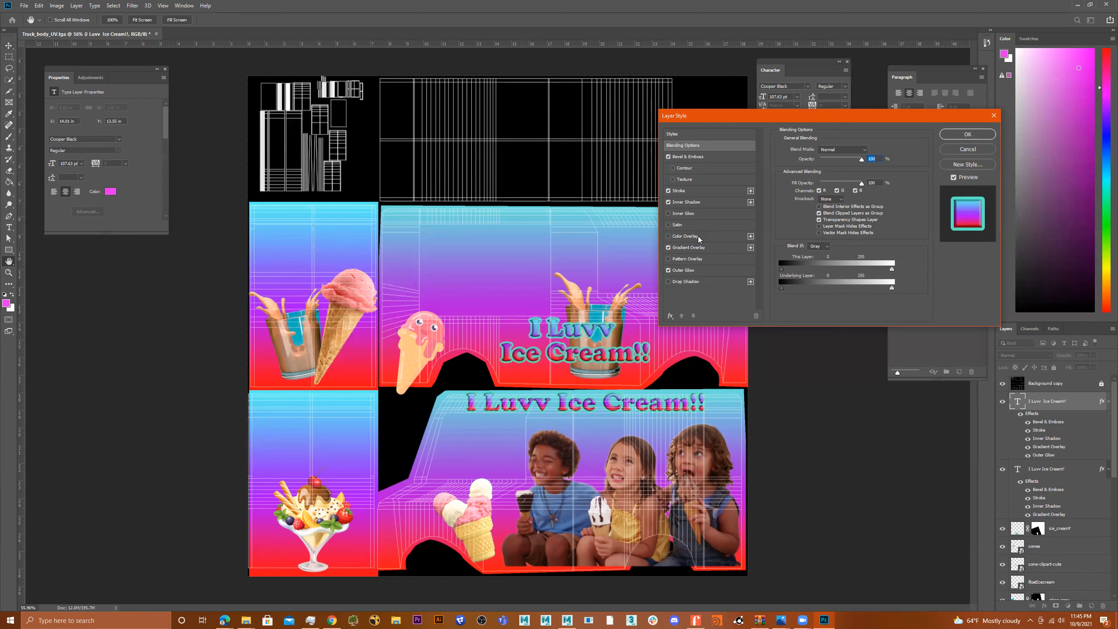
left_click(692, 272)
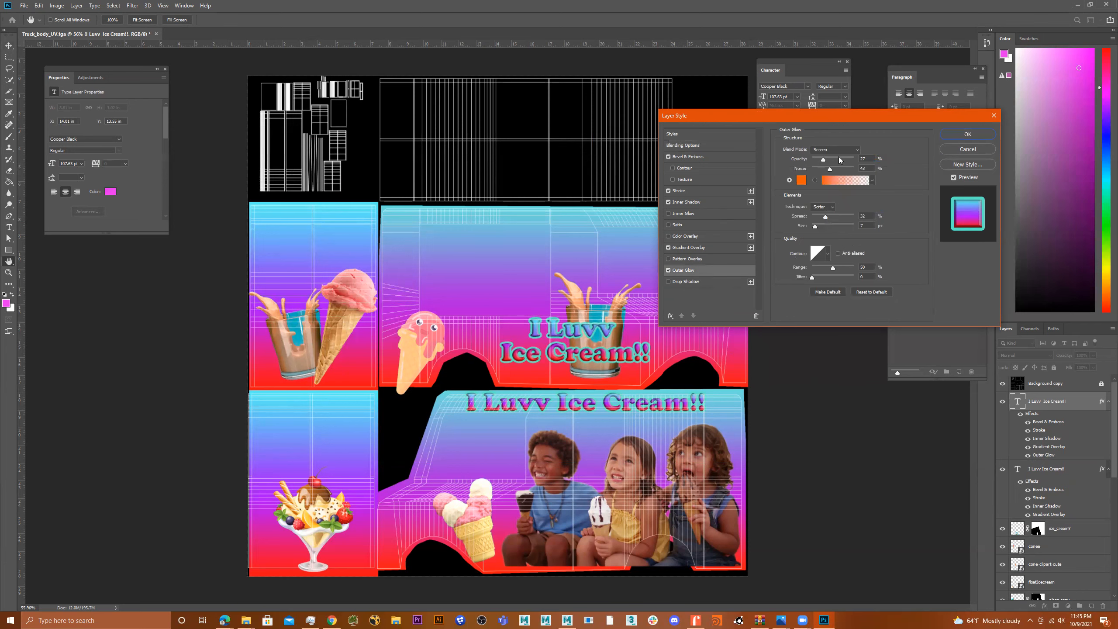
left_click_drag(824, 160, 828, 163)
left_click_drag(836, 169, 839, 172)
mouse_move(826, 217)
left_mouse_down()
mouse_move(852, 219)
mouse_move(813, 218)
left_mouse_up()
Add a Multiply Drop Shadow to the two-line slogan with 43% opacity, 60° angle, about 24 px distance and 18% spread, and apply the style.
left_click(684, 281)
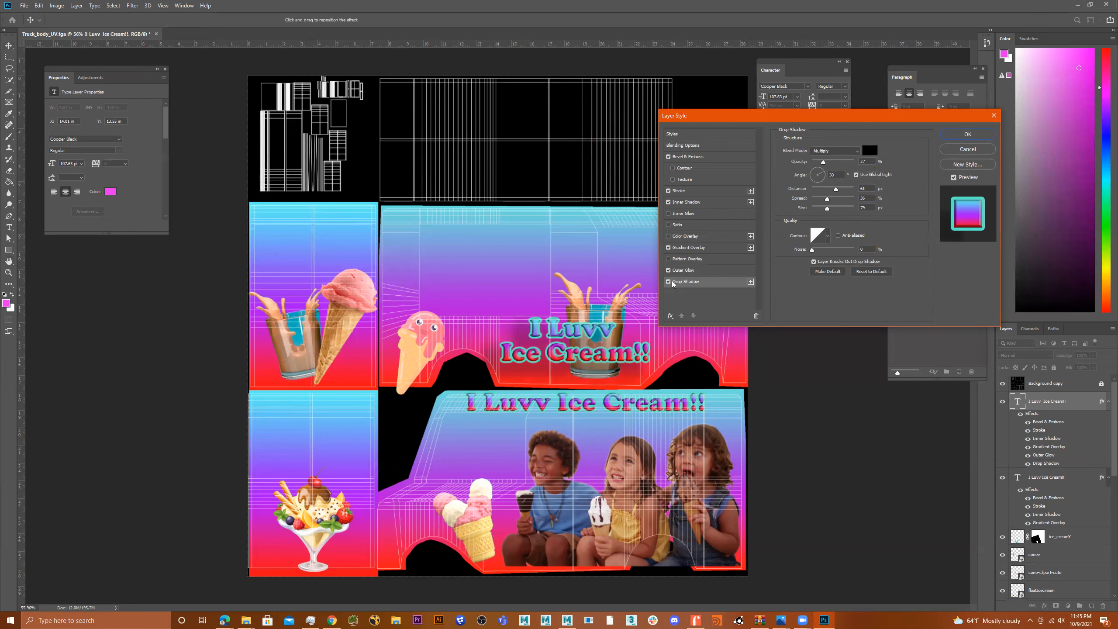
left_click_drag(821, 163, 823, 213)
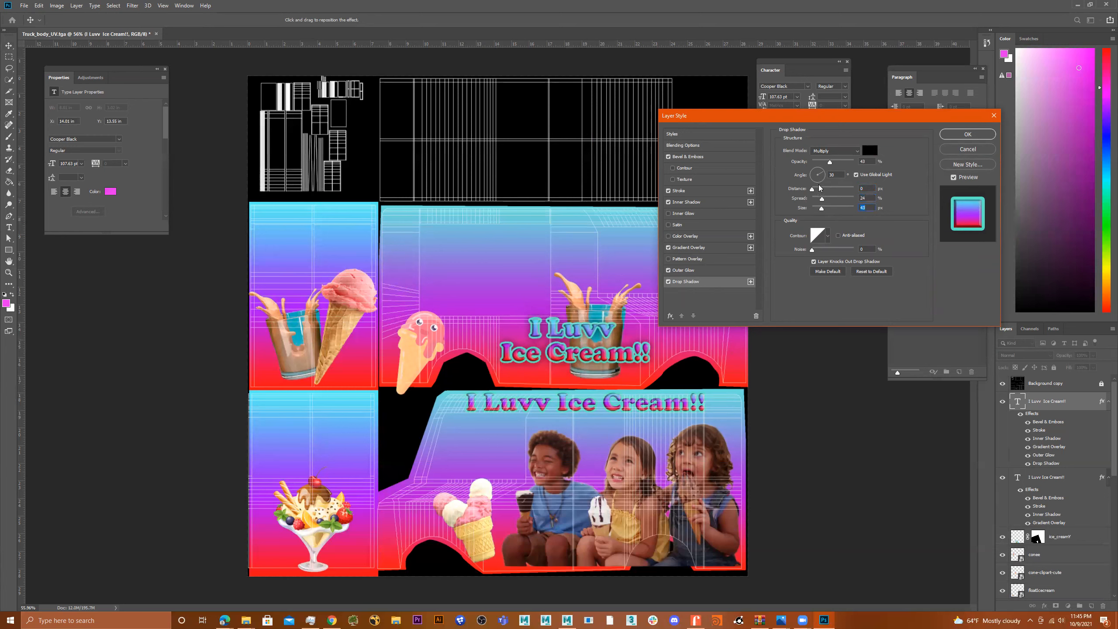
left_click_drag(830, 162, 855, 165)
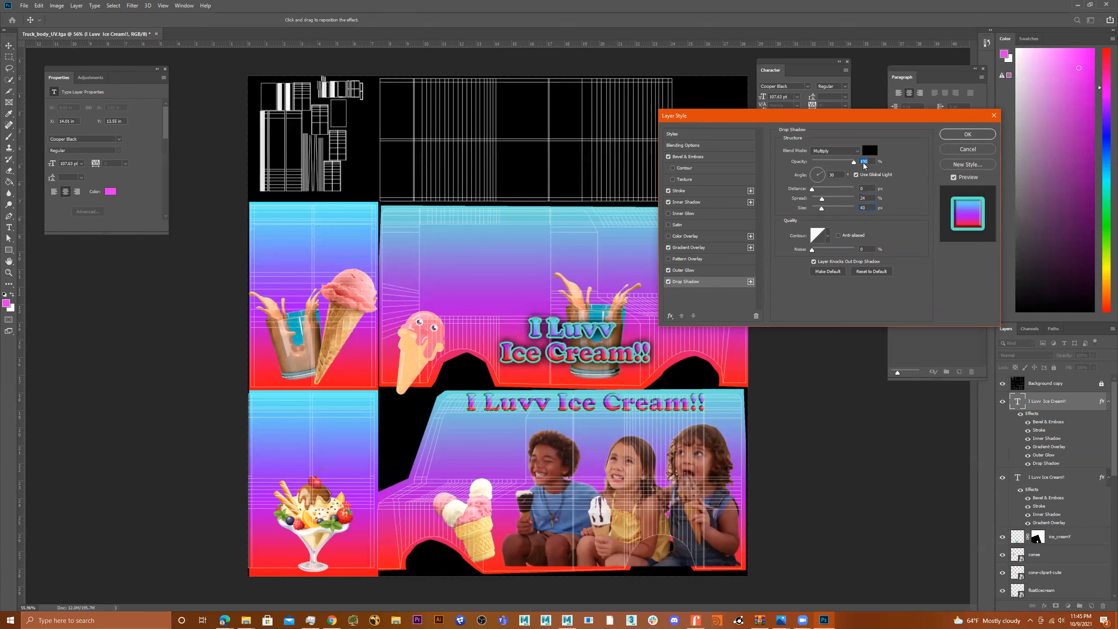
left_click_drag(602, 331, 620, 516)
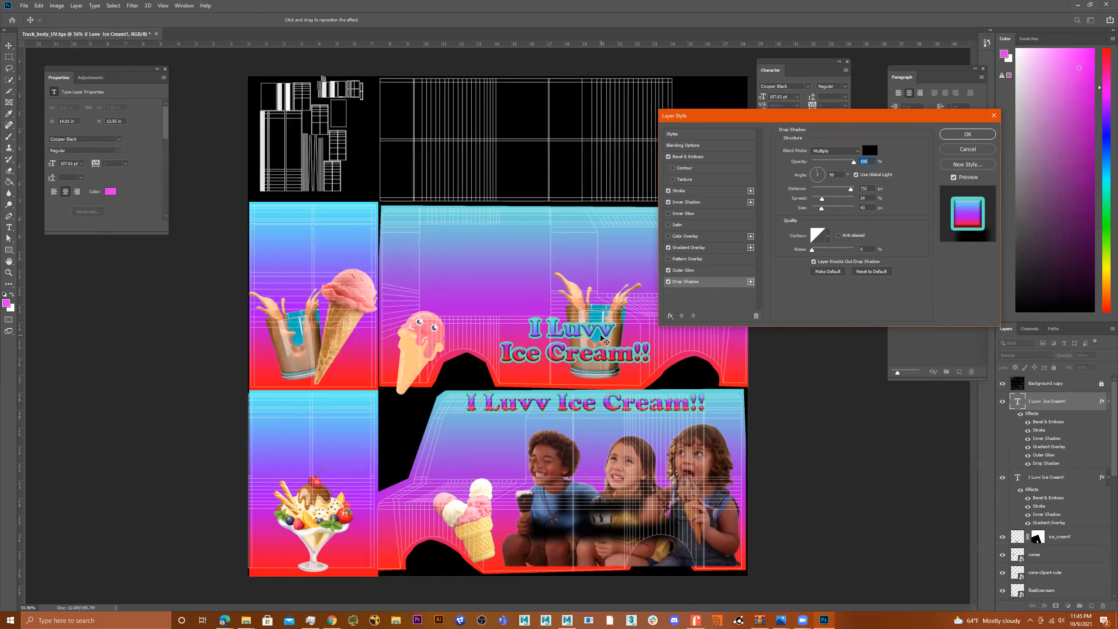
type("43")
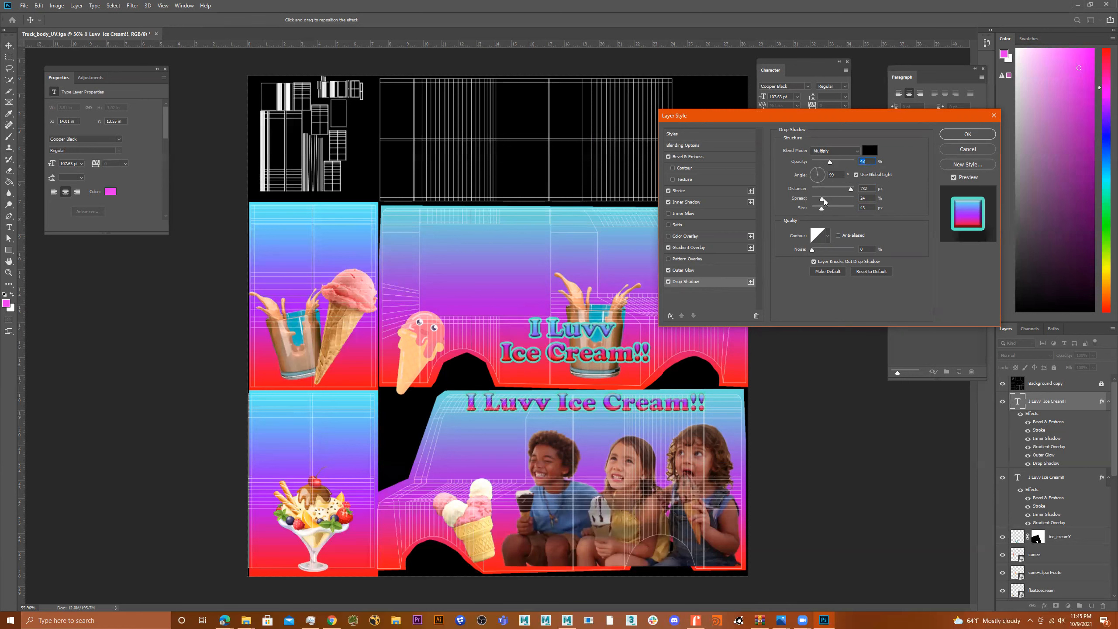
left_click_drag(825, 202, 837, 201)
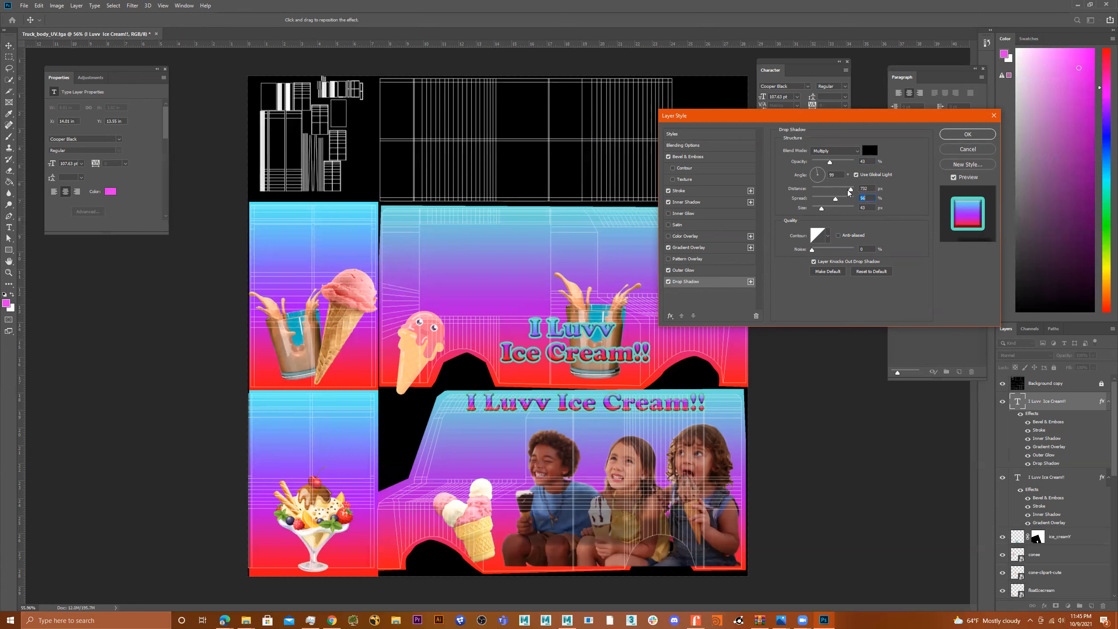
left_click_drag(585, 541, 575, 357)
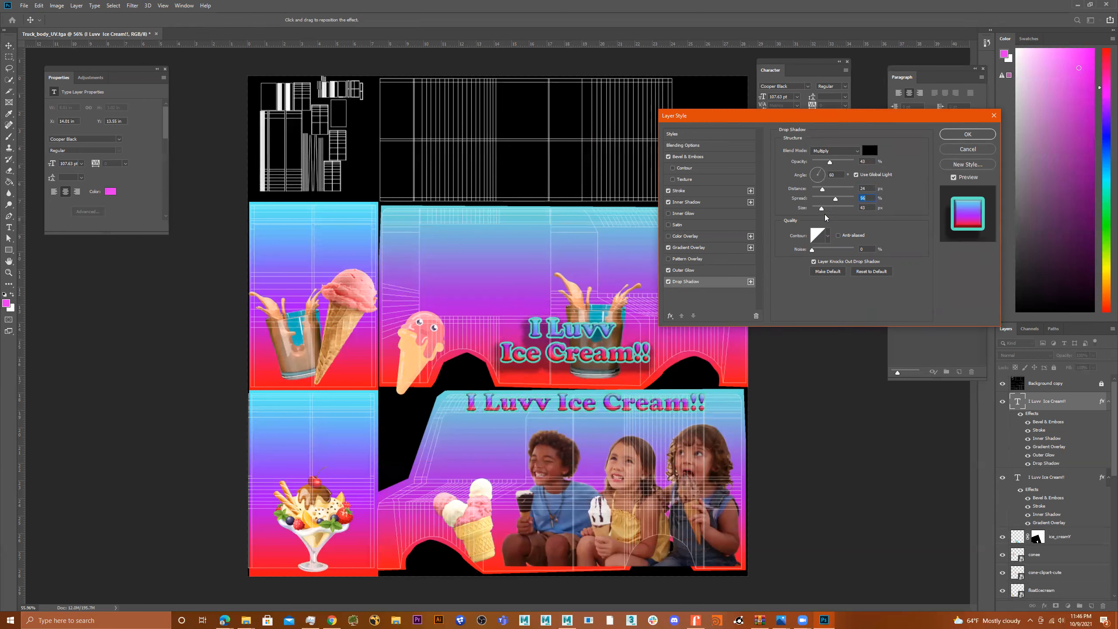
left_click_drag(835, 199, 821, 204)
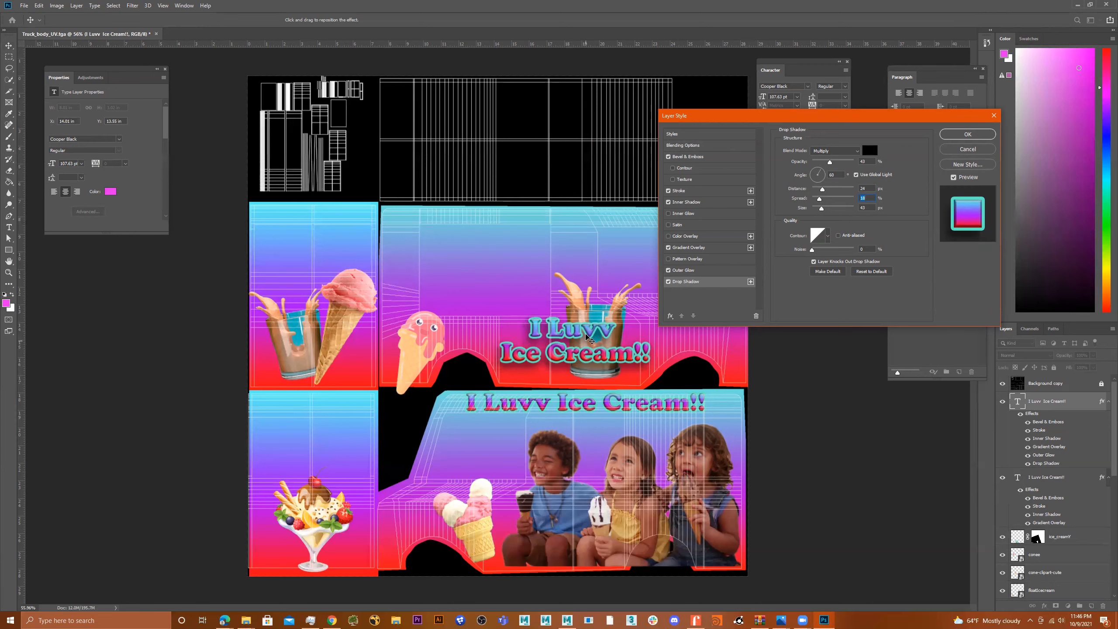
left_click(957, 137)
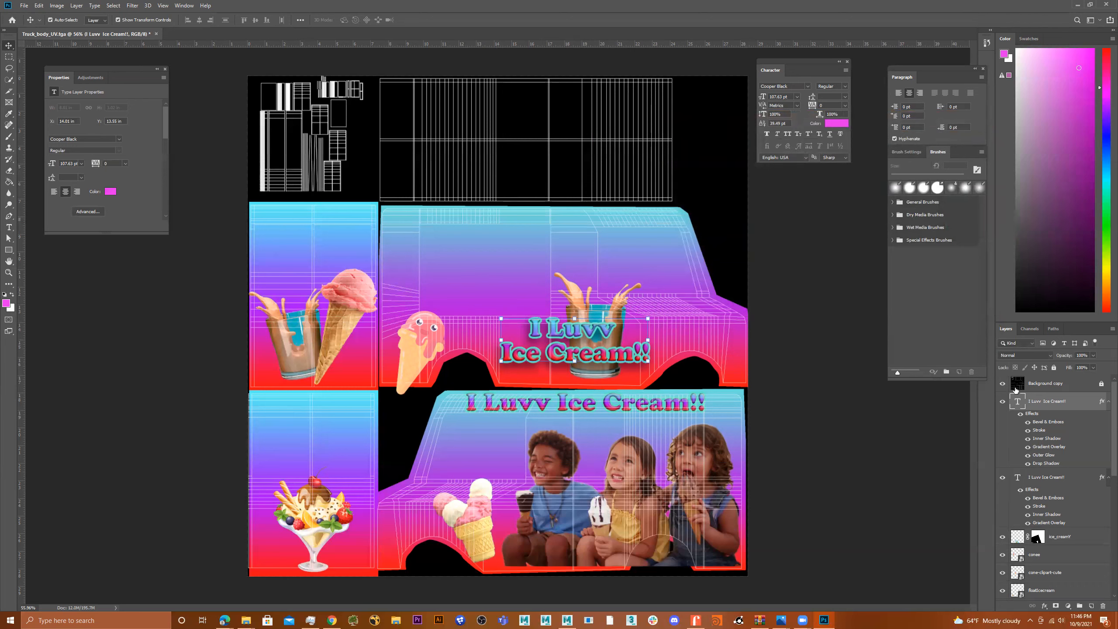
Duplicate the two-line slogan onto the lower end panel over the sundae and scale the copy down to about 82.17 pt.
left_click_drag(1023, 408, 1092, 606)
left_click_drag(581, 335, 325, 537)
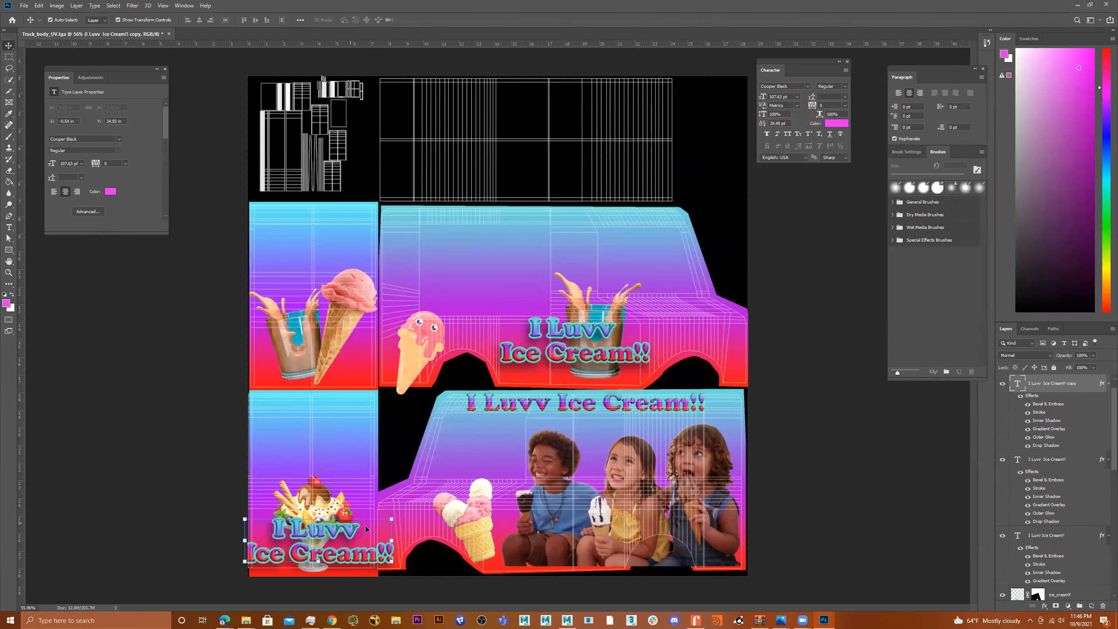
left_click_drag(392, 518, 330, 535)
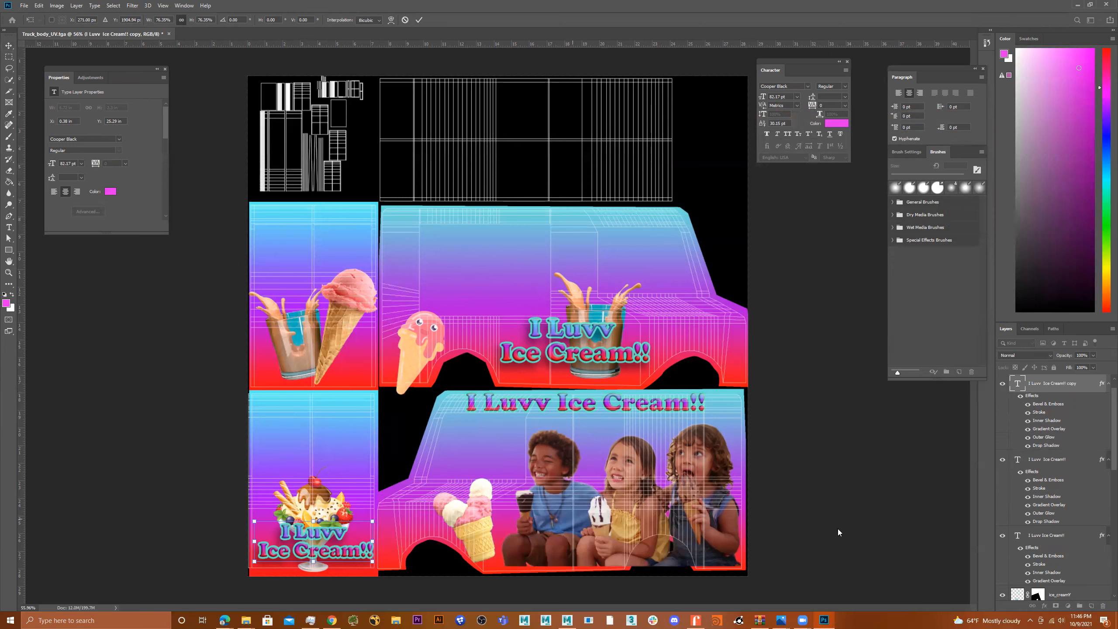
Duplicate the smaller slogan, move the copy onto the upper end panel over the glass and cone, and deselect it.
left_click_drag(1014, 382, 1093, 607)
left_click_drag(326, 548, 324, 349)
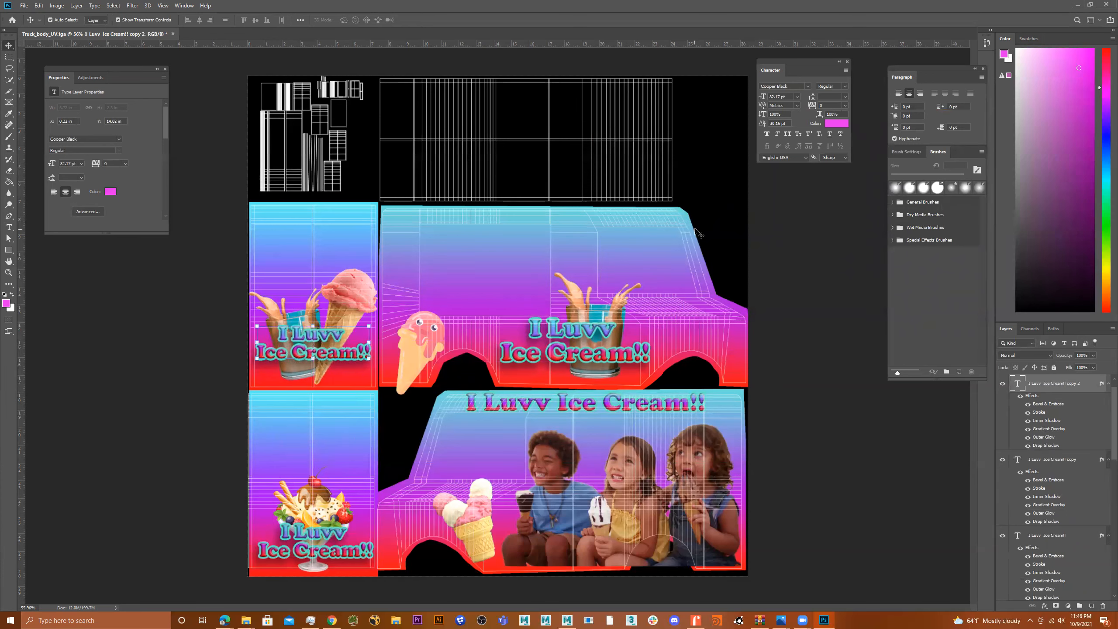
left_click(722, 213)
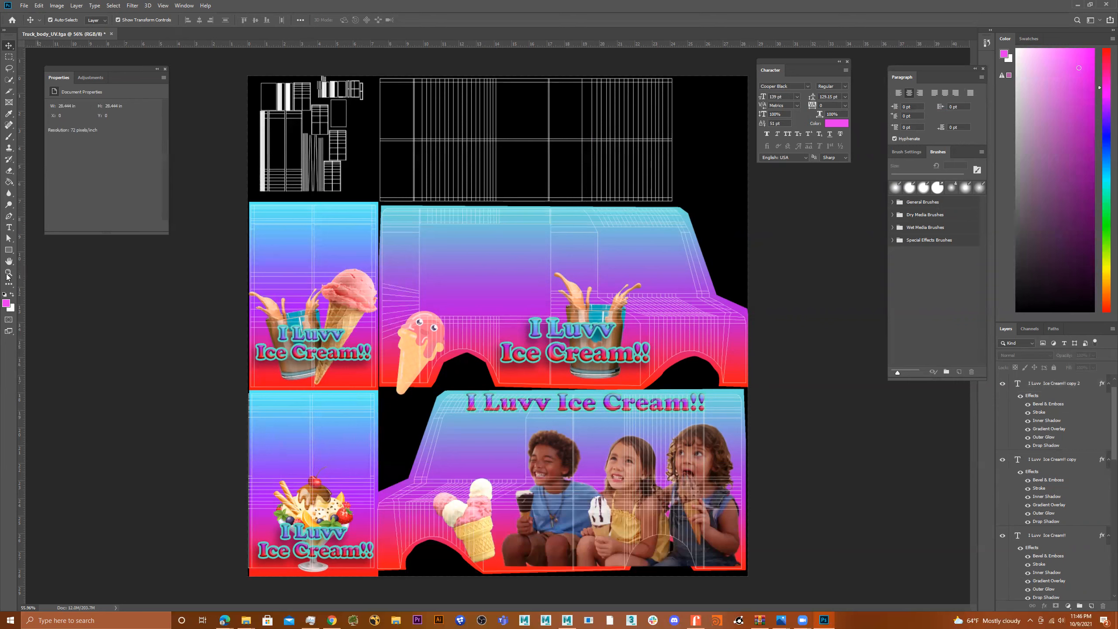
Draw a rectangle about 1244 × 512 px over the empty roof panel above the truck's side and enable its Gradient Overlay.
left_click(8, 250)
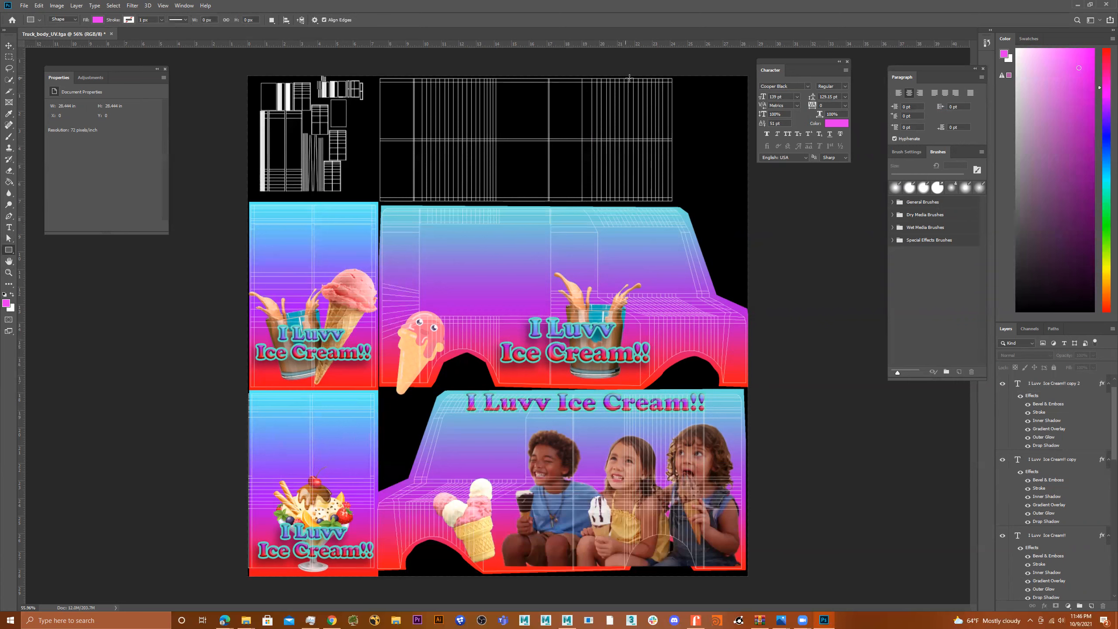
left_click_drag(680, 78, 375, 203)
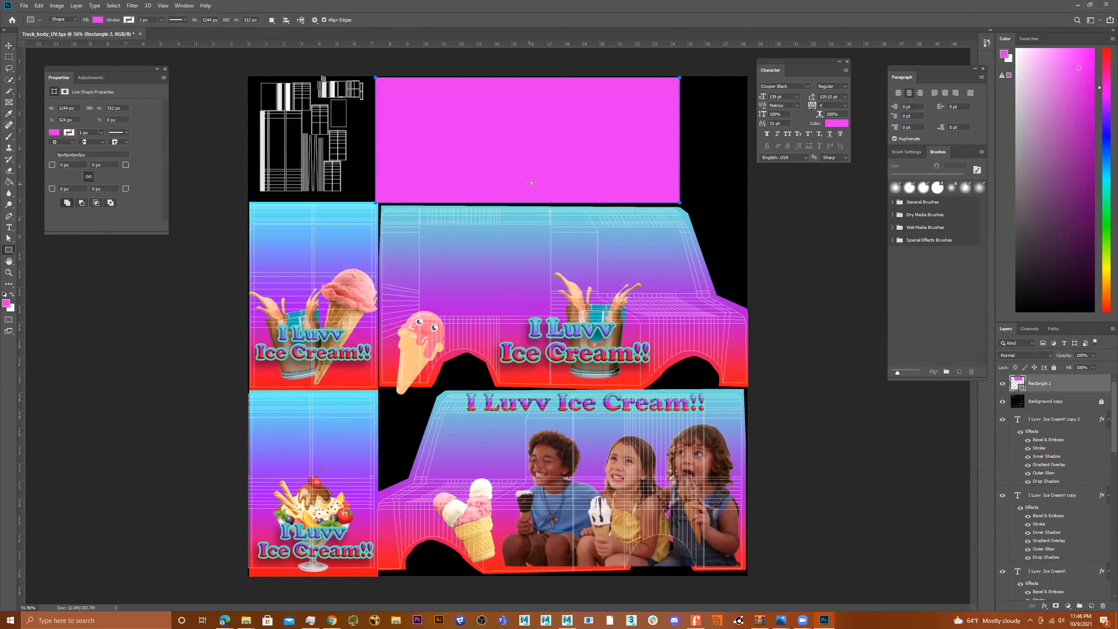
left_click(1051, 607)
left_click(1062, 523)
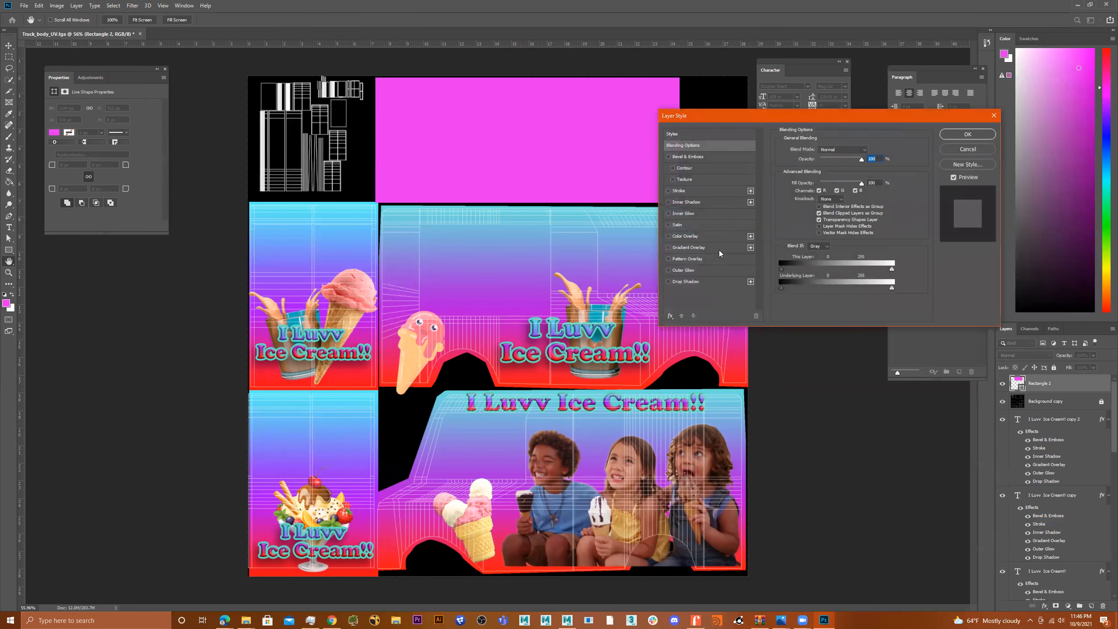
left_click(681, 247)
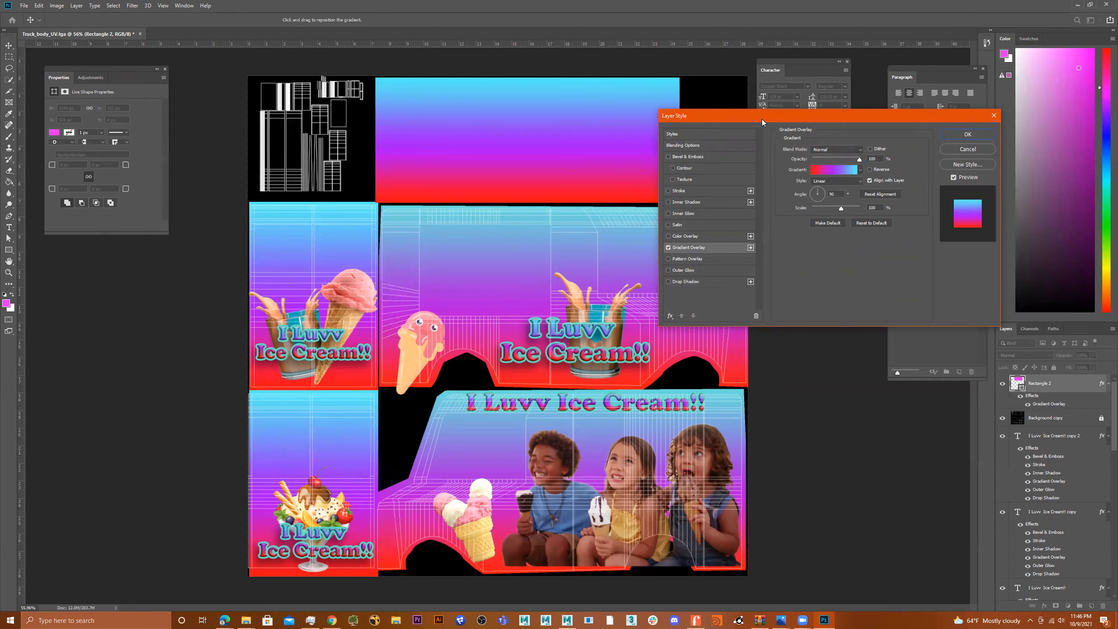
left_click_drag(765, 119, 694, 251)
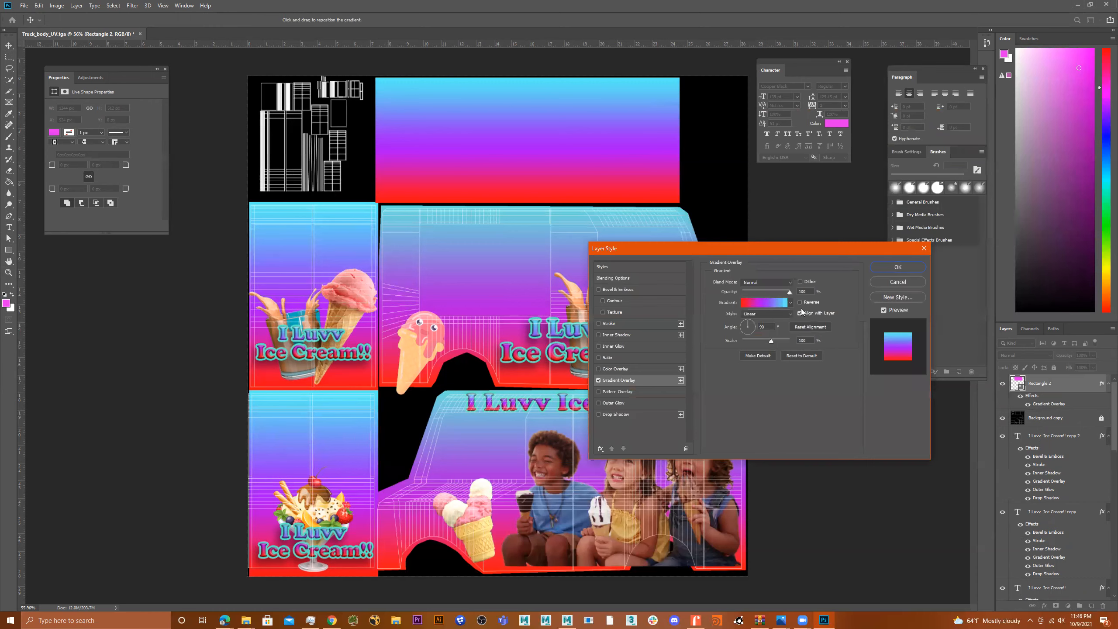
Edit the rectangle's overlay gradient by moving the cyan end stop to 97% and adding a second cyan stop near the red end.
left_click(769, 305)
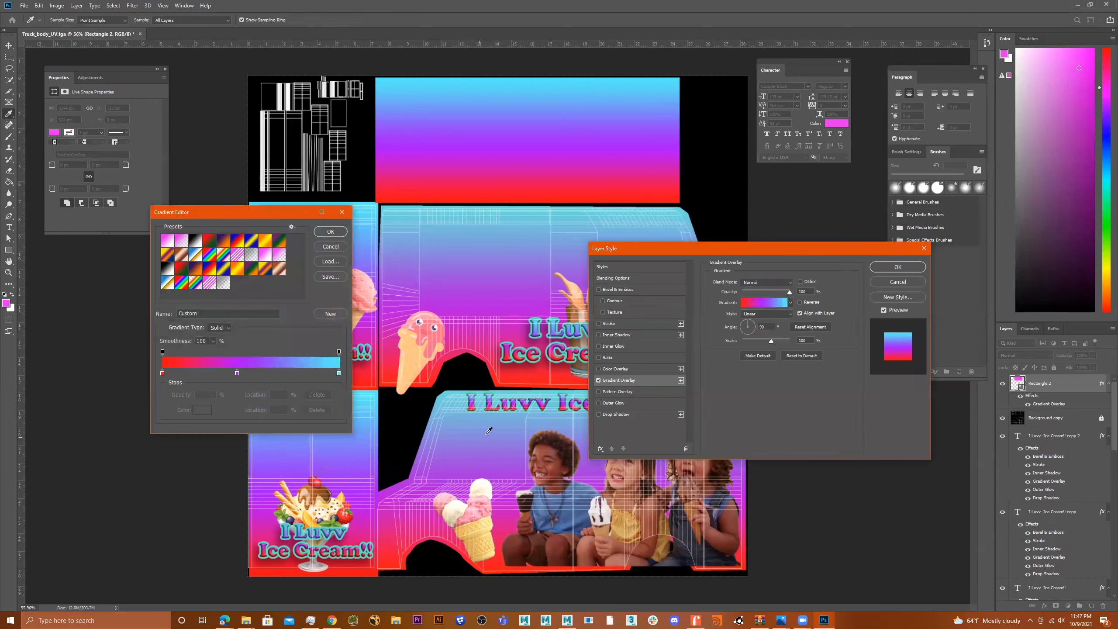
left_click(338, 373)
double_click(338, 374)
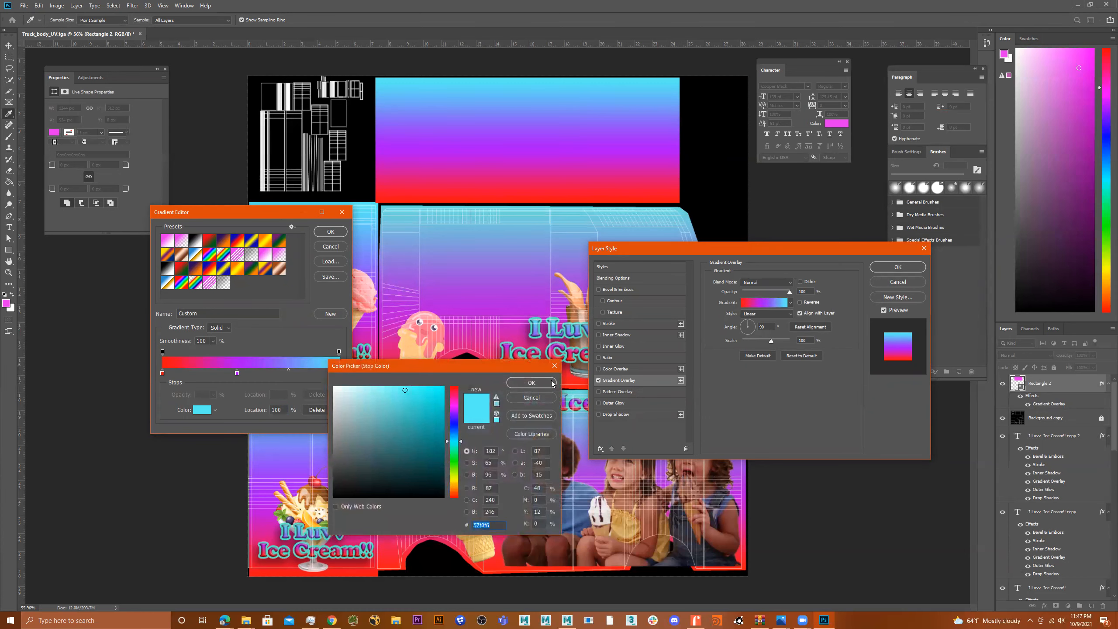
key("Escape")
left_click_drag(338, 373, 320, 374)
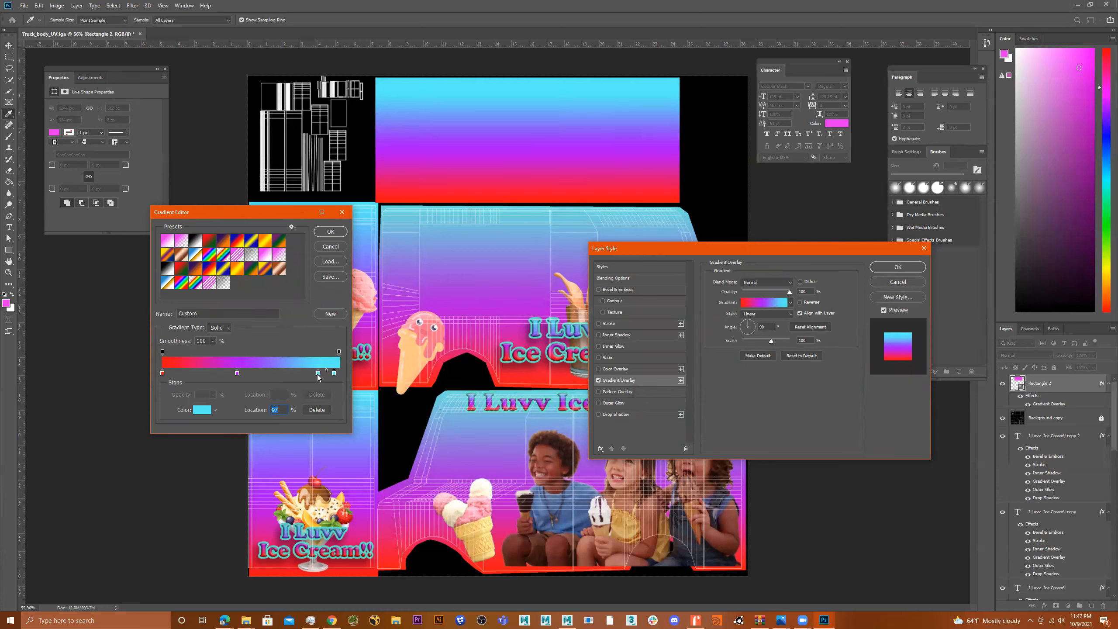
left_click_drag(318, 373, 271, 373)
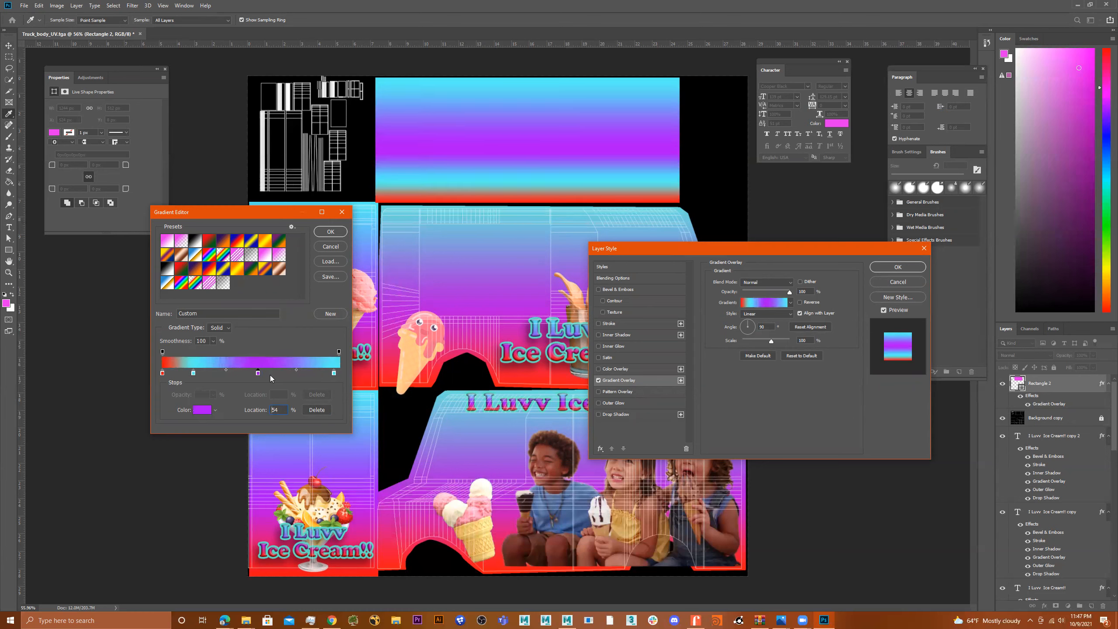
Set the second cyan stop to 0%, the red stop to 29% and the purple stop to 76%, and apply the layer style.
mouse_move(162, 373)
left_mouse_down()
mouse_move(228, 373)
mouse_move(150, 376)
left_mouse_up()
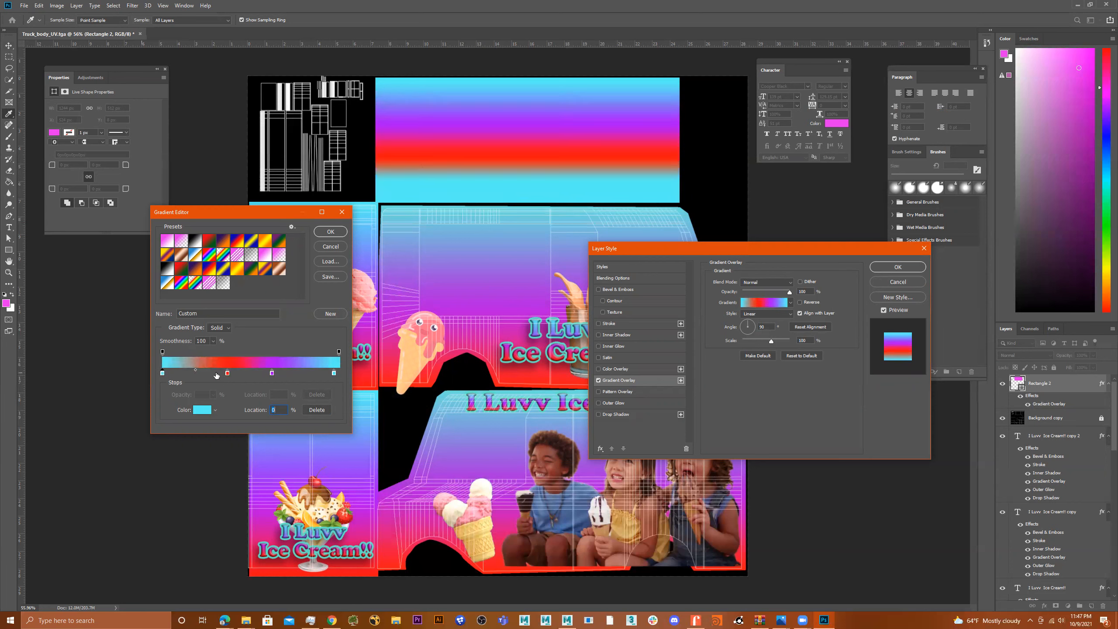
left_click_drag(227, 373, 299, 375)
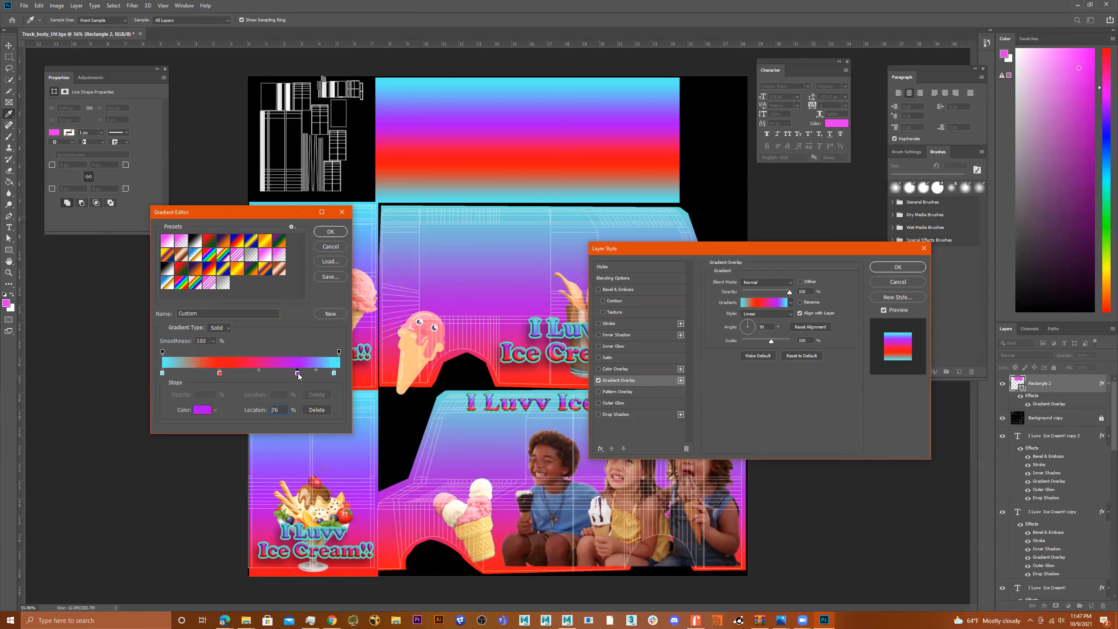
mouse_move(212, 375)
left_mouse_down()
mouse_move(202, 375)
mouse_move(215, 377)
left_mouse_up()
key("ctrl+z")
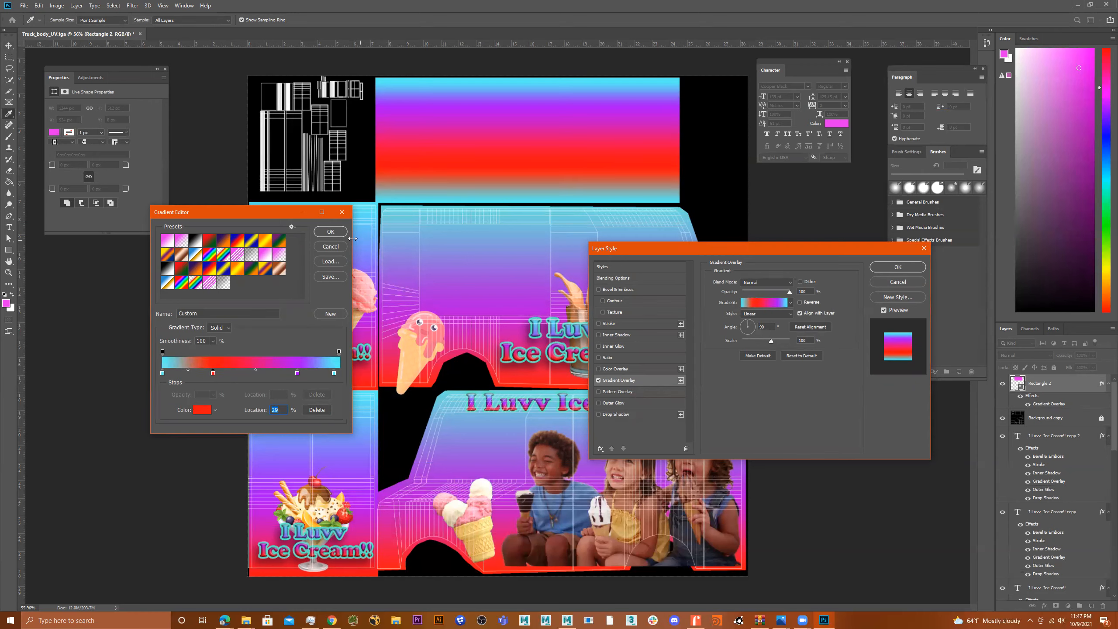
left_click(331, 231)
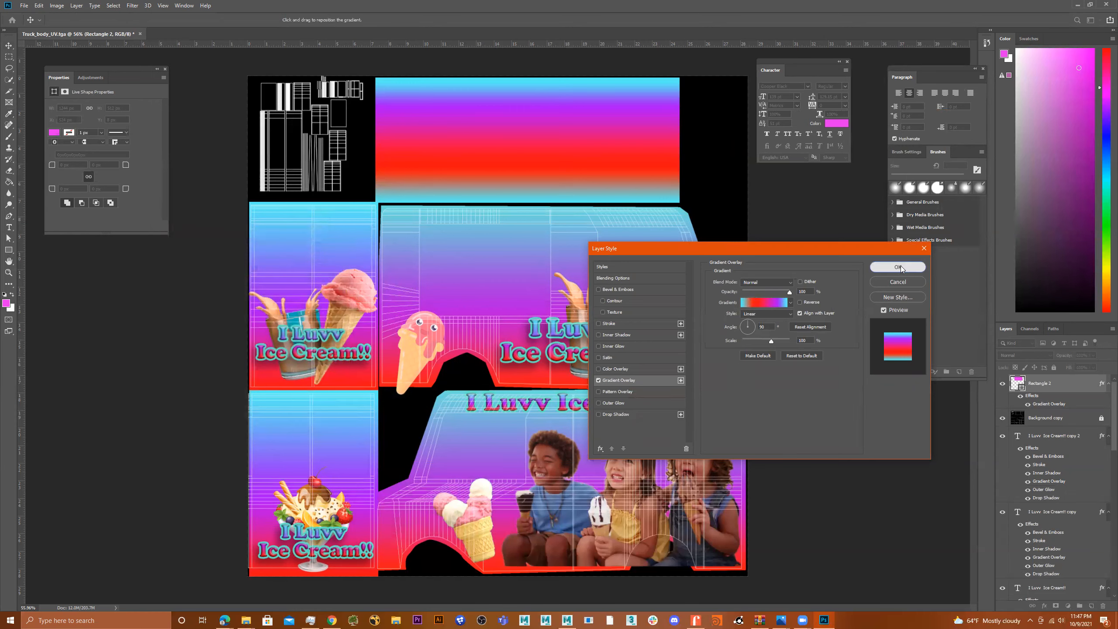
left_click(899, 267)
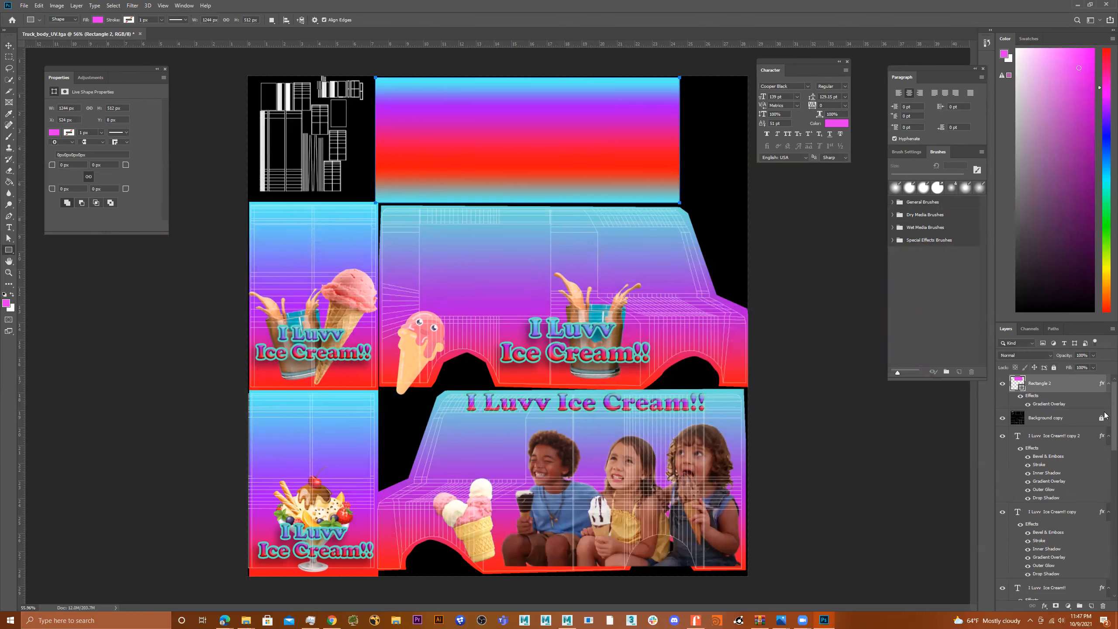
Hide the Background copy wireframe layer and save the document in Photoshop format as Truck_body_UV_v01 in the images folder.
left_click(1003, 419)
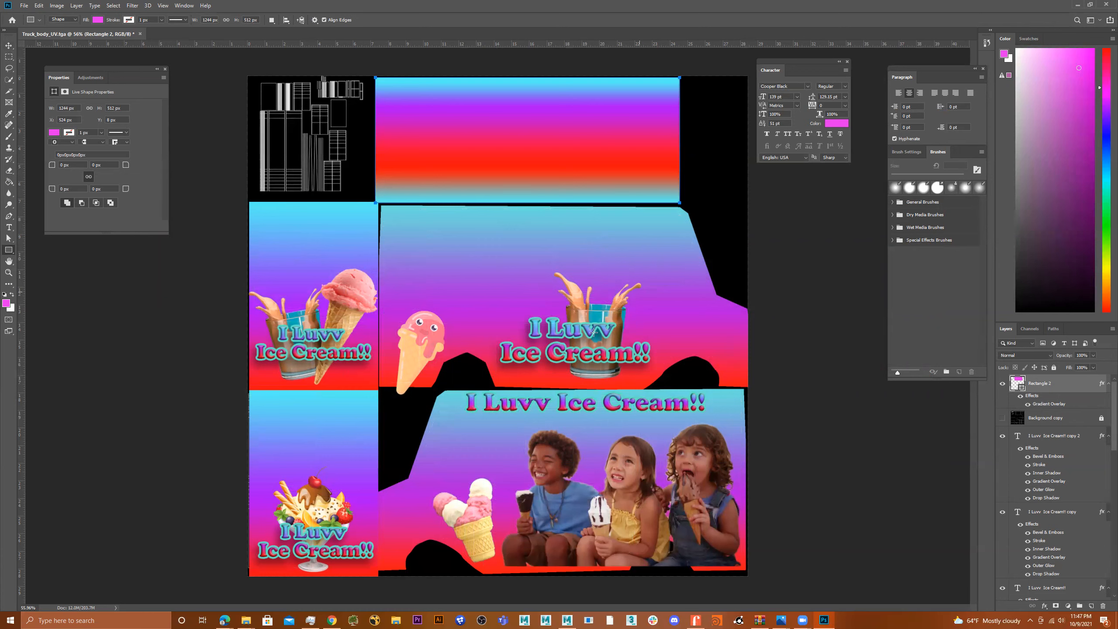
left_click(24, 6)
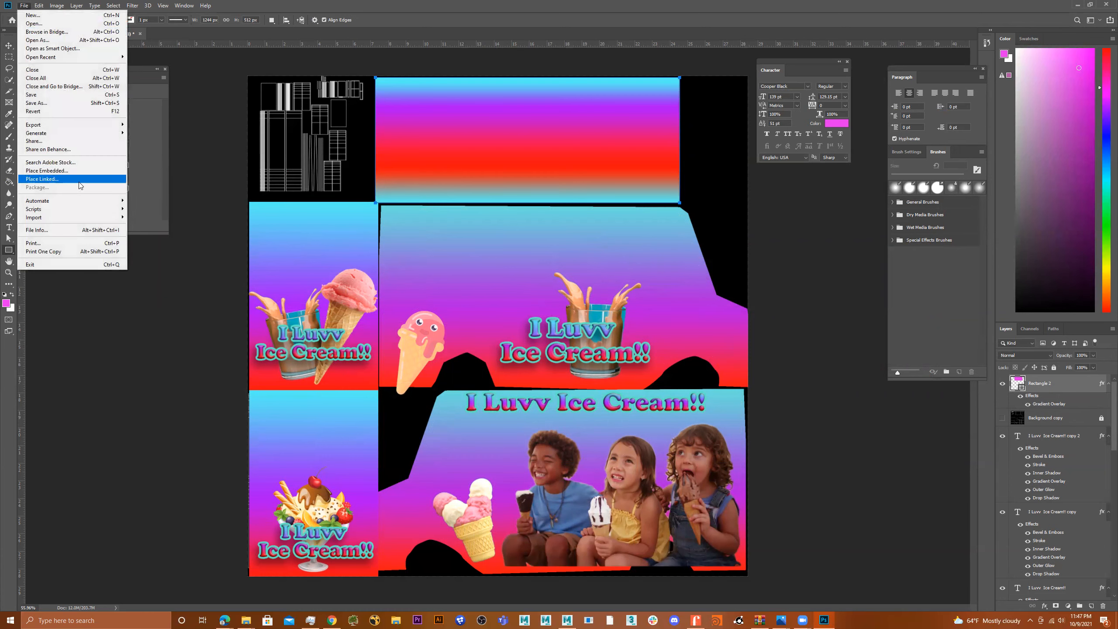
left_click(60, 103)
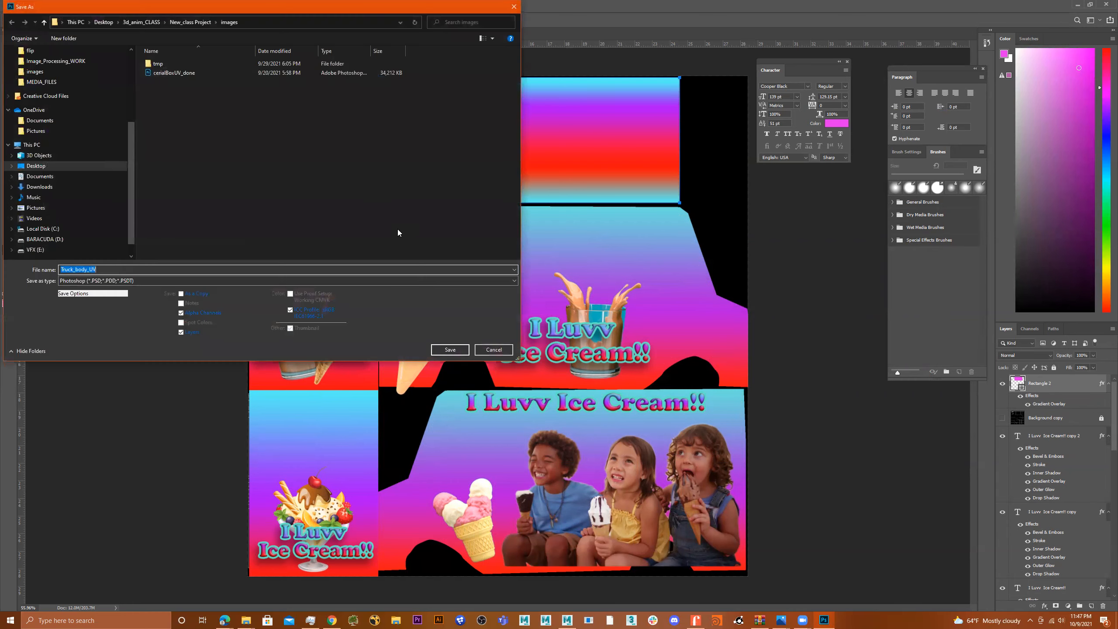
left_click(107, 269)
type("_v01")
left_click(458, 355)
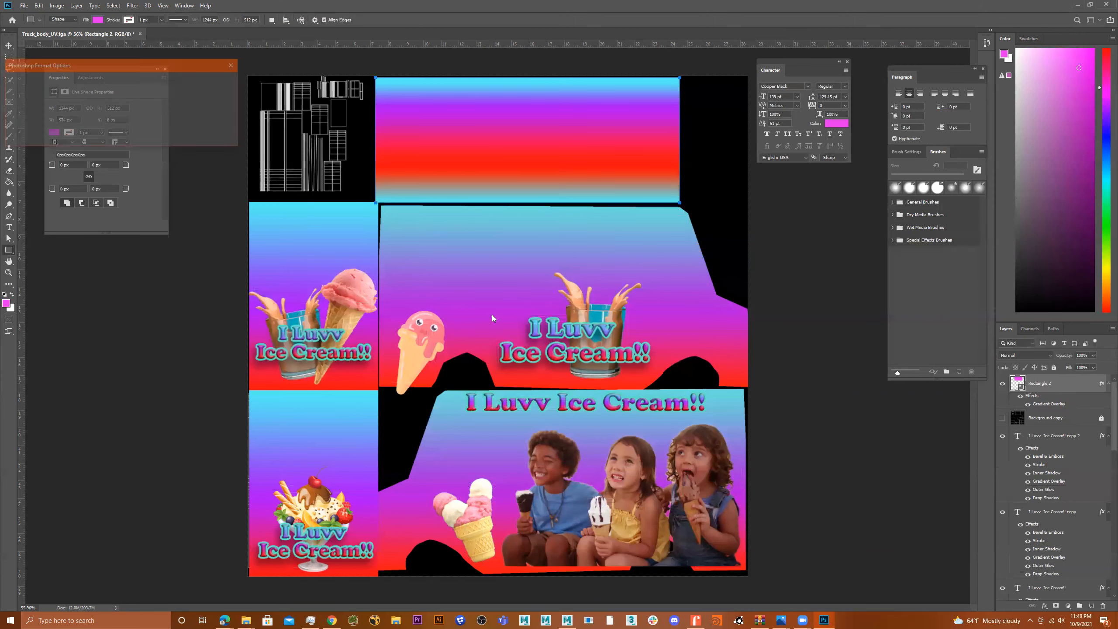
left_click(216, 85)
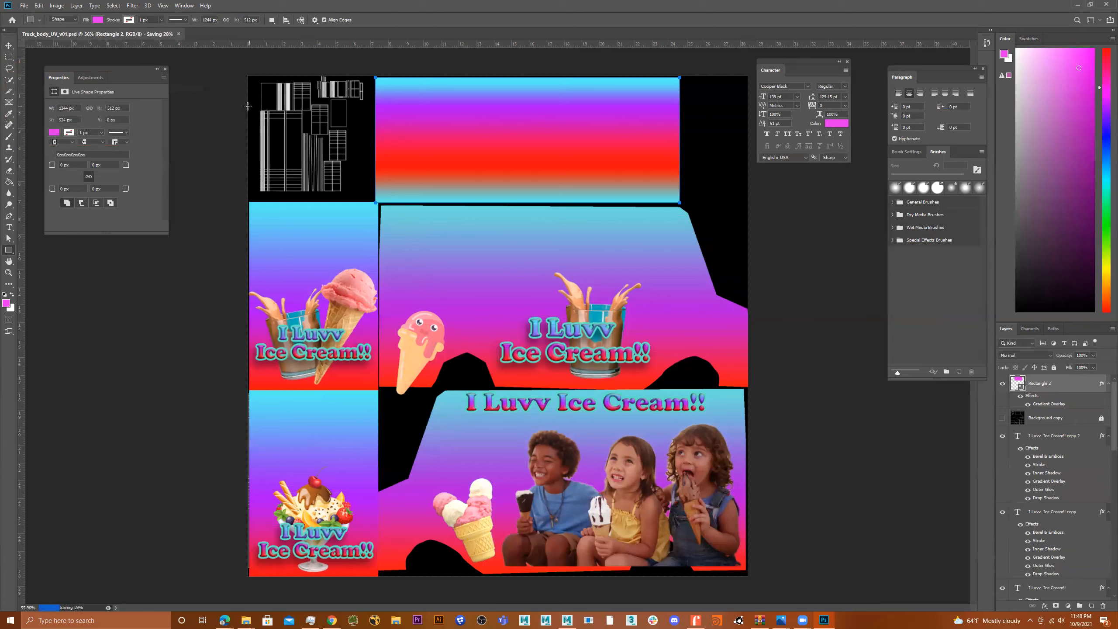
Save a JPEG version named Truck_body_UV_v01 in the images folder at quality 12 with the Baseline ("Standard") format.
left_click(24, 7)
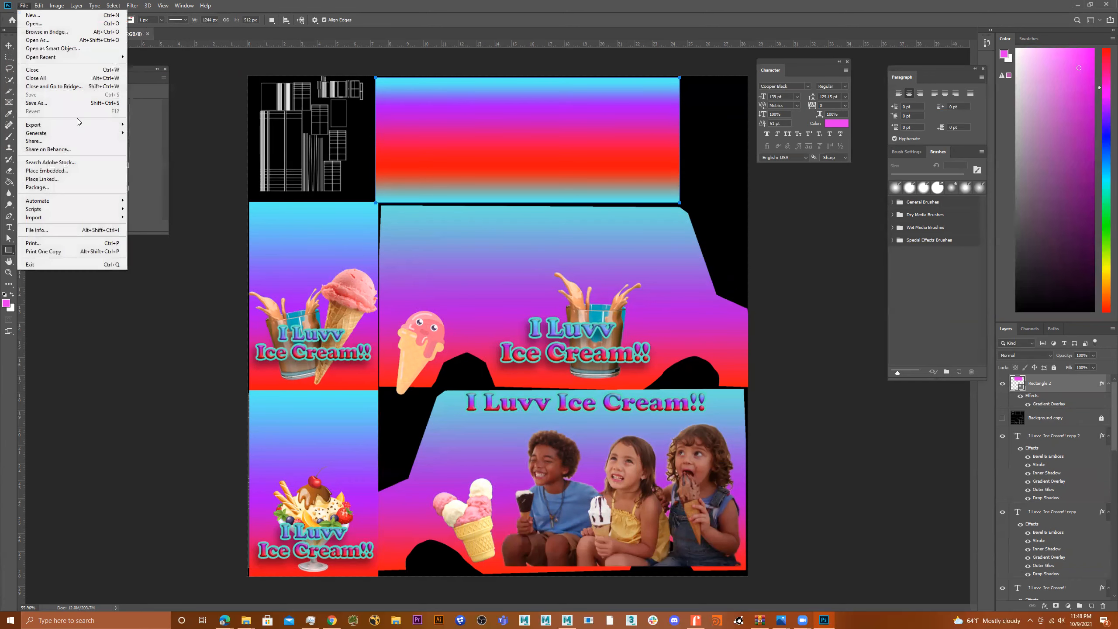
left_click(54, 104)
left_click(119, 269)
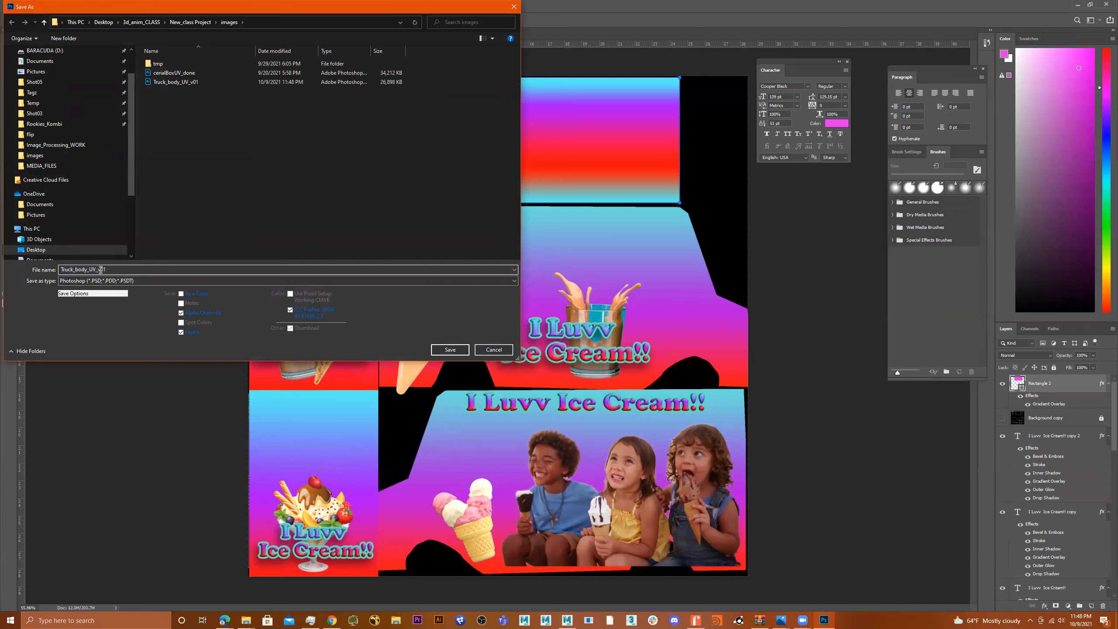
type("ers")
key("BackSpace")
key("BackSpace")
key("BackSpace")
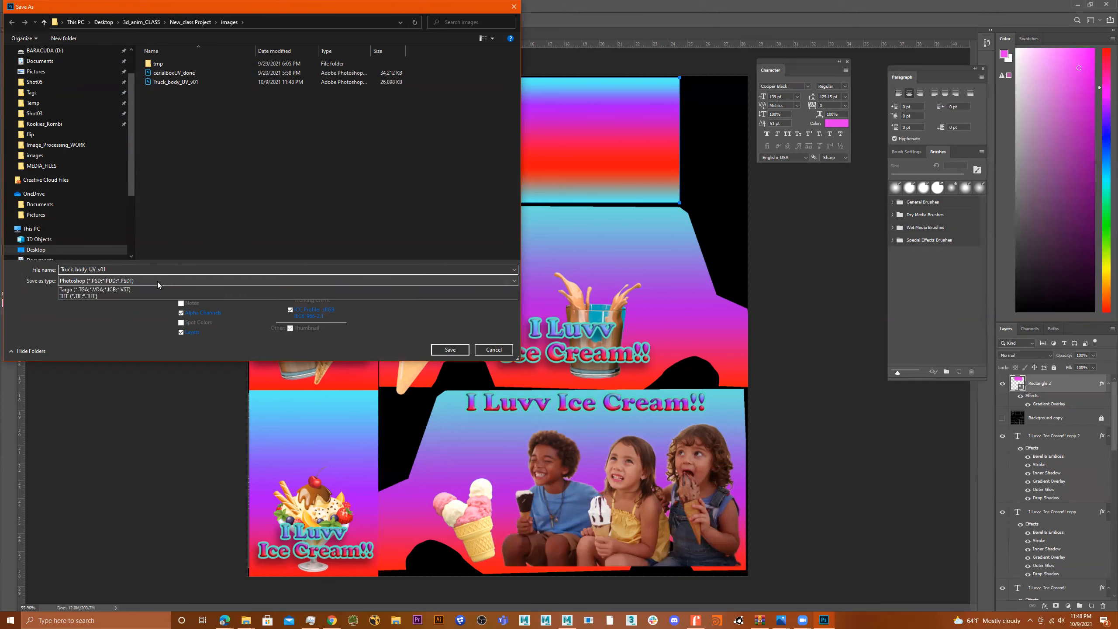
left_click(158, 282)
left_click(125, 358)
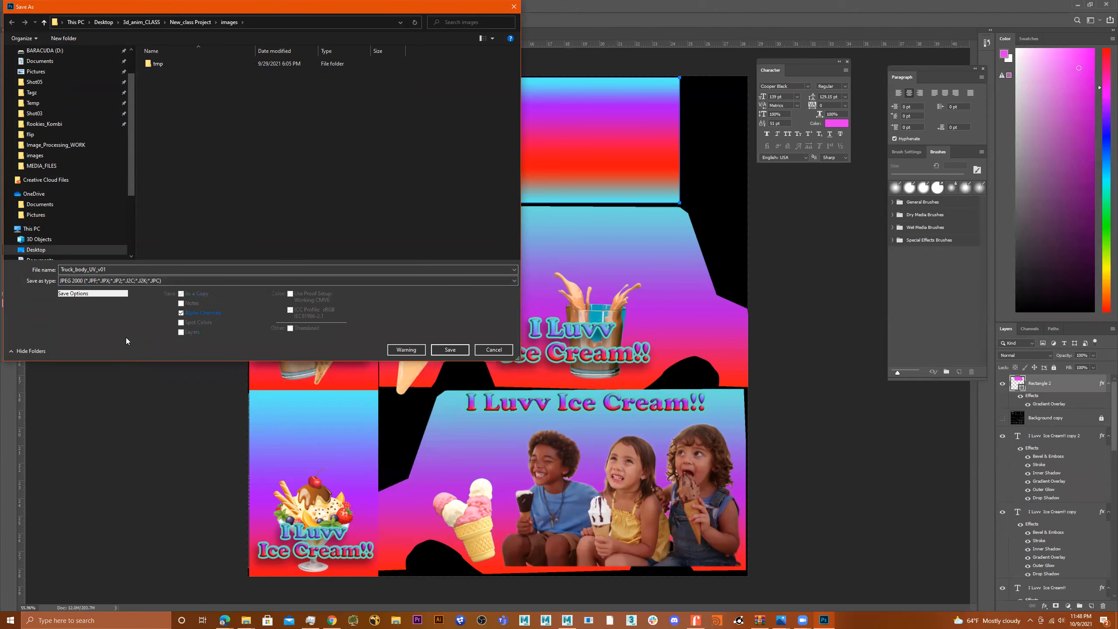
left_click(130, 280)
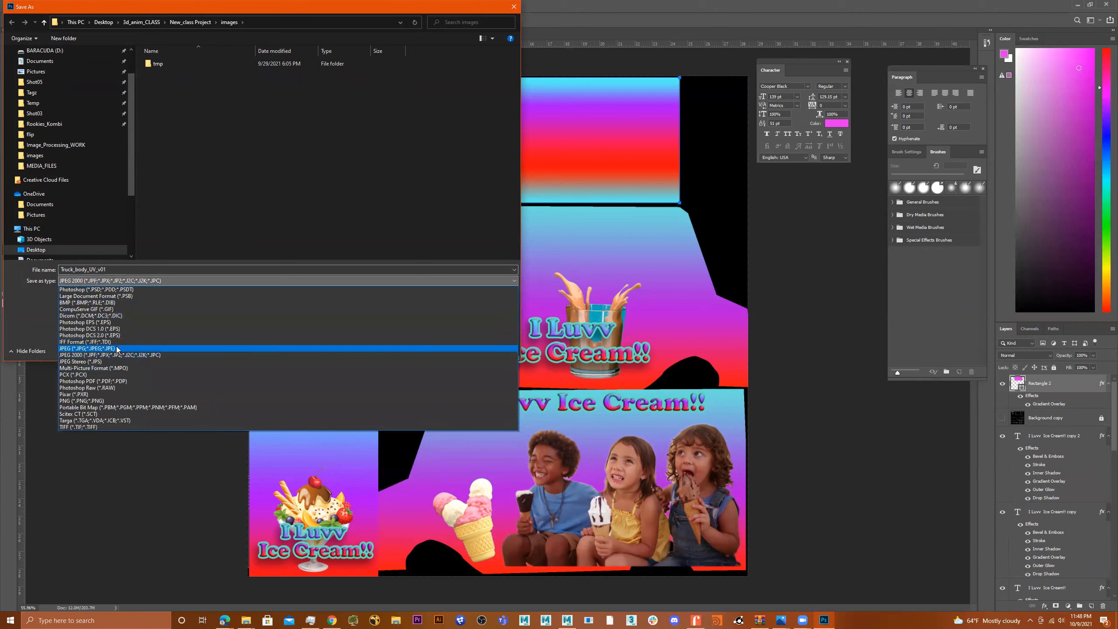
left_click(116, 349)
left_click(443, 351)
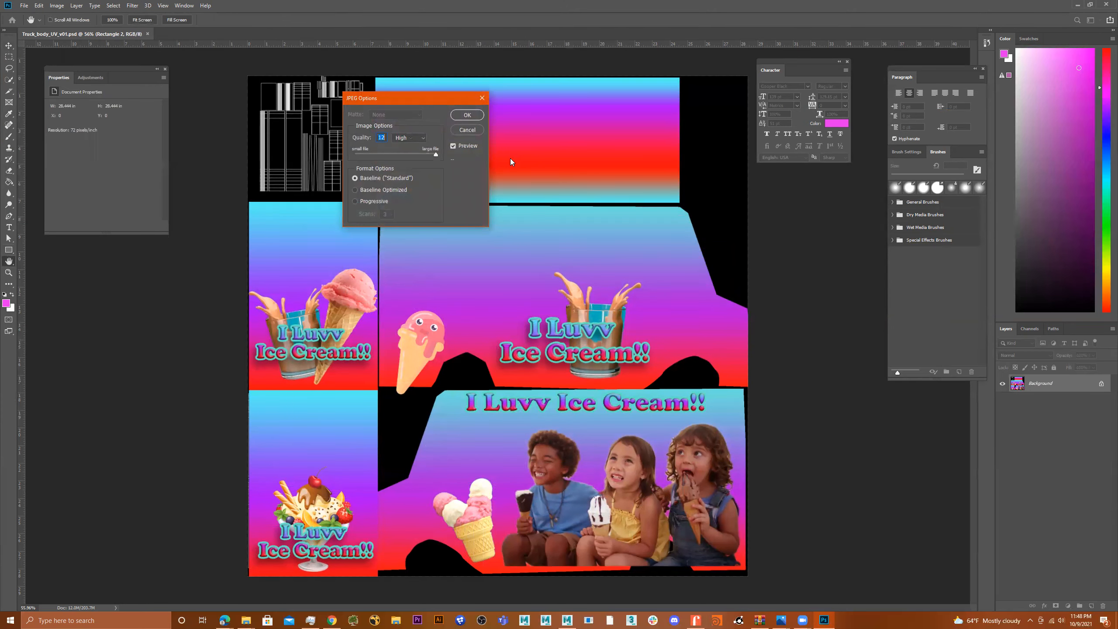
left_click(471, 116)
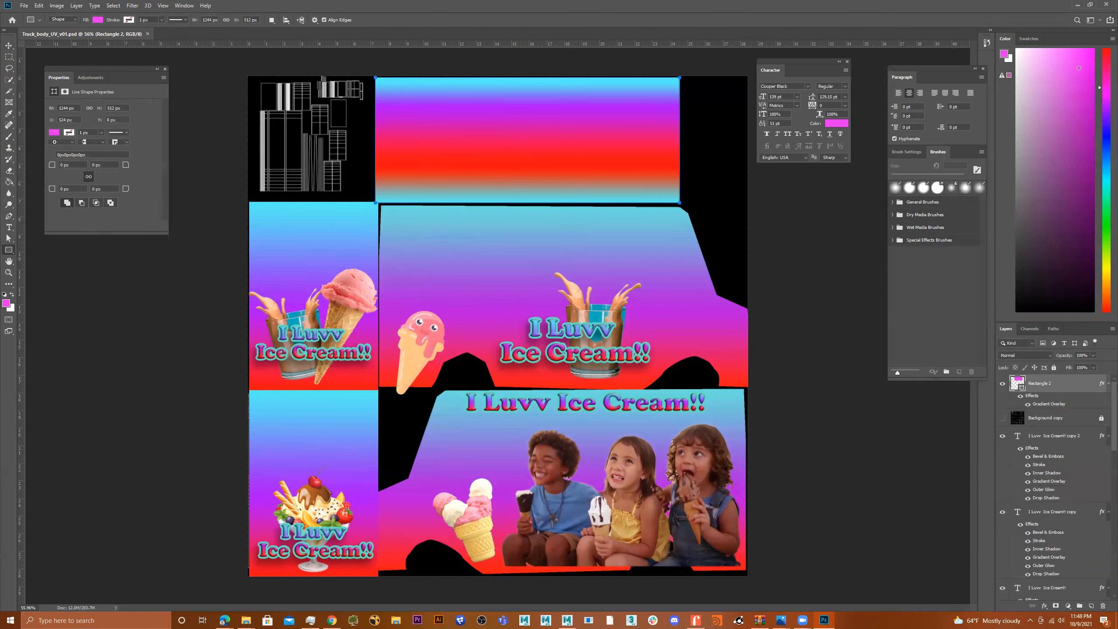